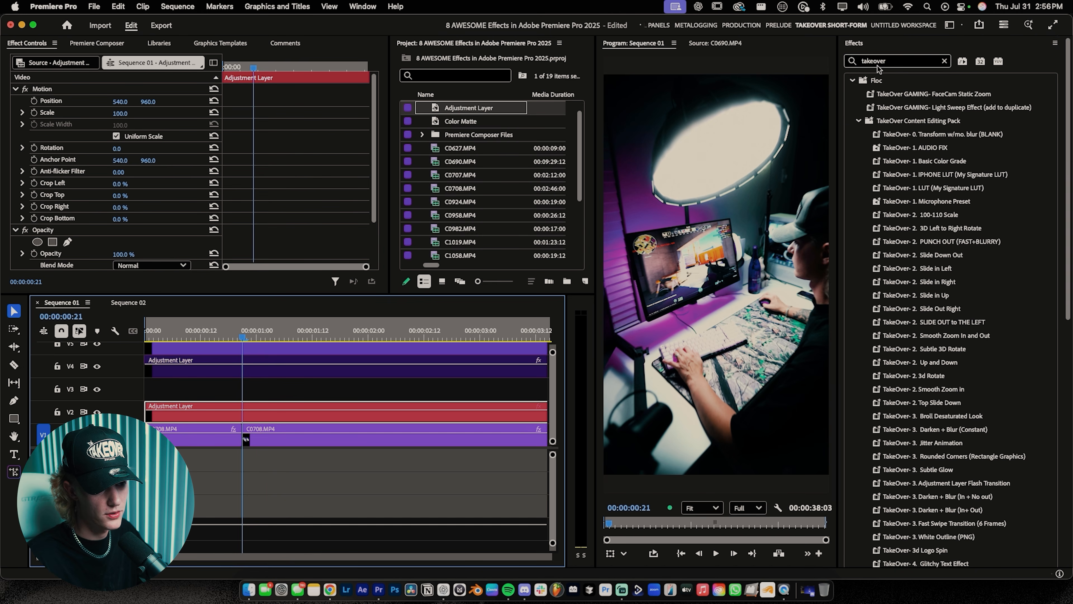
Find the Gaussian Blur video effect and apply it to the red adjustment layer on V2
double_click(897, 63)
type("GAUSSIA")
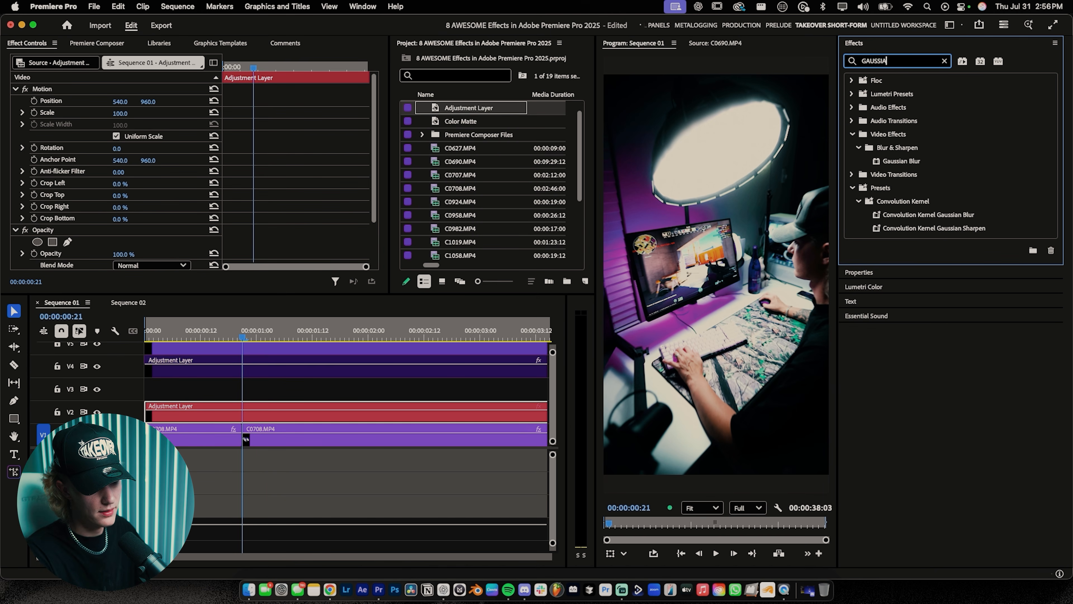
left_click_drag(901, 161, 417, 413)
Keyframe the adjustment layer's Gaussian Blur Blurriness at 24 at 00:00:00:21 and at 0 at 00:00:00:18
scroll(239, 133, "down", 5)
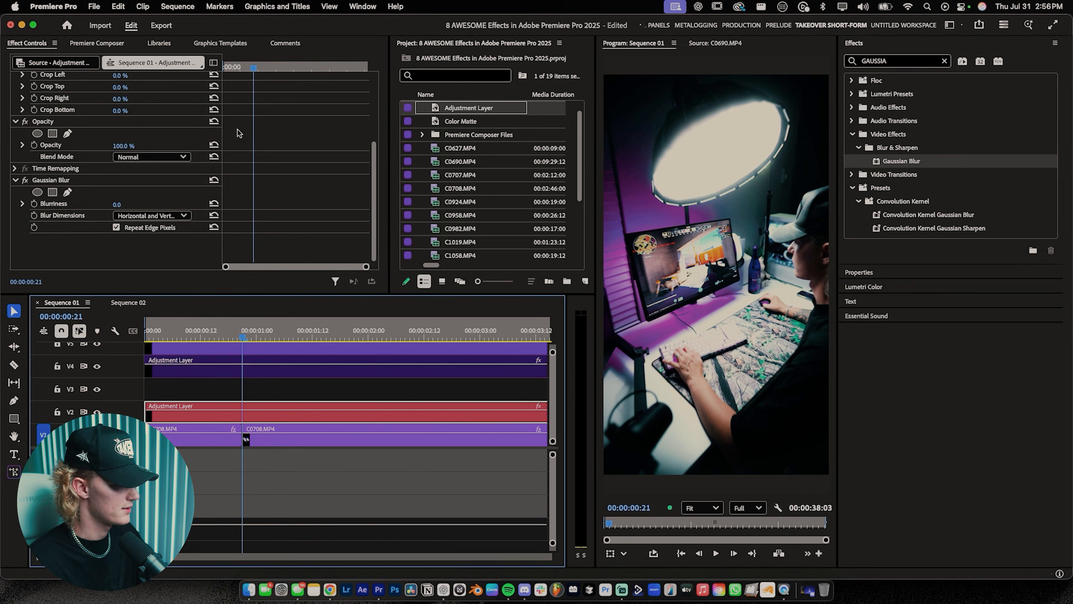
left_click(34, 204)
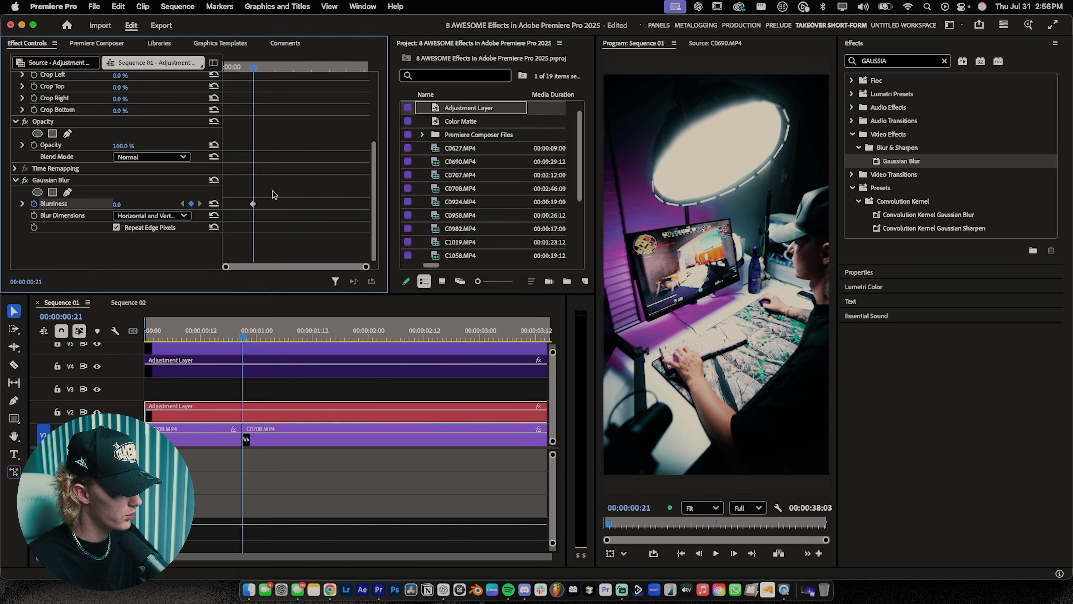
left_click_drag(118, 205, 130, 205)
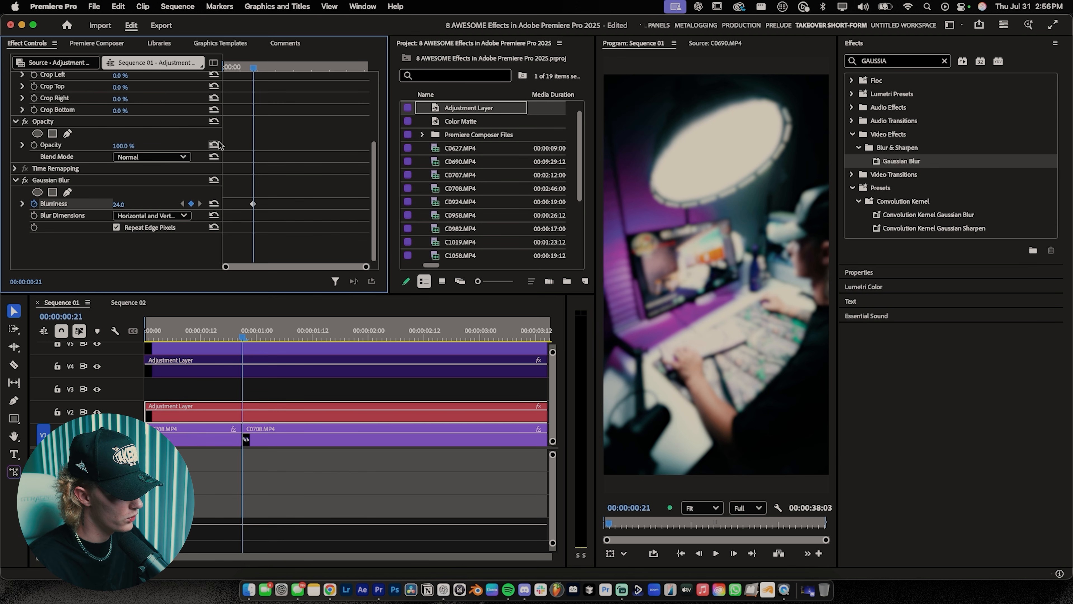
left_click_drag(252, 70, 249, 69)
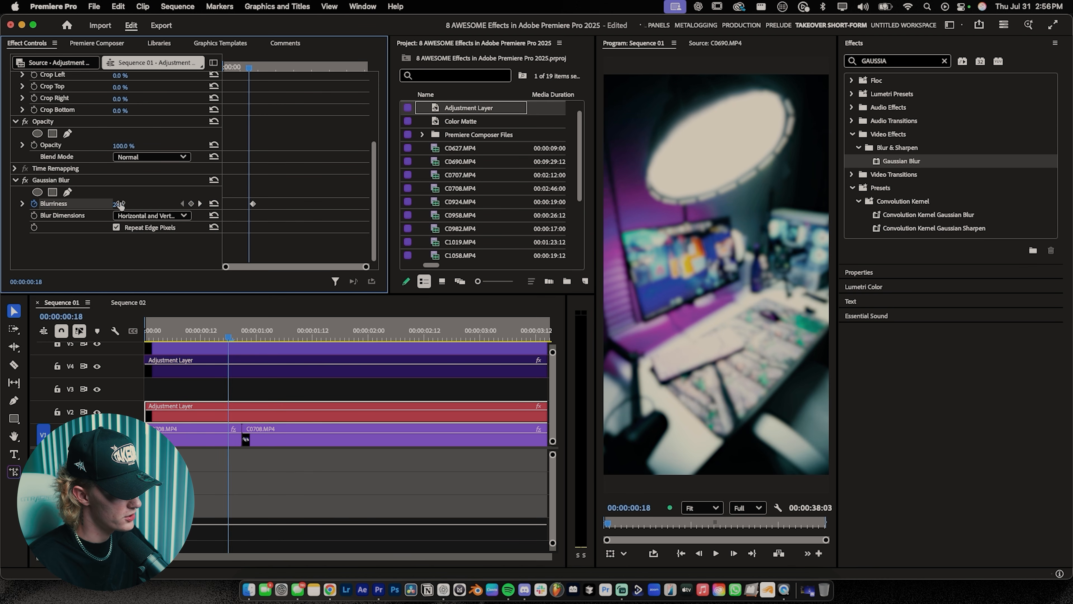
left_click_drag(120, 204, 105, 204)
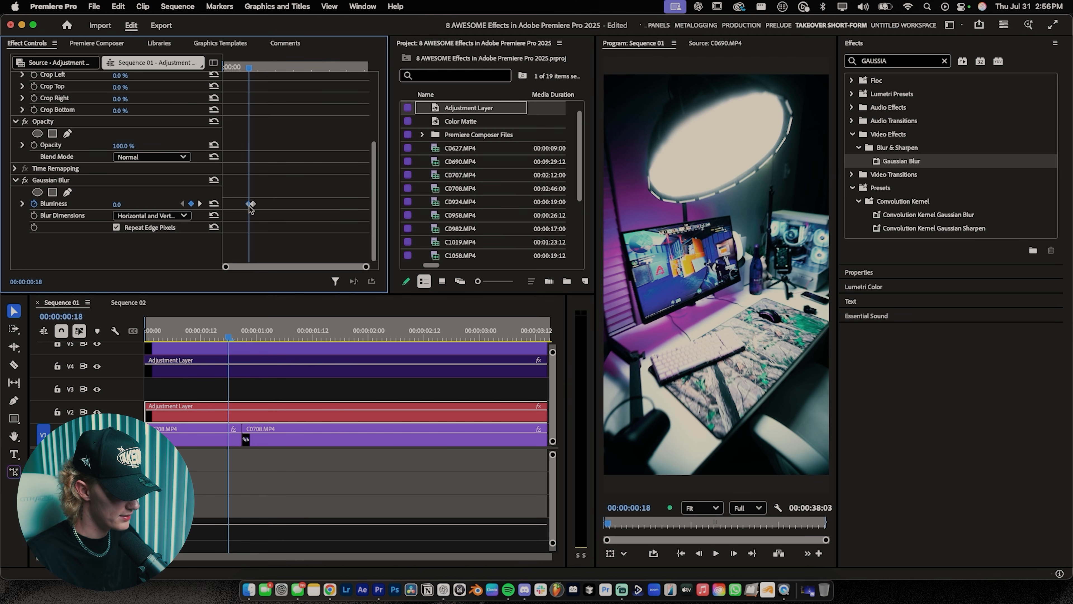
Copy the zero Blurriness keyframe to a few frames after the 24 keyframe so the blur fades out
key("Right")
key("Right")
key("Right")
key("Right")
key("Right")
key("Right")
key("Right")
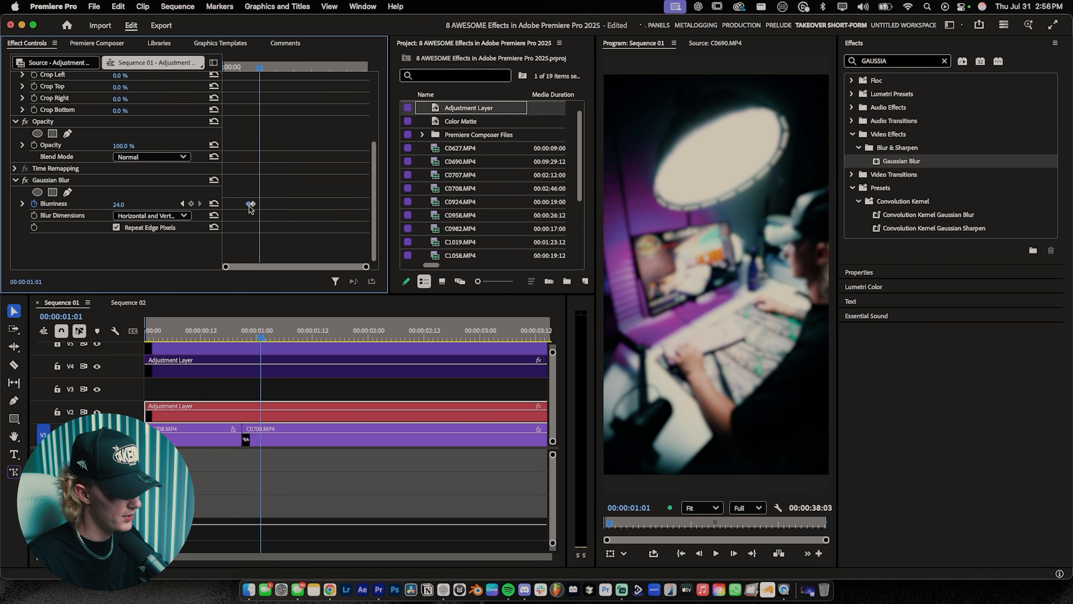
key("super+v")
Play back the blur transition across the cut between the two C0708.MP4 clips
key("Left")
key("Left")
key("Left")
key("Left")
key("Left")
key("Left")
key("Left")
key("Left")
key("Left")
key("Left")
key("Left")
key("Left")
key("space")
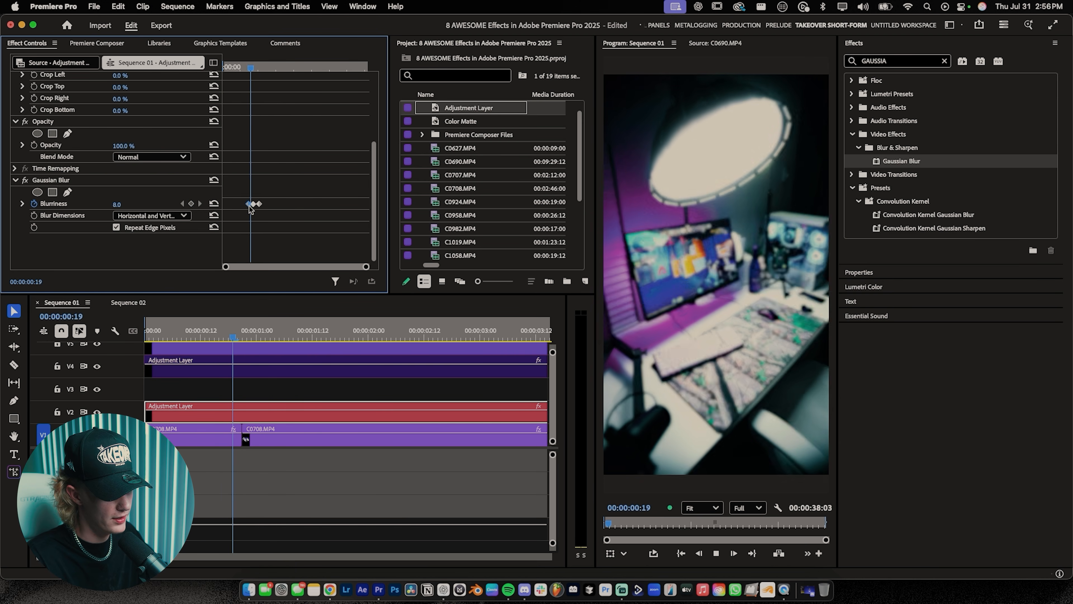
key("space")
Paste the Blurriness keyframes at the sequence start and delete the first pasted one so the clip opens blurred
left_click_drag(303, 69, 225, 79)
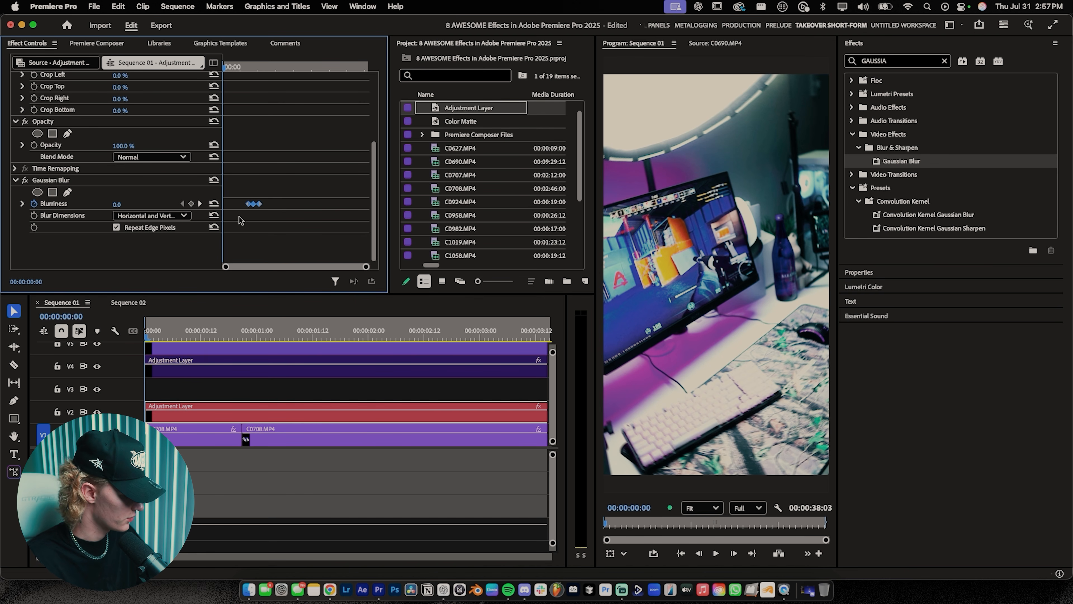
left_click(224, 205)
key("Delete")
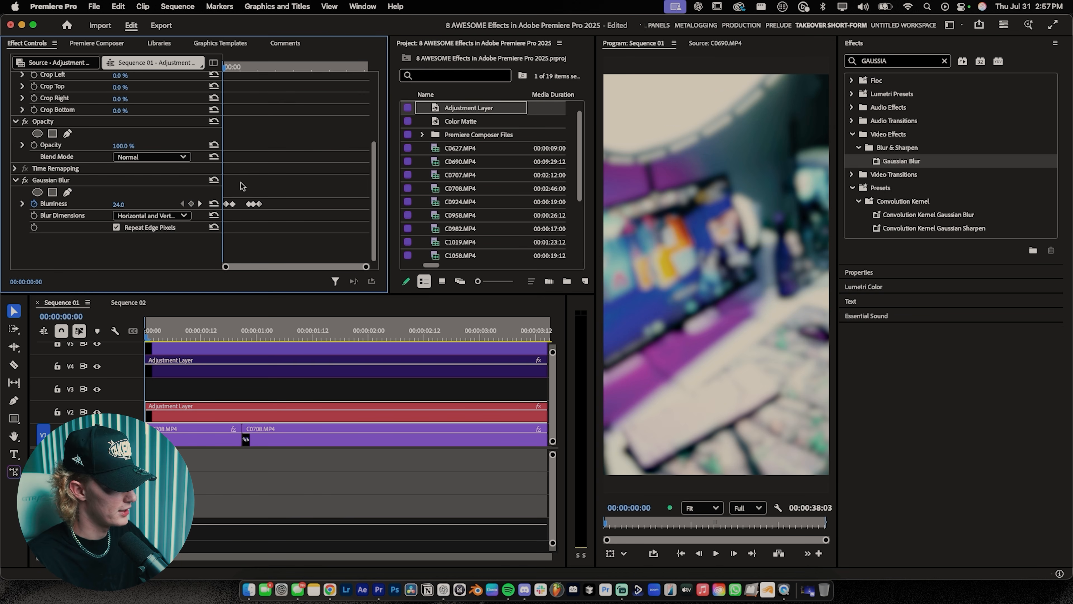
Play back the sequence from the start to check the blur at the opening and at the cut
key("space")
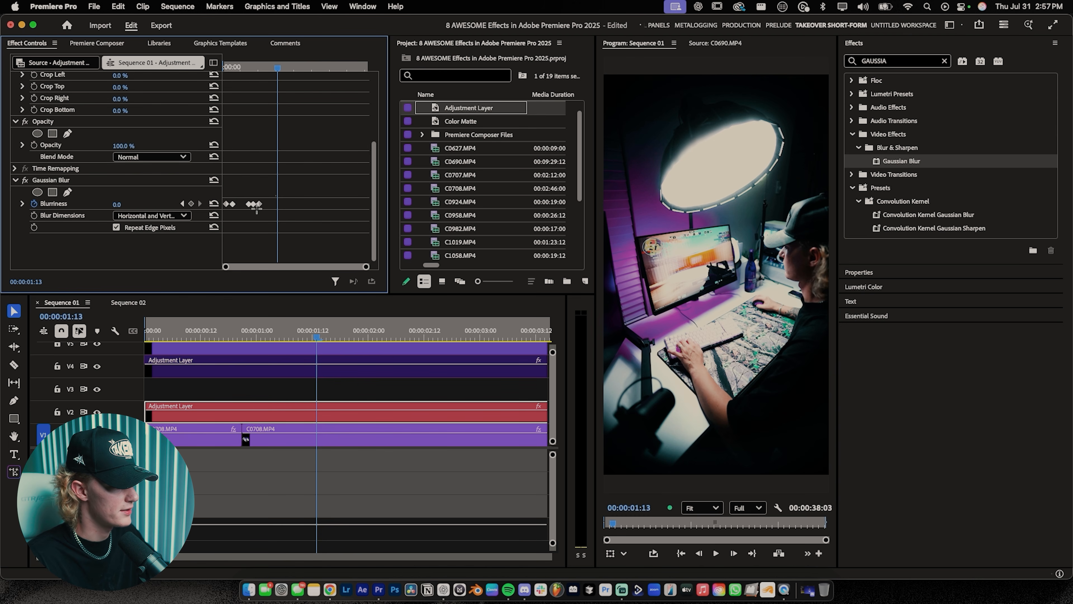
left_click_drag(257, 207, 246, 219)
mouse_move(279, 70)
left_mouse_down()
mouse_move(297, 70)
mouse_move(279, 71)
left_mouse_up()
key("space")
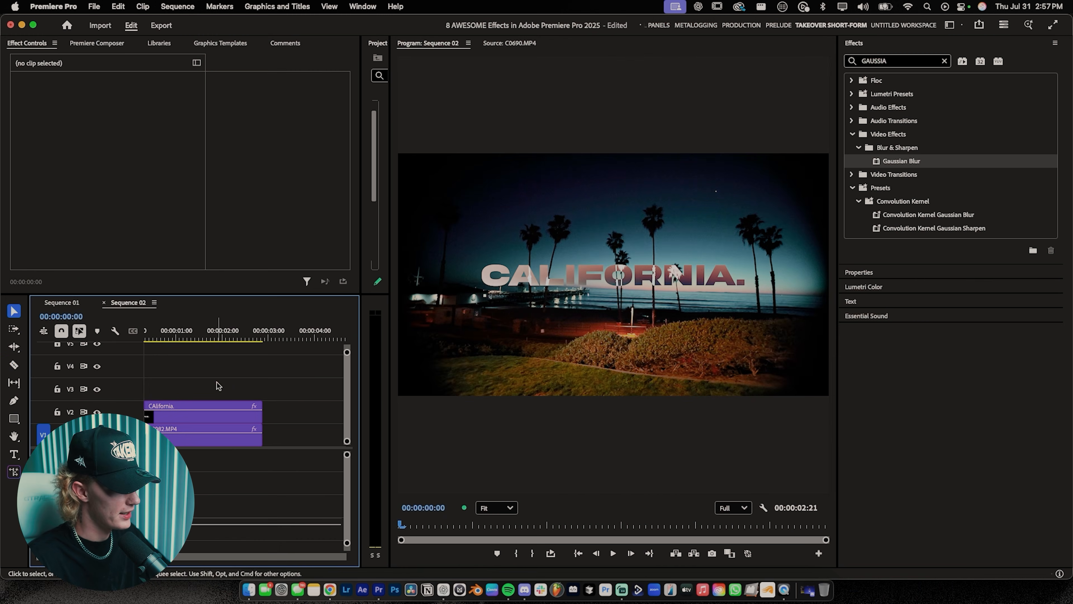
Preview Sequence 02, then duplicate the C0982.MP4 clip on V1 directly after the original
left_click(586, 336)
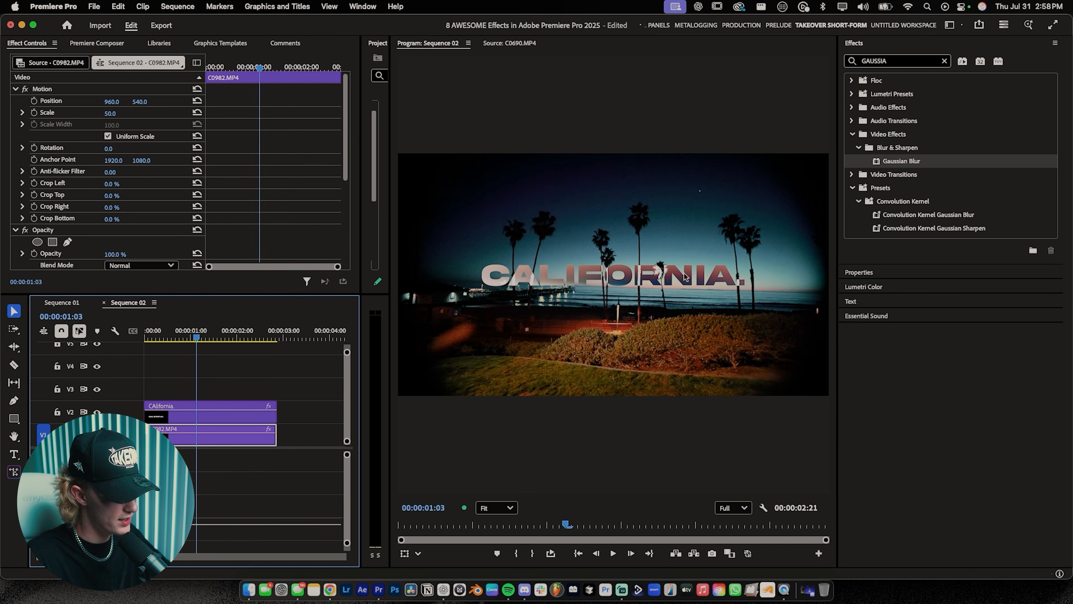
key("space")
key("minus")
key("space")
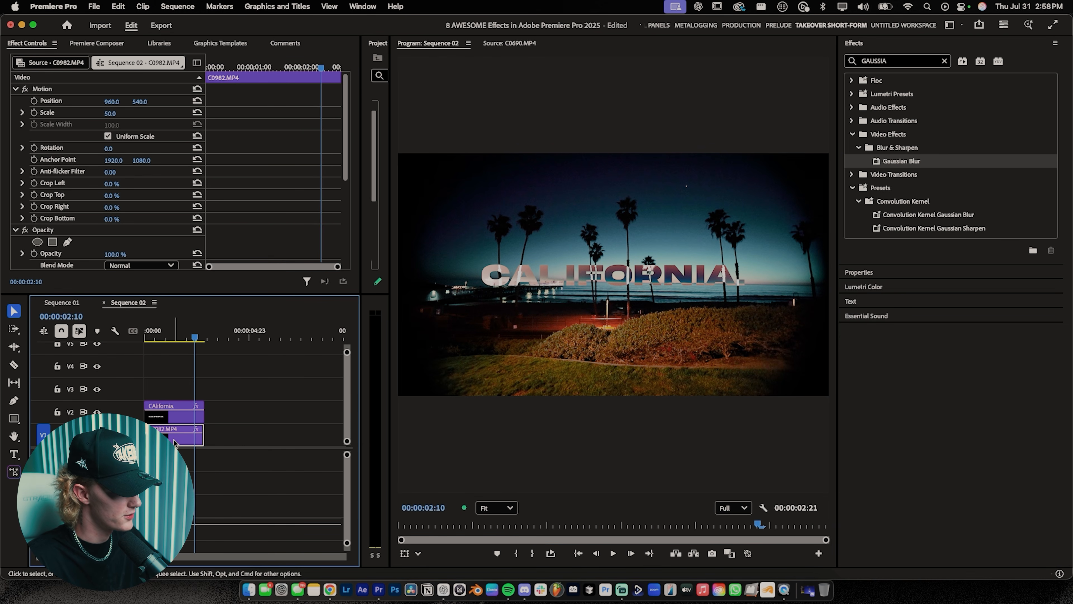
left_click_drag(174, 442, 235, 440)
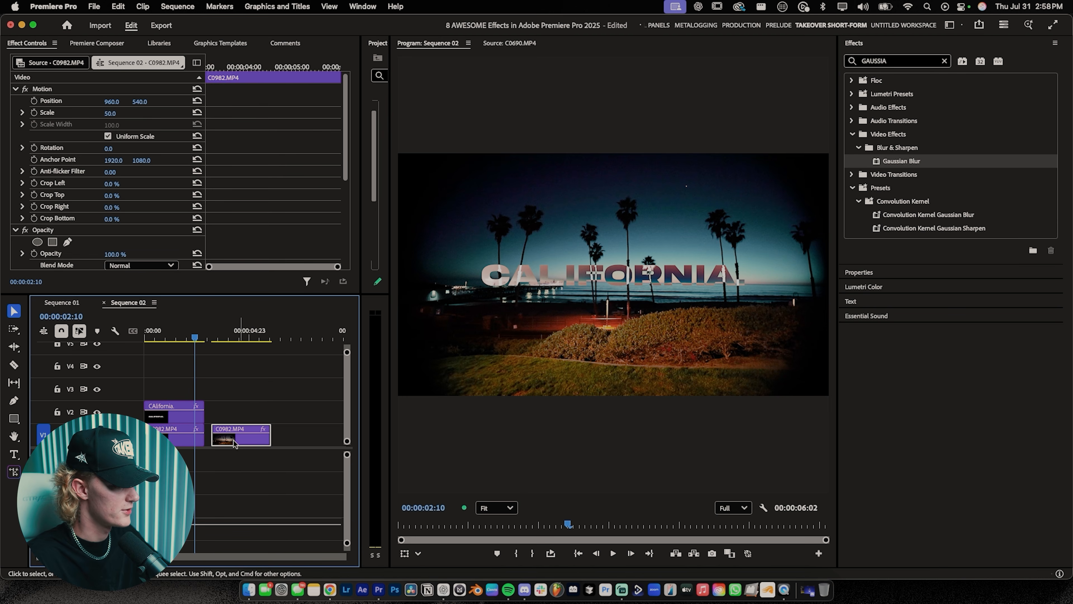
Add a text layer reading "TEXT" over the duplicated C0982.MP4 clip at 00:00:04:07
left_click(235, 337)
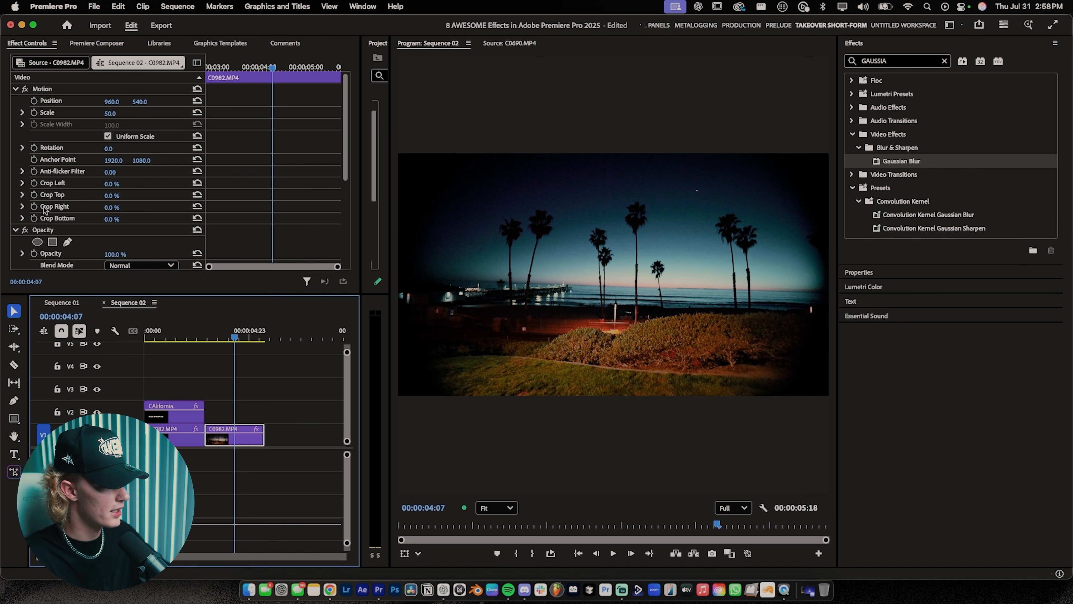
left_click(14, 454)
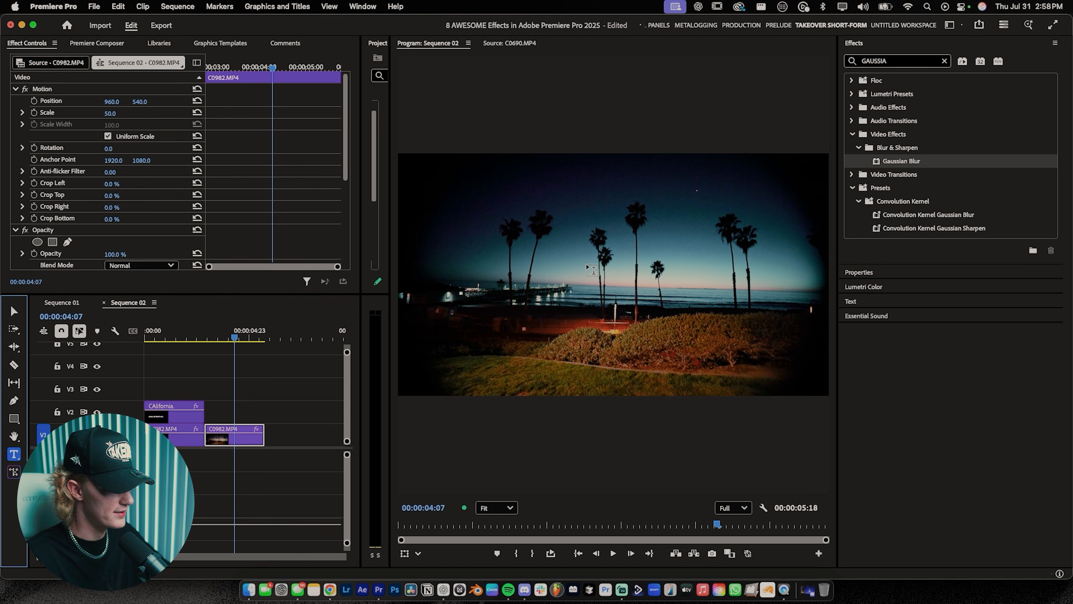
left_click(594, 273)
type("TEXT")
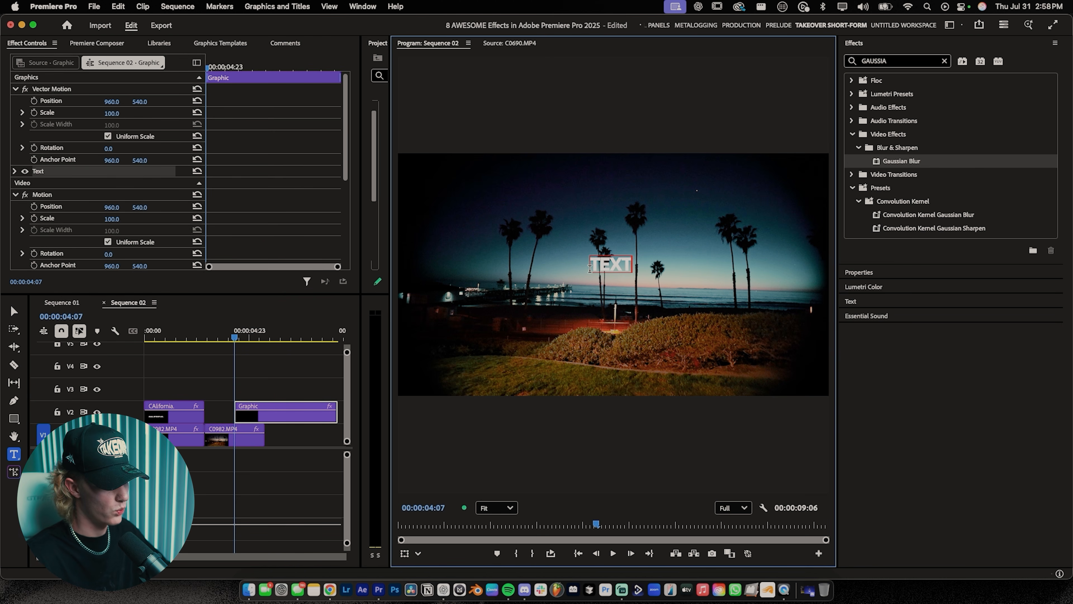
Set the text's font size to 220, centre-align it, and centre it horizontally and vertically in the frame
left_click(882, 275)
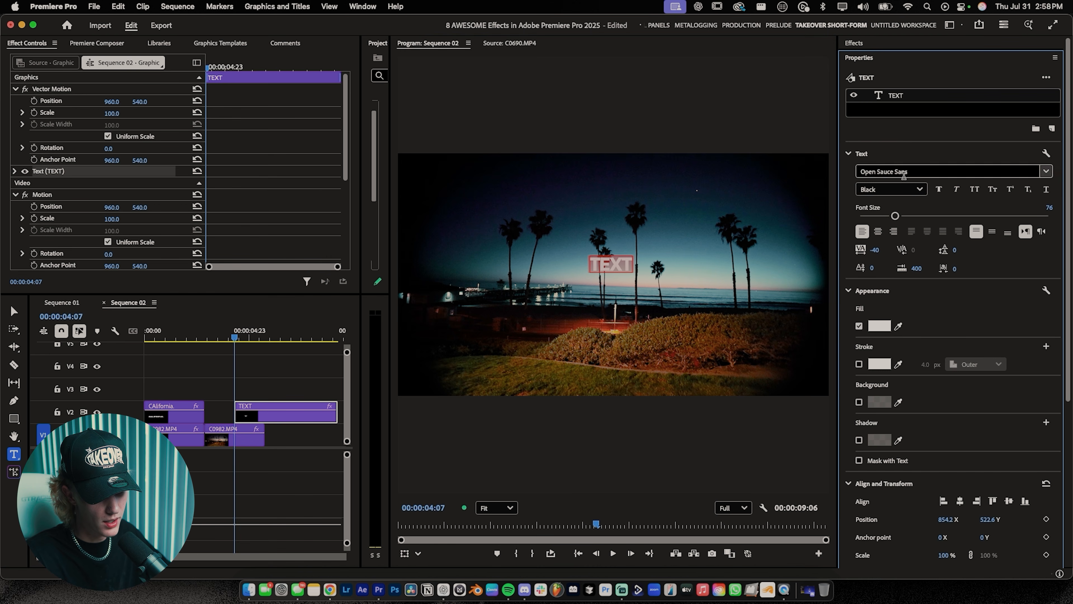
left_click_drag(902, 211, 963, 216)
left_click(879, 231)
left_click(960, 501)
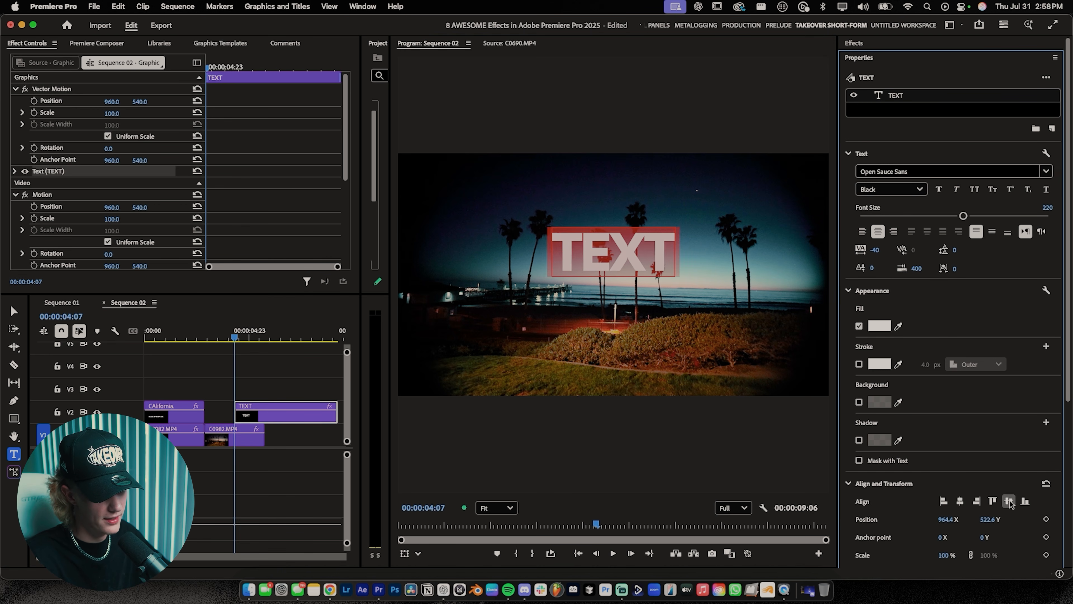
left_click(1009, 501)
Align the TEXT clip with the start of the duplicated footage and cut off the excess beyond its end
left_click(293, 432)
left_click_drag(292, 416, 262, 417)
key("c")
left_click(265, 415)
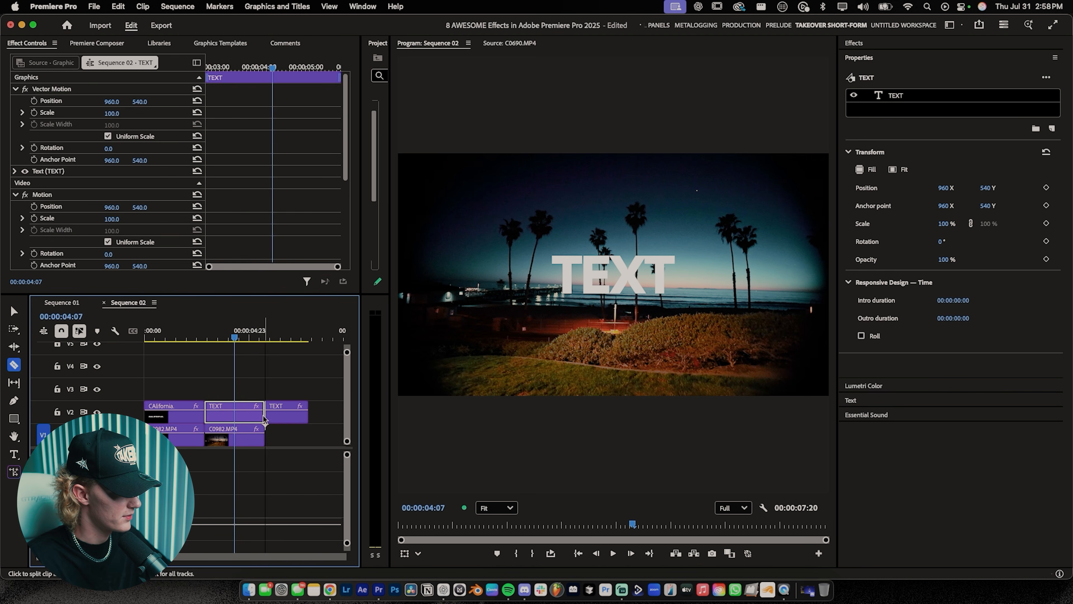
key("v")
left_click(278, 418)
key("BackSpace")
Change the opacity blend mode of the TEXT clip above the duplicated footage
left_click(236, 416)
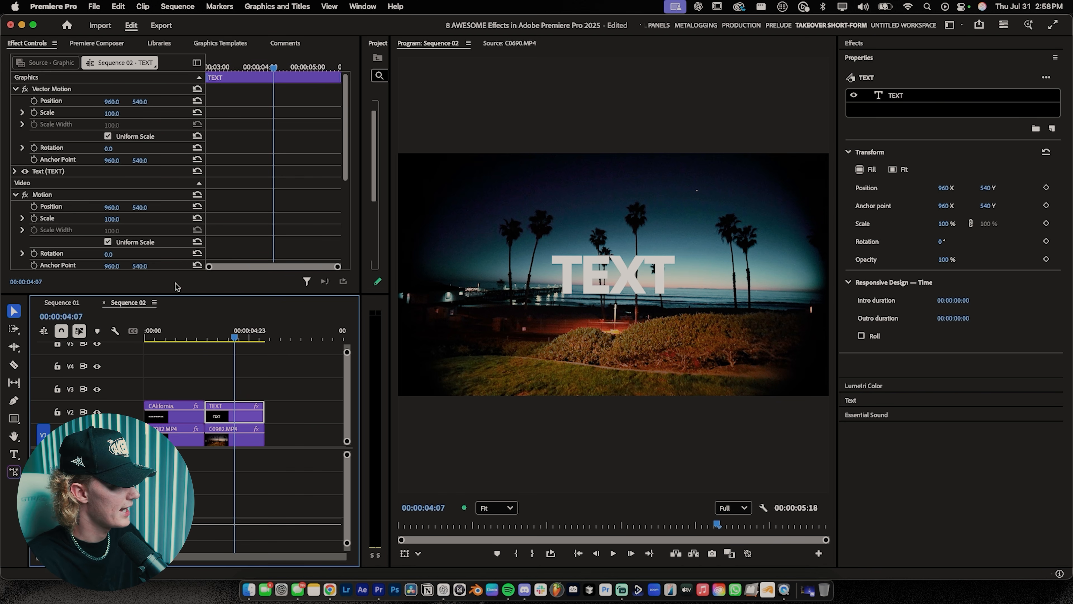
scroll(89, 172, "down", 5)
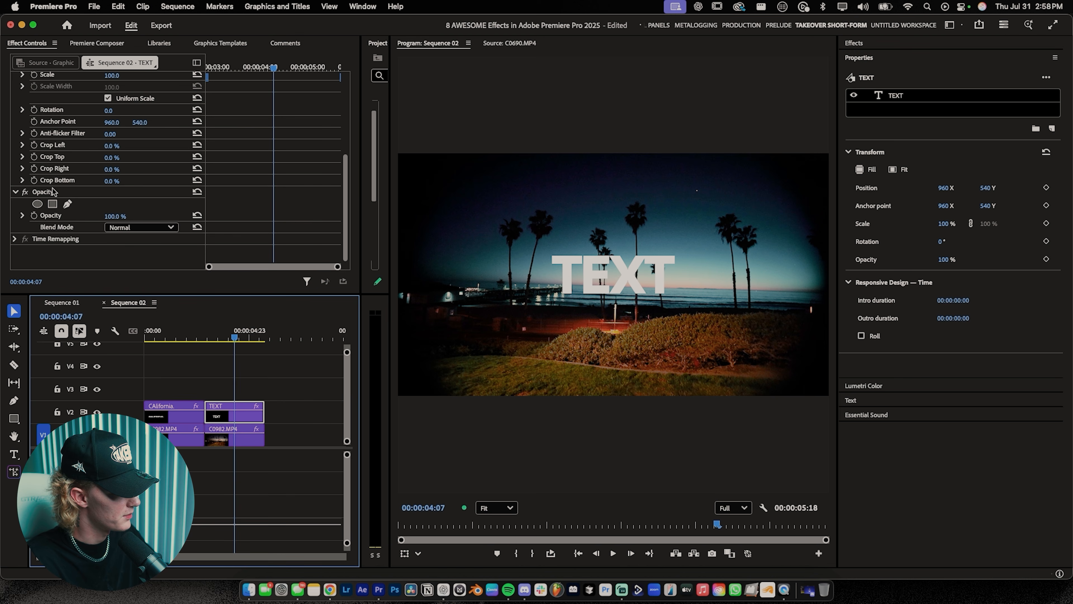
left_click(131, 228)
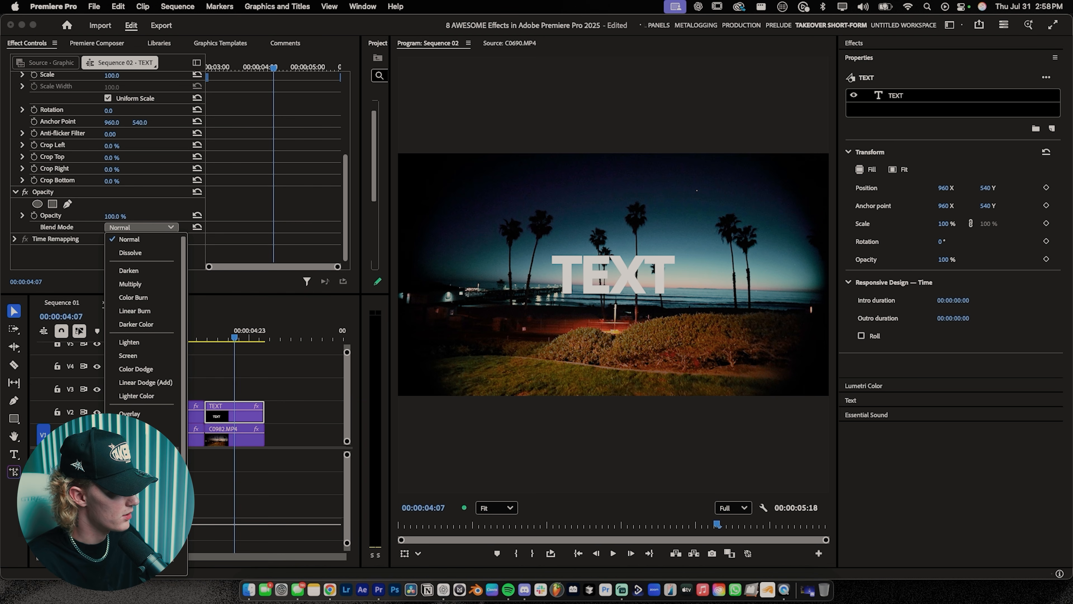
left_click(136, 512)
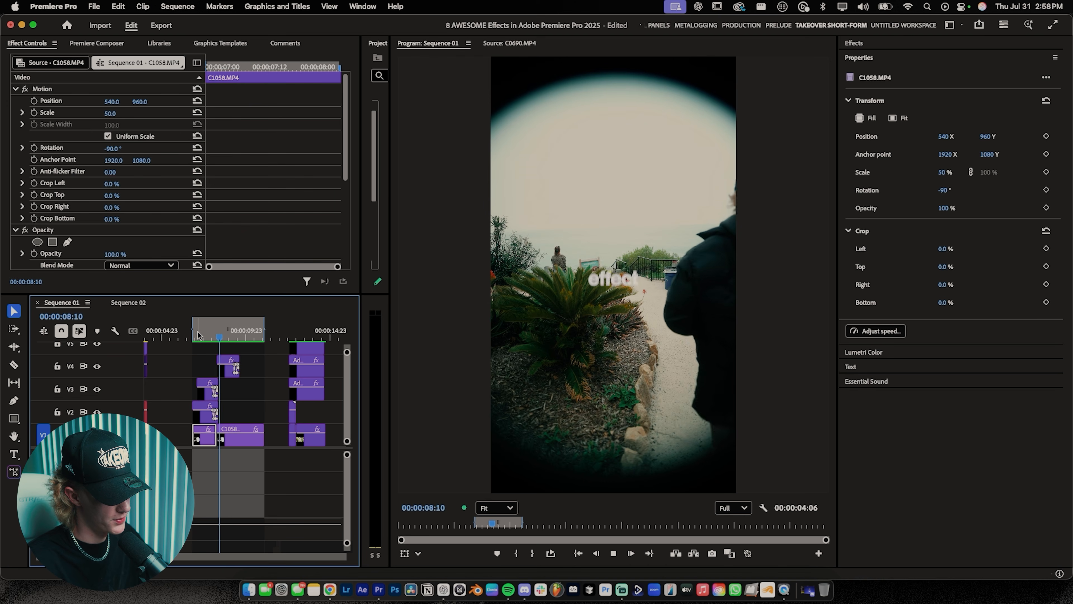
In Sequence 01, move the "effect" text clip from V4 to V3 and disable the existing text clips above C1058.MP4
key("space")
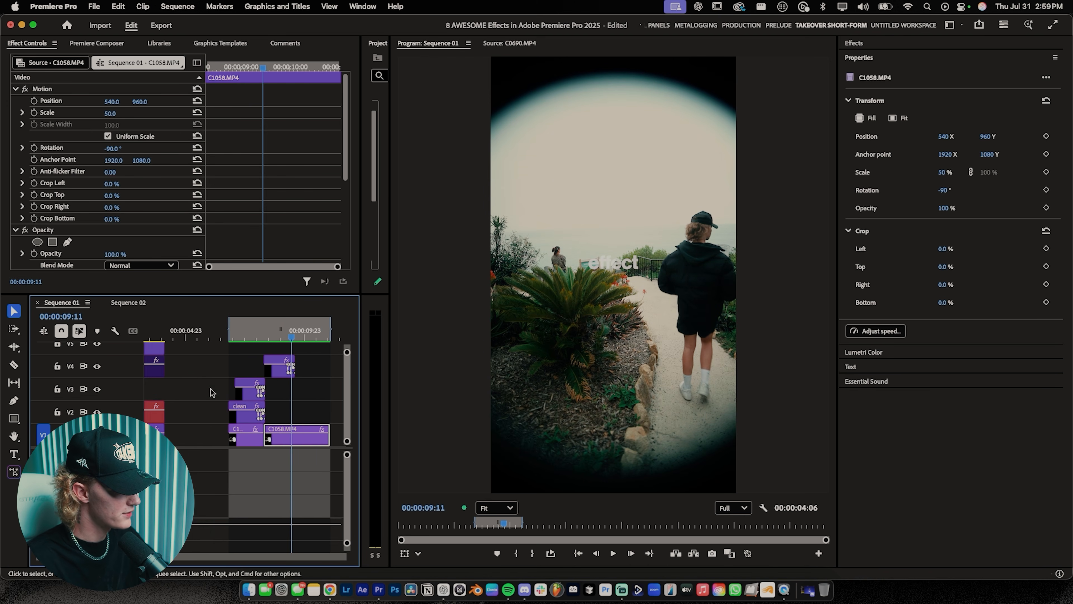
scroll(214, 390, "right", 2)
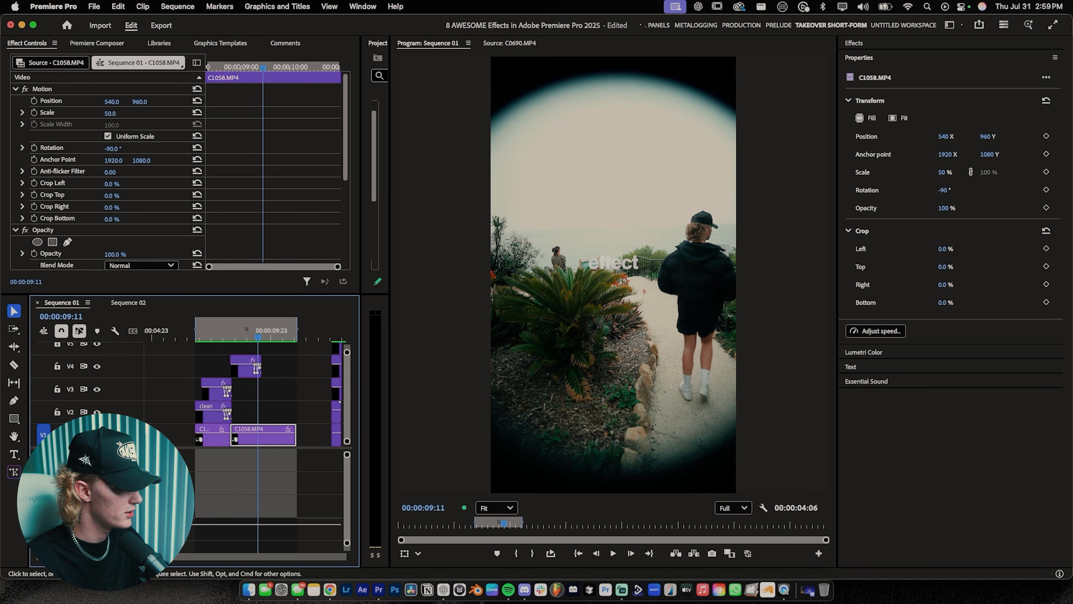
left_click_drag(241, 371, 214, 408)
left_click(230, 375)
Add a new text layer reading "TEXT" over the C1058.MP4 footage and select all its characters
key("t")
left_click(588, 353)
type("TEXT")
key("super+a")
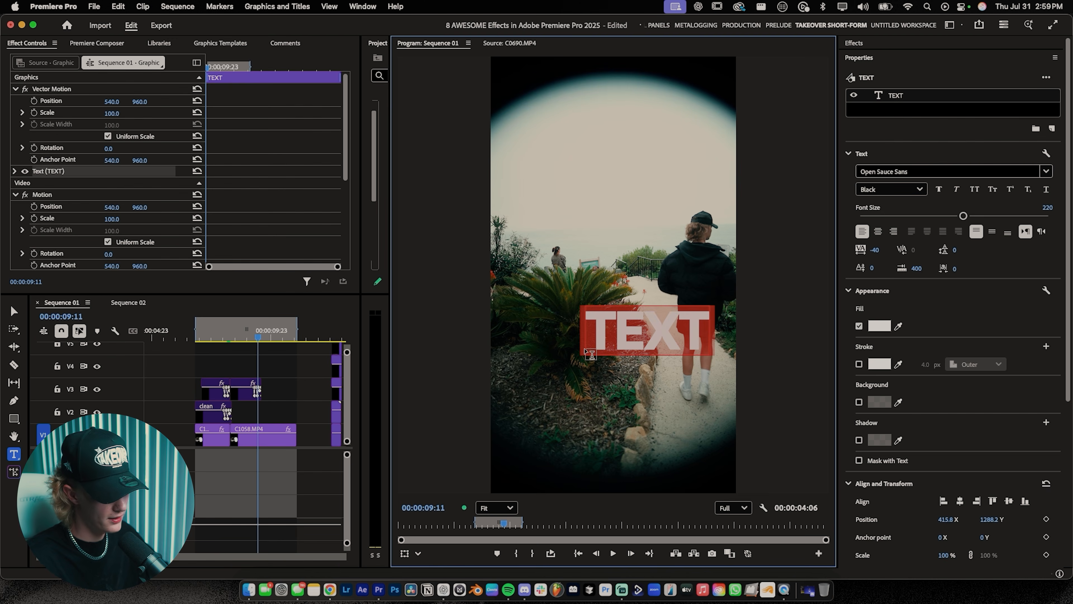
Set the new text's font size to 82, centre-align it, and centre it horizontally and vertically in the frame
left_click_drag(910, 216, 898, 217)
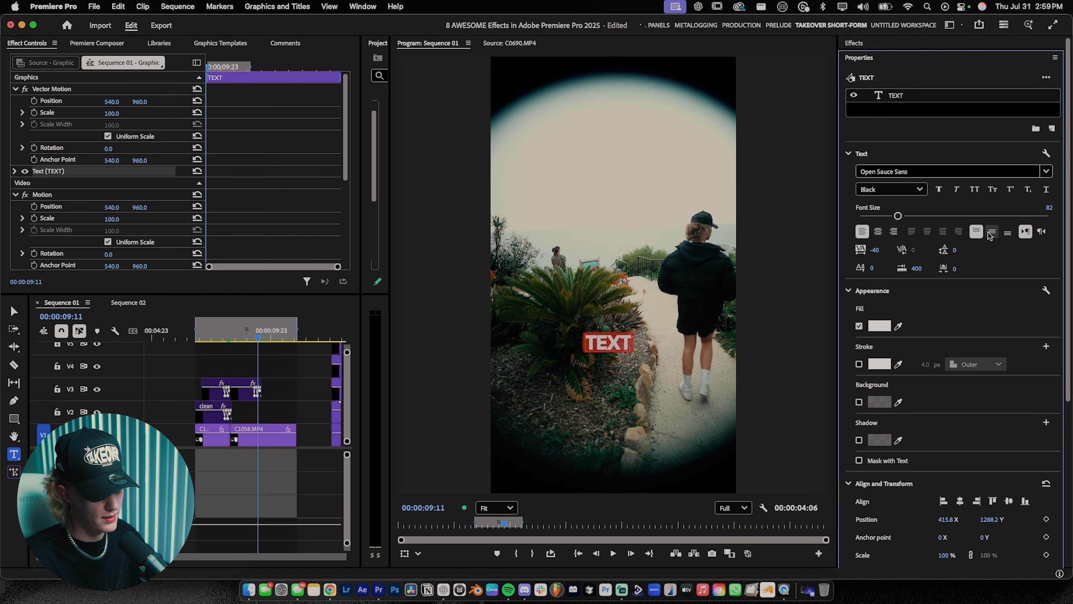
left_click(877, 231)
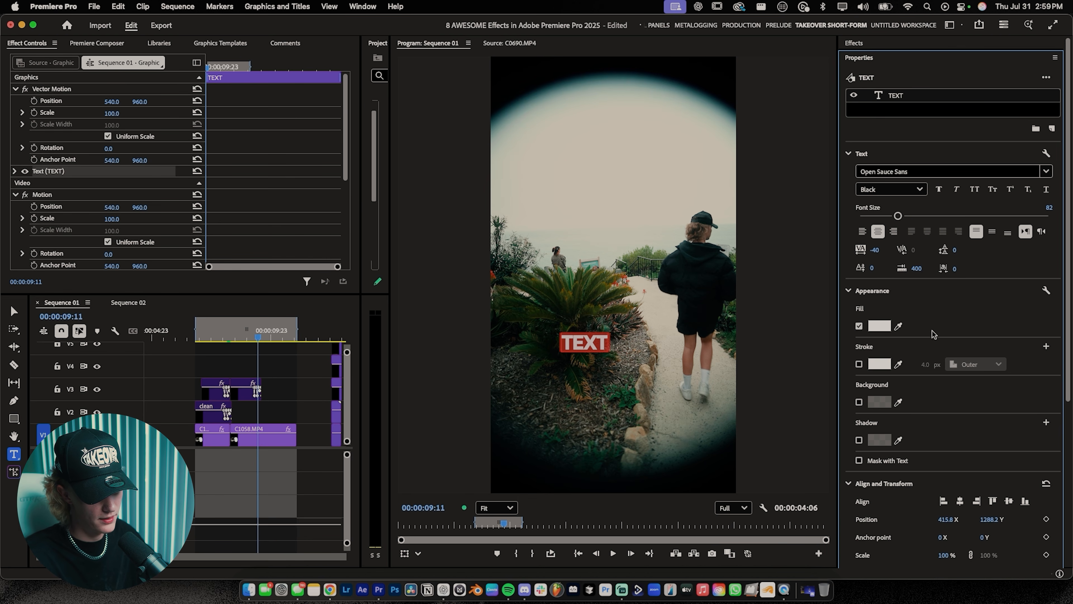
left_click(960, 501)
left_click(1009, 500)
Move the new TEXT clip to V4, starting level with the first disabled text clip on V3
left_click(271, 410)
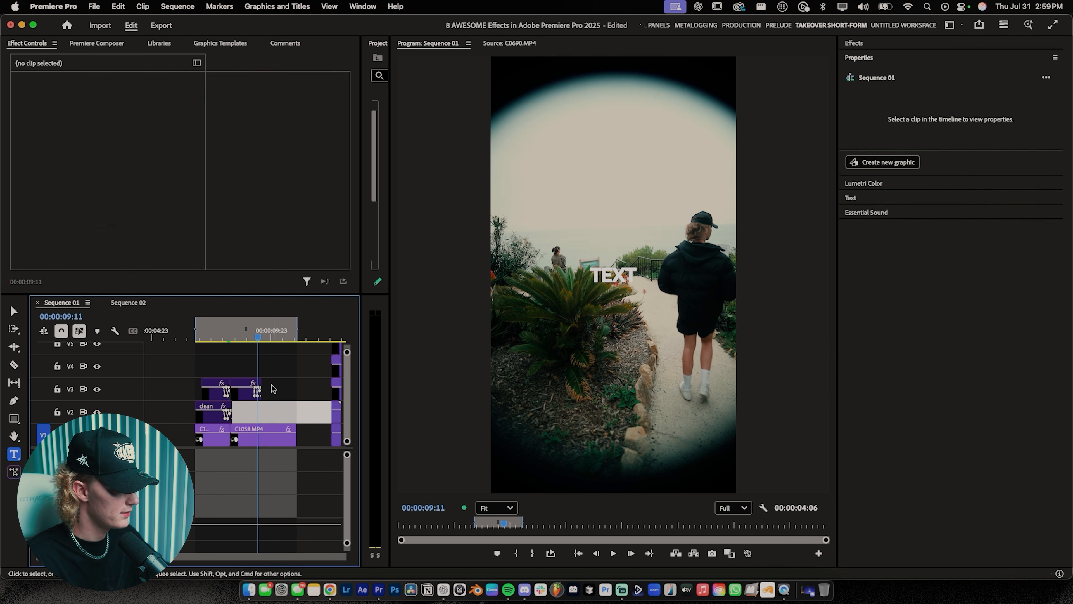
key("grave")
left_click_drag(239, 193, 216, 244)
key("grave")
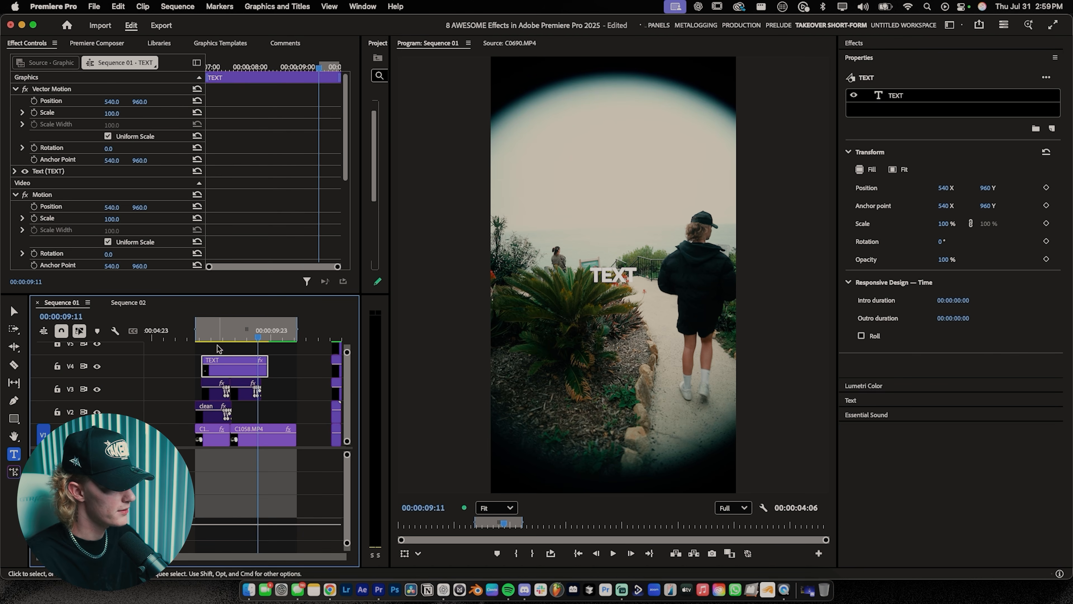
Find the Transform video effect and apply it to the TEXT clip on V4
left_click(854, 43)
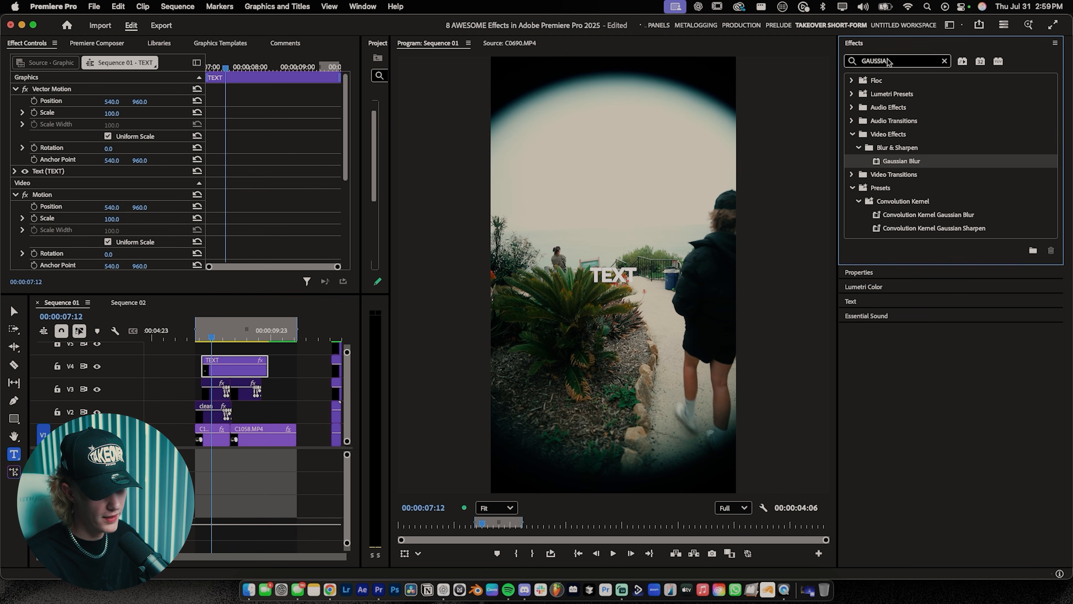
type("TRANSform")
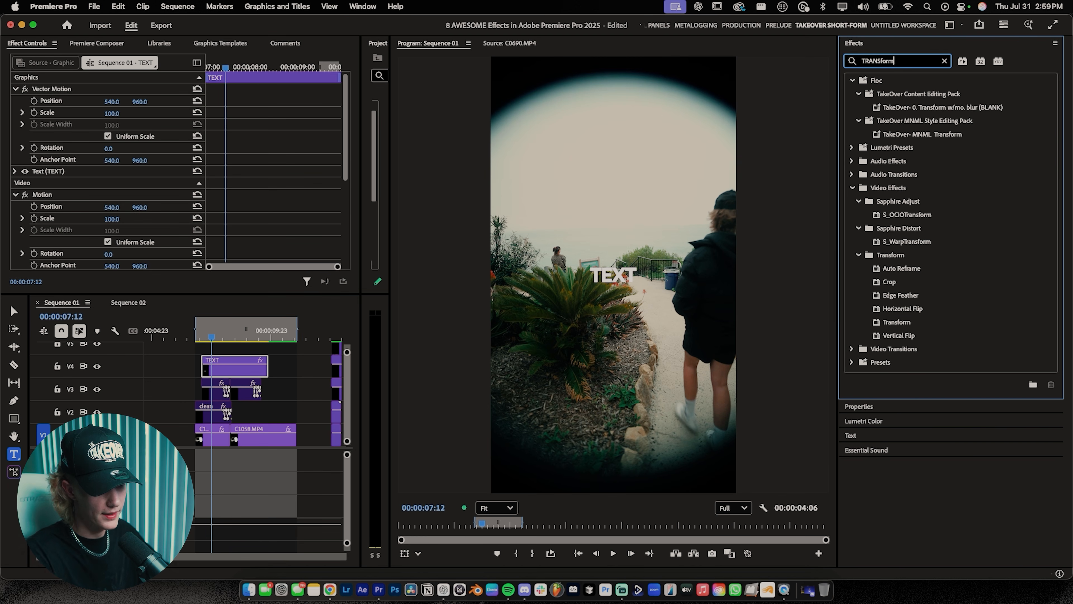
left_click_drag(896, 322, 234, 365)
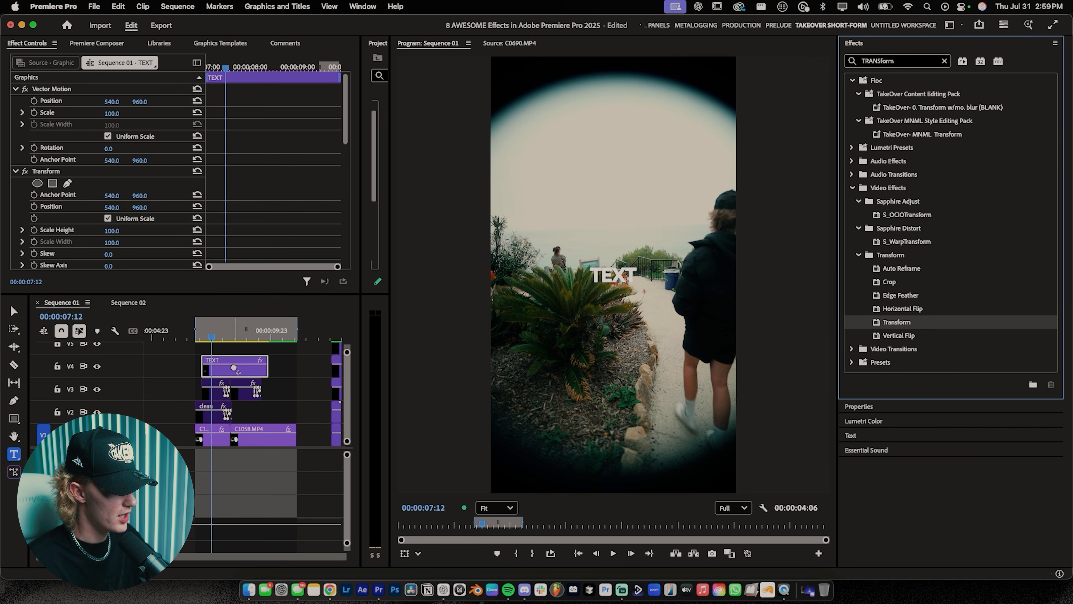
Keyframe the Transform effect's vertical position from 1037 at the TEXT clip's start, 00:00:07:02, to 960 at 00:00:07:12, and preview the move
scroll(50, 159, "down", 3)
left_click(33, 150)
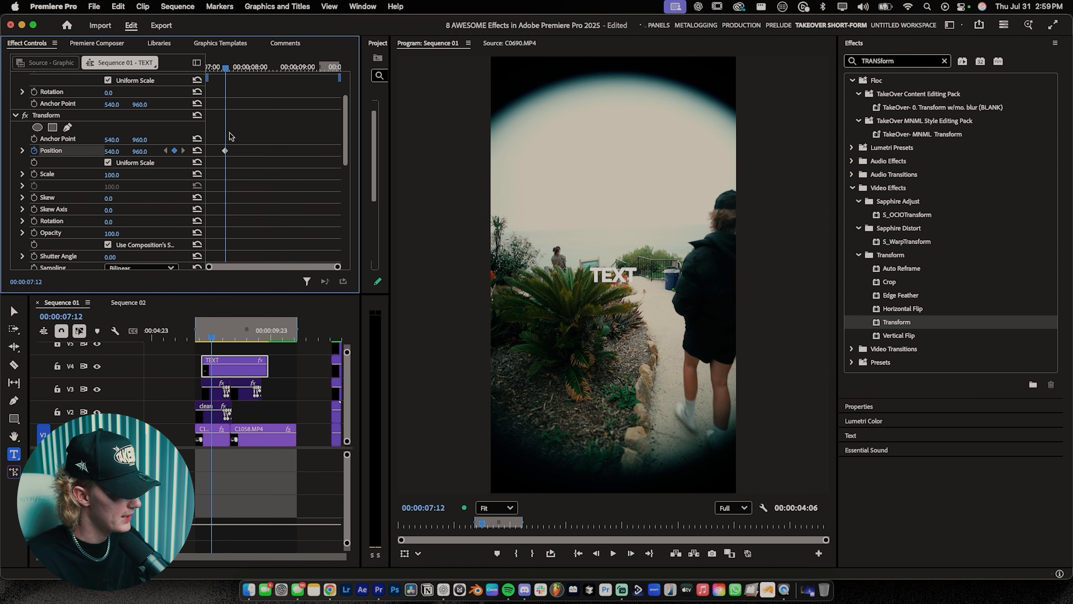
left_click_drag(227, 71, 205, 73)
left_click_drag(140, 151, 169, 151)
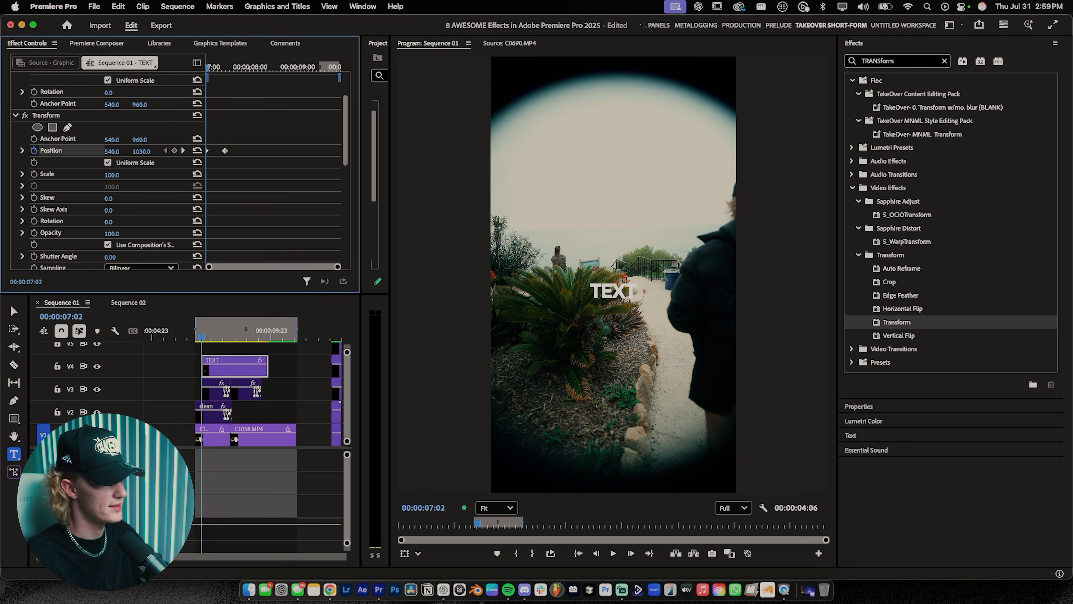
key("space")
left_click_drag(238, 69, 206, 85)
Set the temporal interpolation of both Transform position keyframes to Bezier
left_click_drag(252, 136, 199, 161)
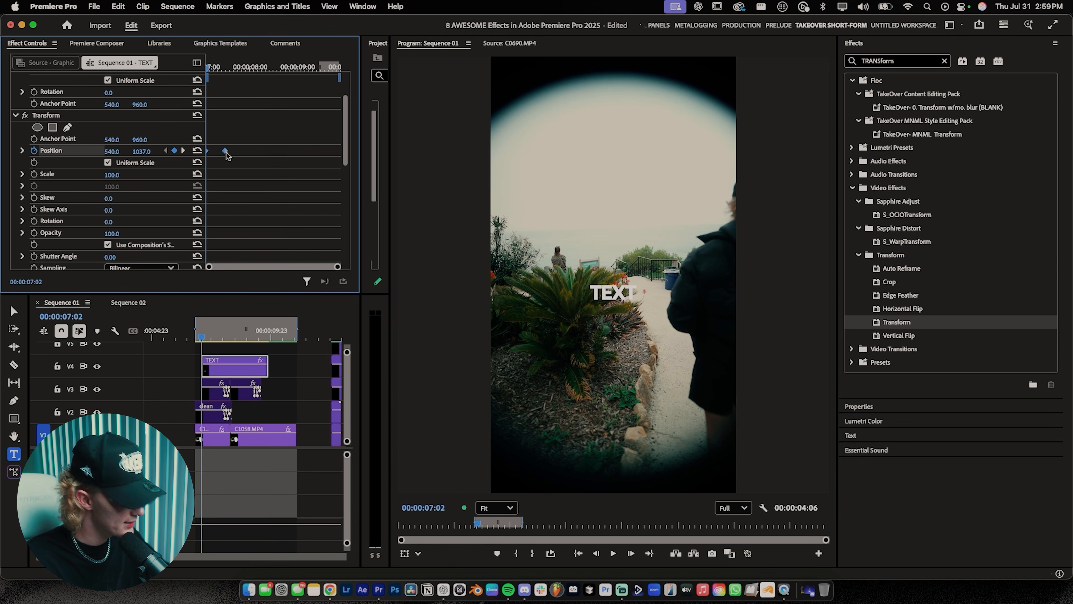
right_click(226, 151)
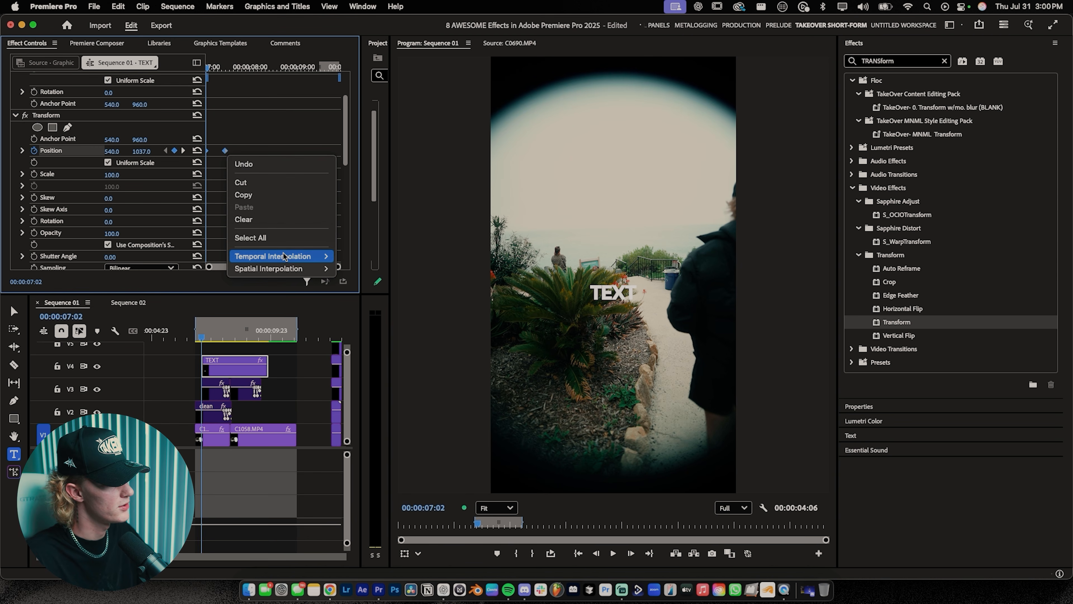
mouse_move(308, 257)
left_click(362, 269)
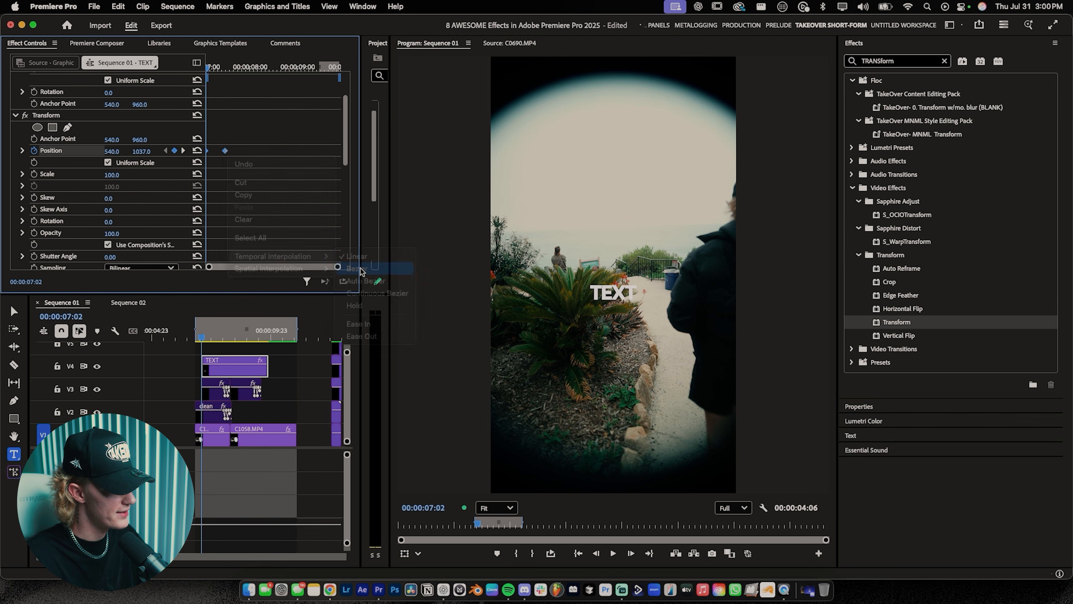
Reshape the Transform position's velocity graph so the text starts fast and eases gradually into the last keyframe, previewing the motion
left_click(22, 152)
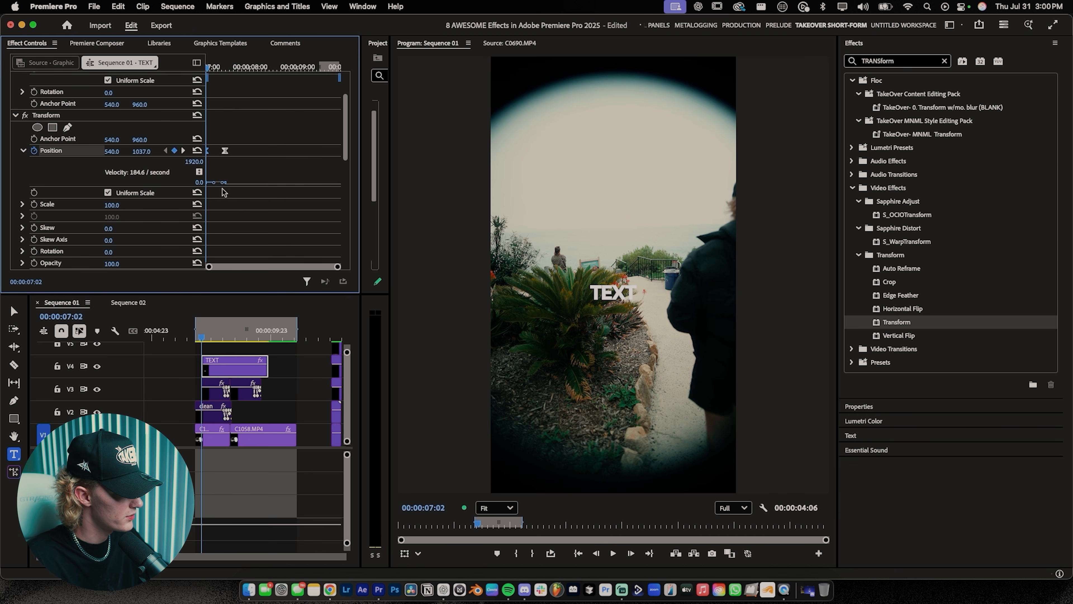
left_click_drag(337, 269, 243, 267)
left_click_drag(267, 182, 242, 183)
key("space")
key("space")
key("space")
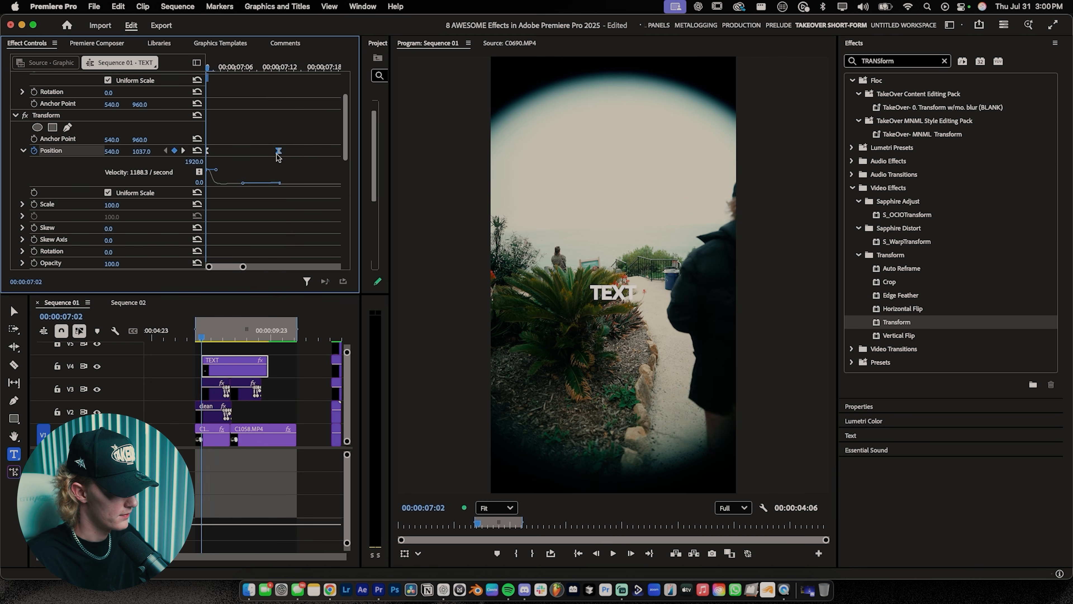
key("space")
left_click_drag(216, 169, 256, 185)
key("space")
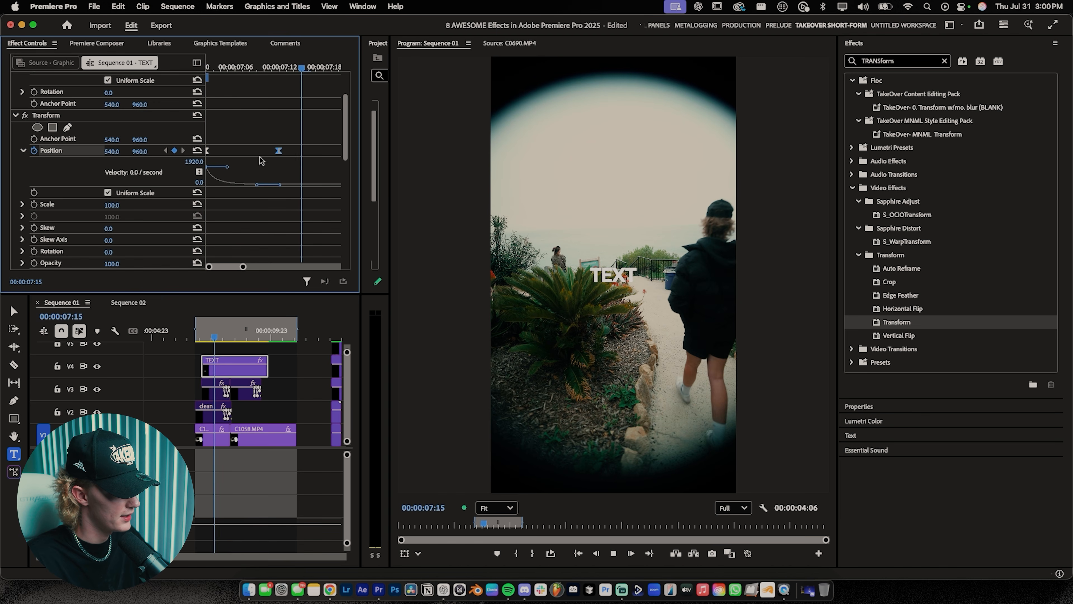
key("space")
Move the second Transform position keyframe to about 00:00:07:20 and preview the slower slide
left_click_drag(279, 150, 337, 158)
key("space")
key("space")
left_click_drag(271, 70, 207, 69)
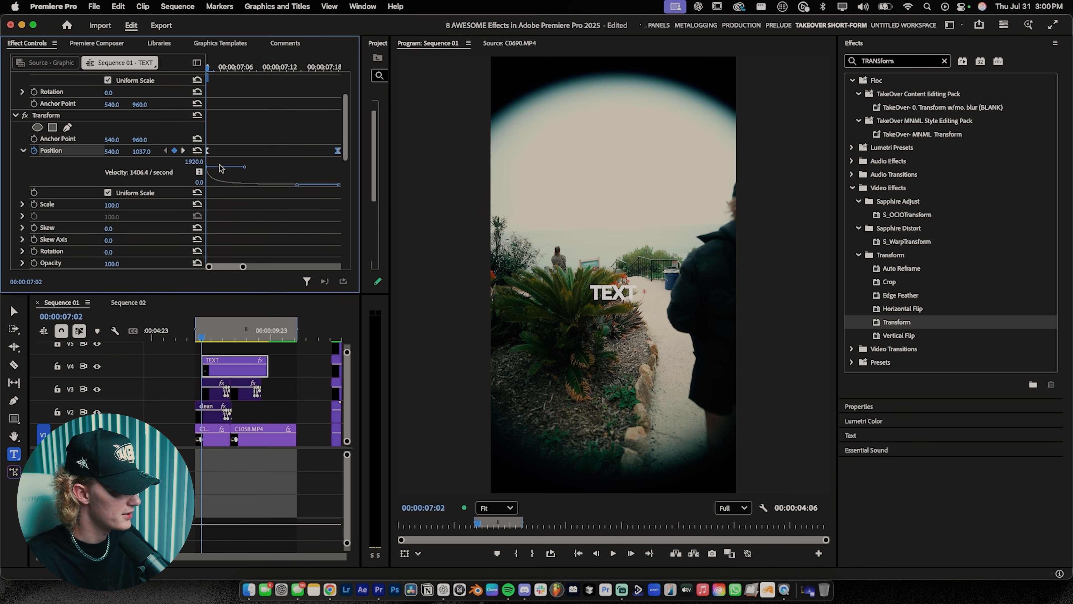
Stop the Transform effect using the composition's shutter angle and set its own shutter angle to 360
scroll(102, 173, "down", 6)
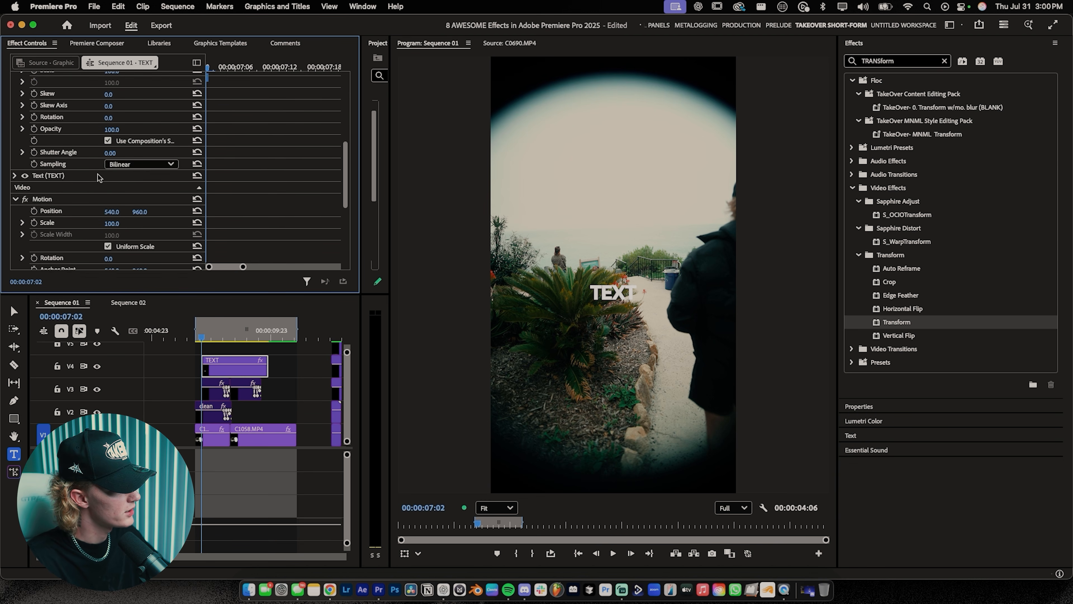
scroll(109, 168, "up", 1)
left_click(108, 163)
left_click_drag(111, 177, 177, 178)
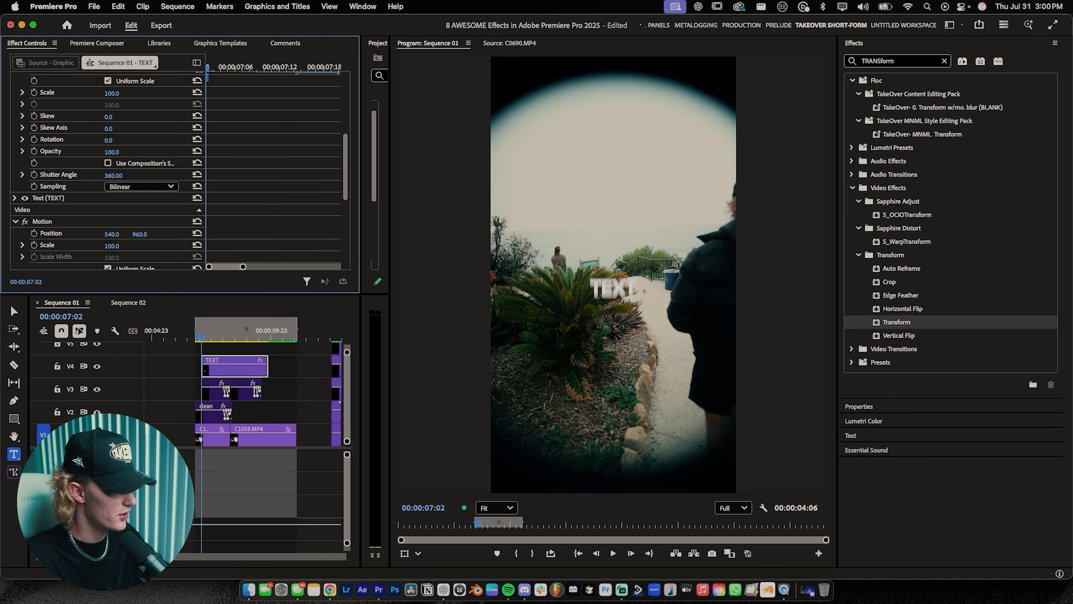
Play the motion-blurred text slide several times from the start of the TEXT clip
scroll(248, 171, "up", 5)
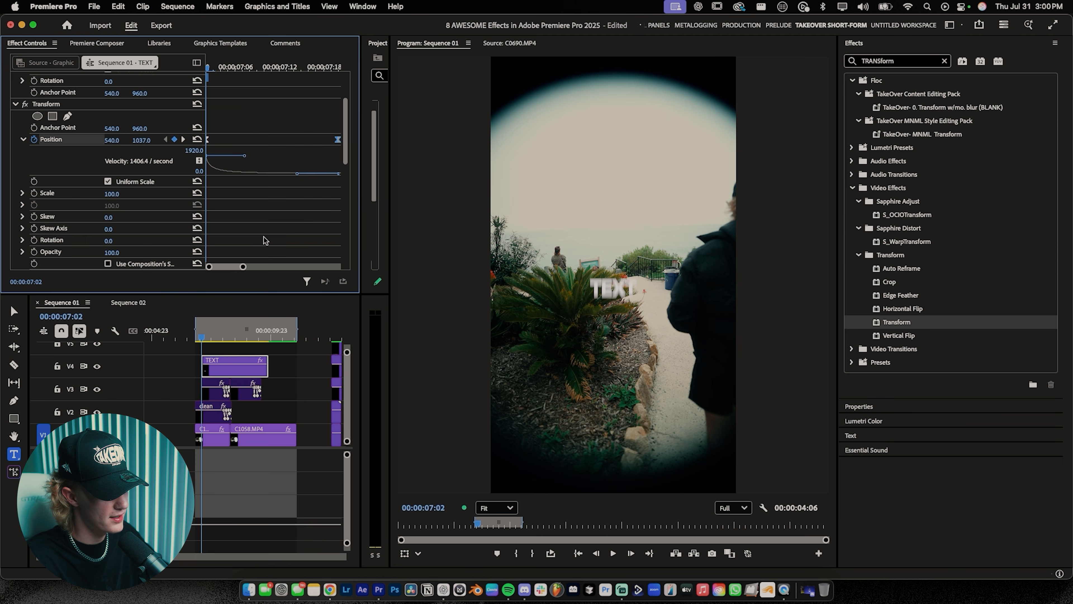
key("space")
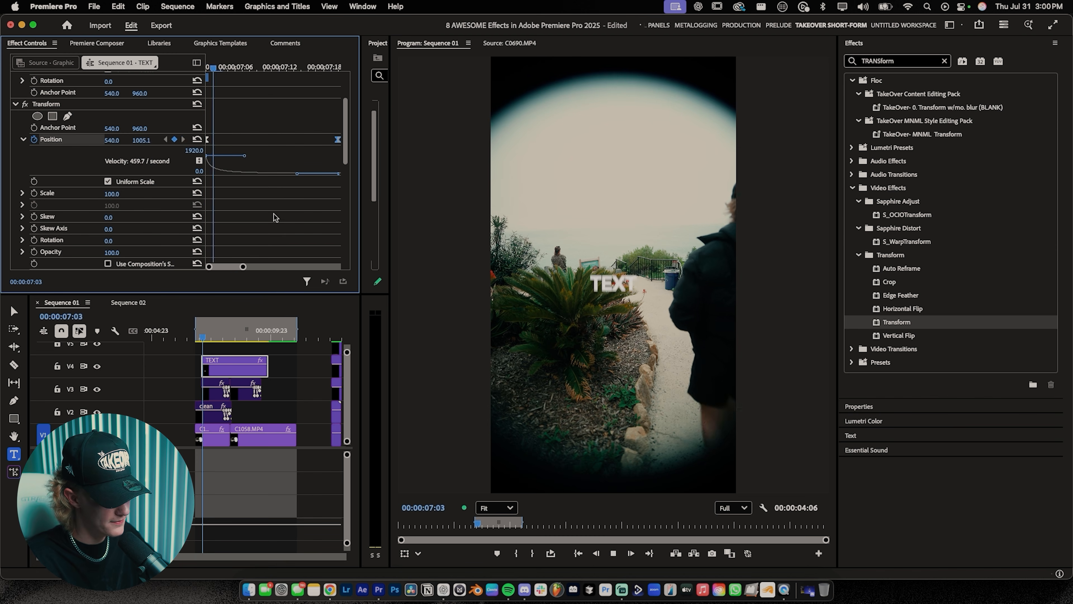
key("space")
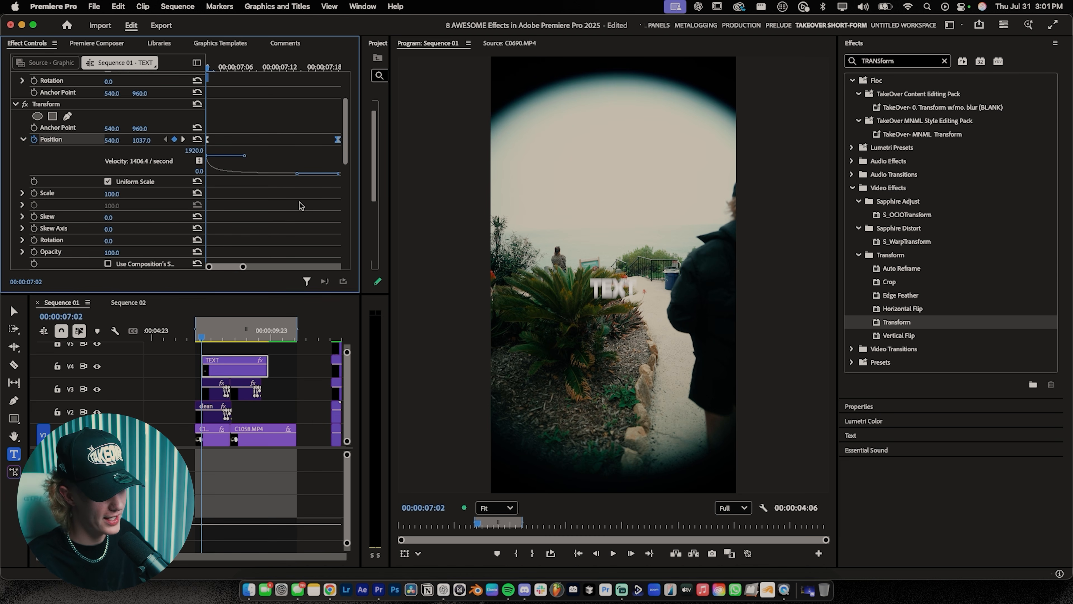
key("space")
key("space")
left_click_drag(241, 67, 206, 68)
key("space")
key("space")
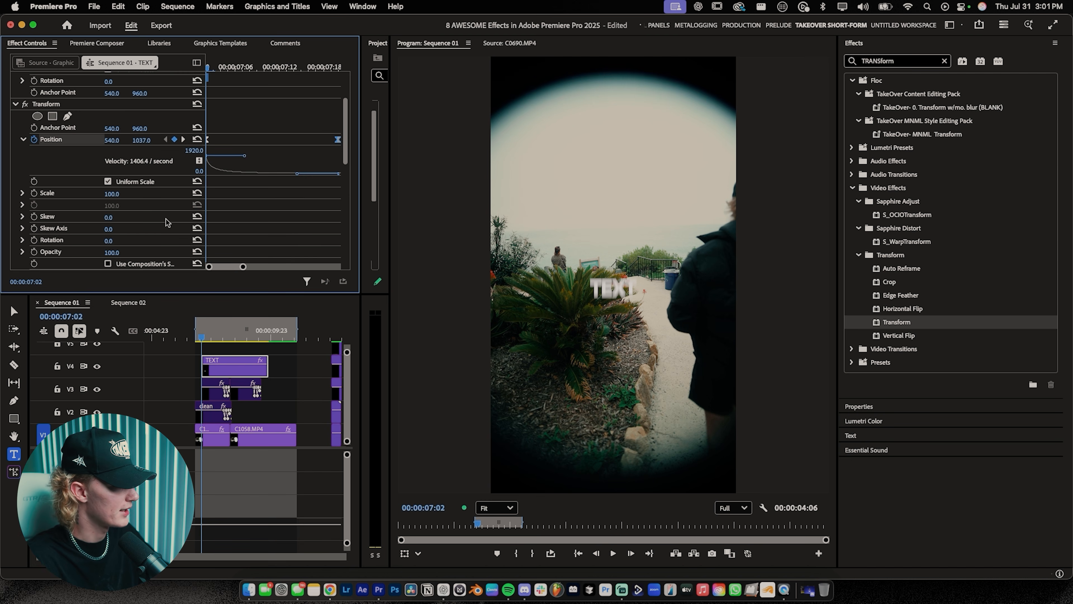
Keyframe the Transform effect's opacity from 34 at the clip's start to 100 at about 00:00:07:10, and preview the fade
scroll(167, 222, "down", 2)
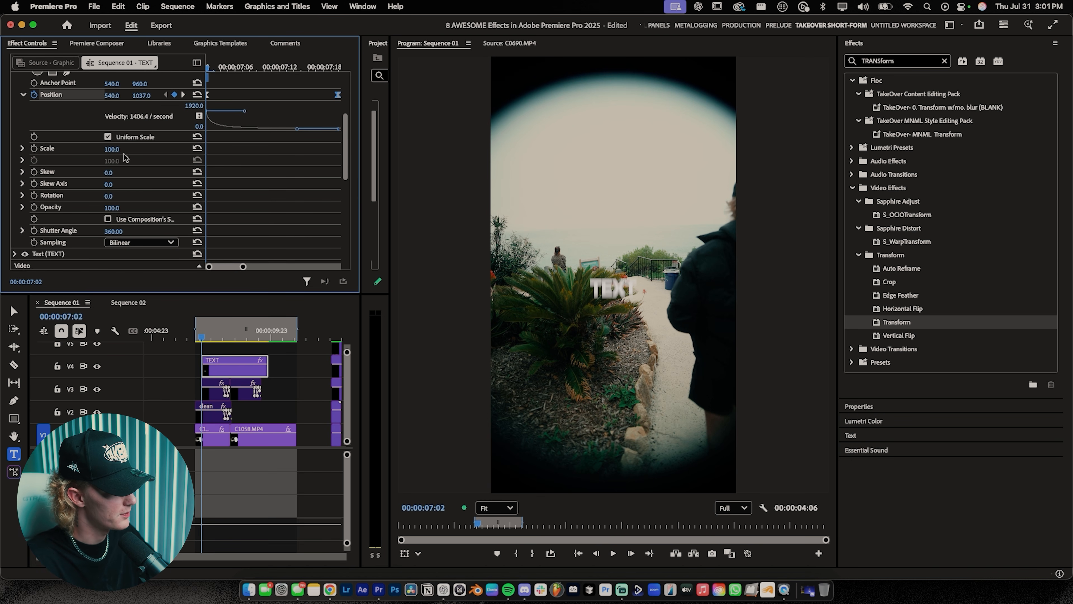
left_click(34, 207)
left_click_drag(208, 211, 278, 208)
left_click_drag(110, 208, 94, 208)
left_click_drag(278, 208, 263, 207)
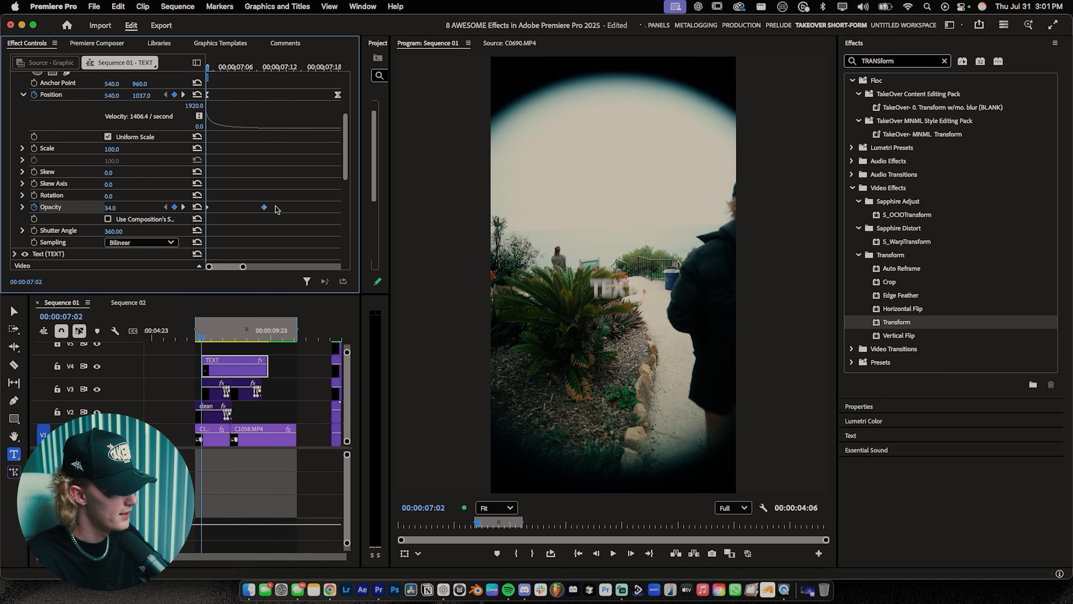
key("space")
key("Up")
key("space")
key("space")
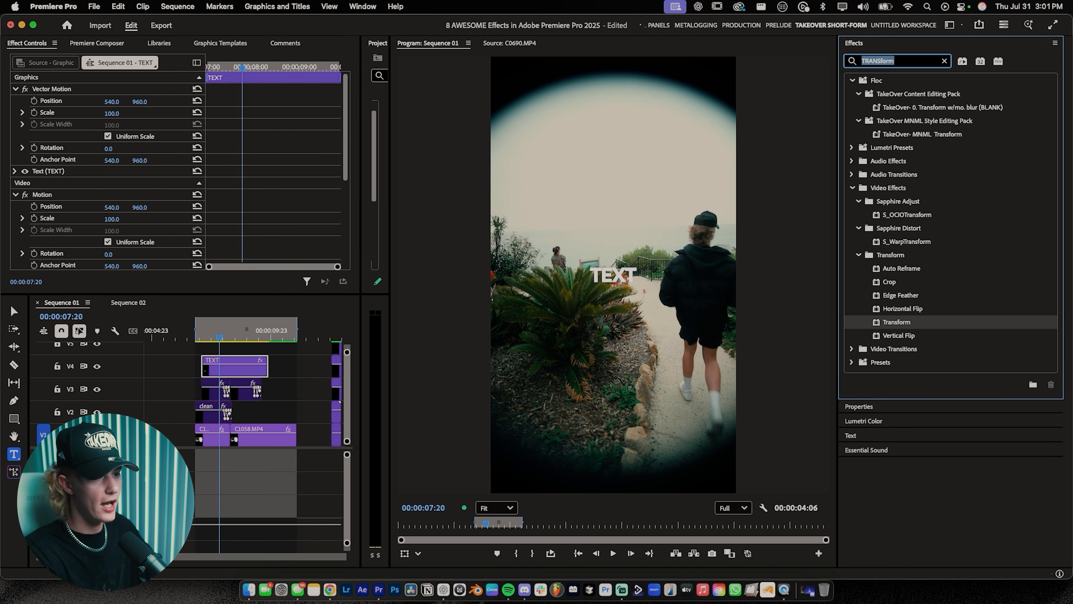
Find the TakeOver- MNML Slide In Up preset and apply it to the TEXT clip on V4
type("takeover")
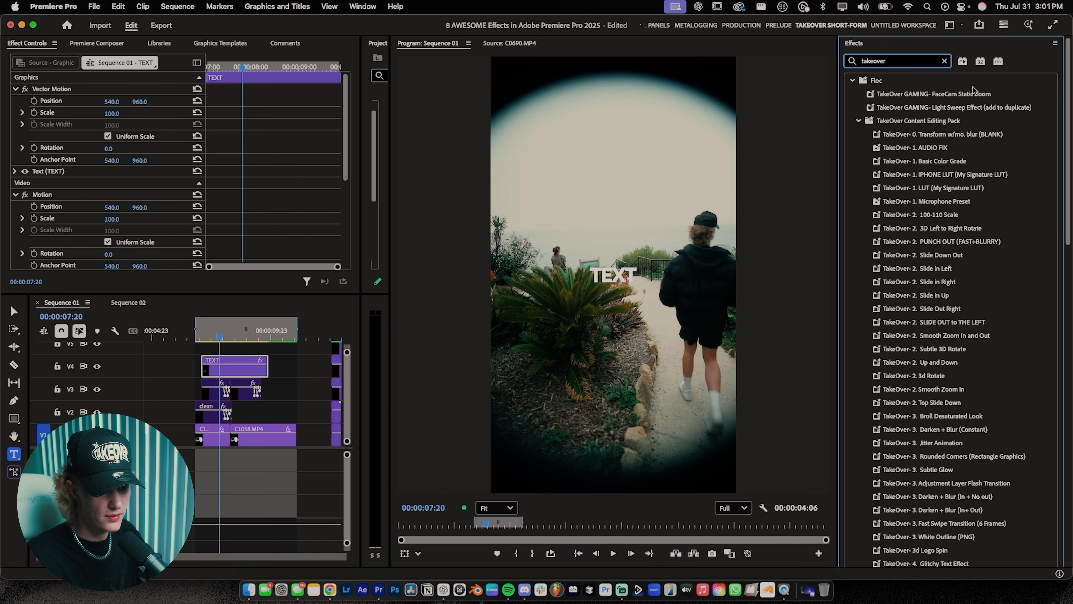
left_click(858, 121)
left_click(858, 129)
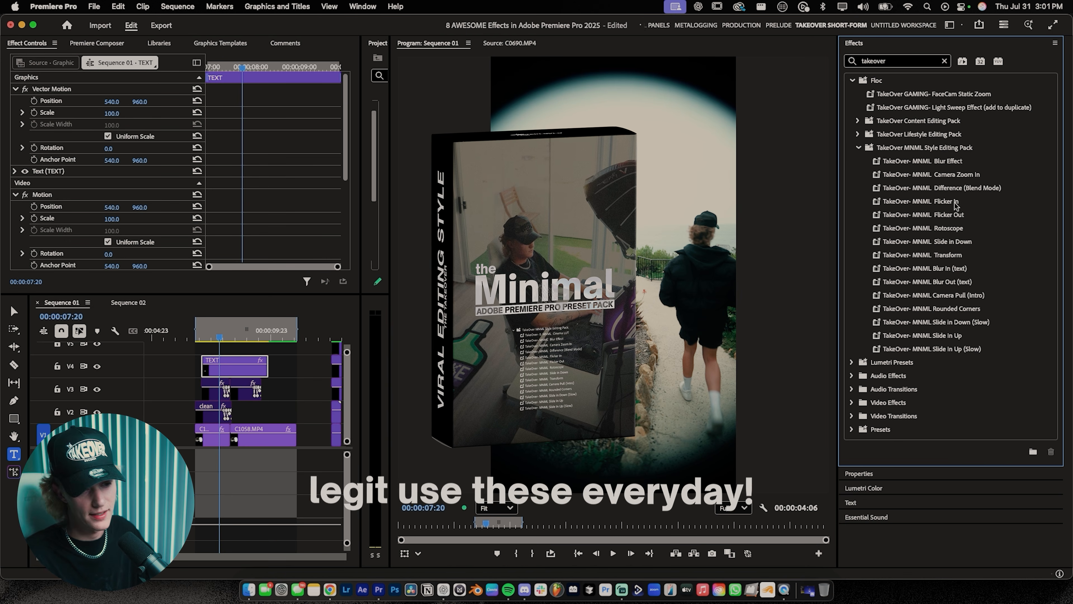
left_click_drag(921, 336, 233, 367)
Play the preset's text slide and examine its Transform keyframes and velocity graph
left_click(200, 338)
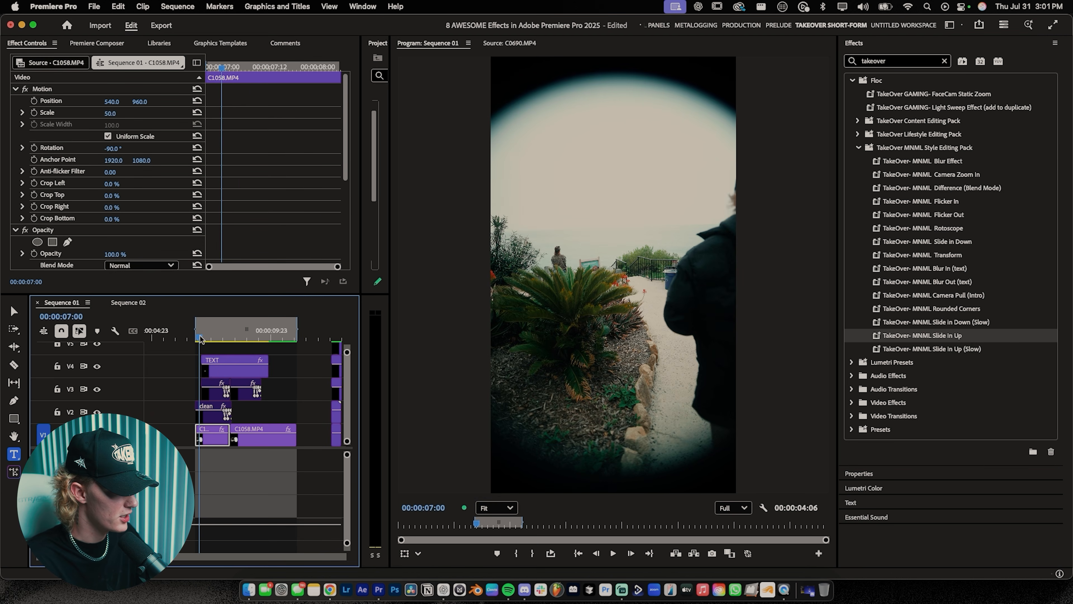
key("space")
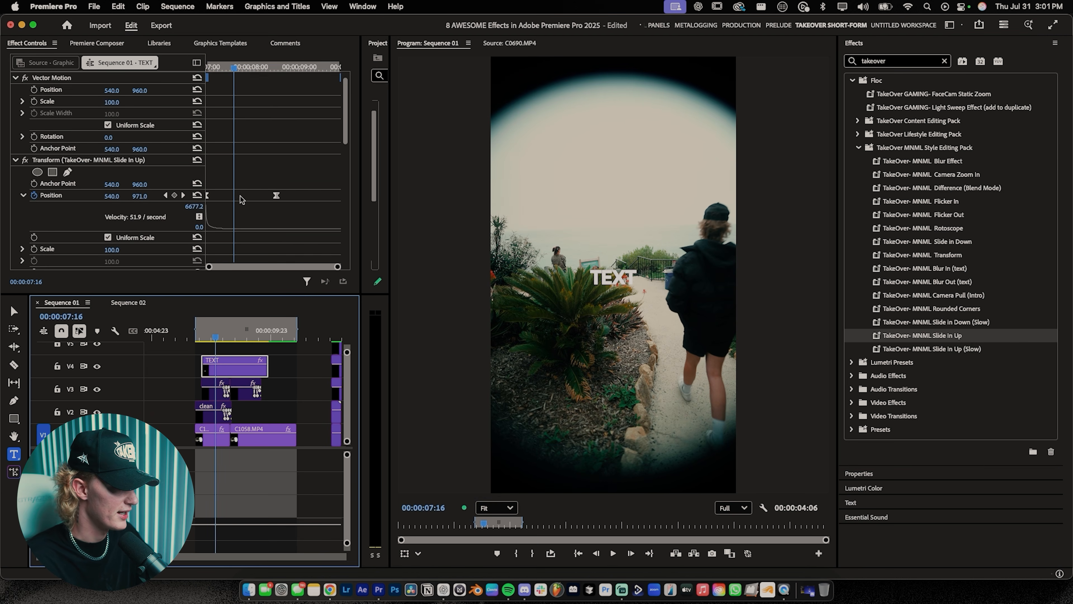
scroll(242, 201, "down", 2)
left_click_drag(233, 68, 207, 68)
key("space")
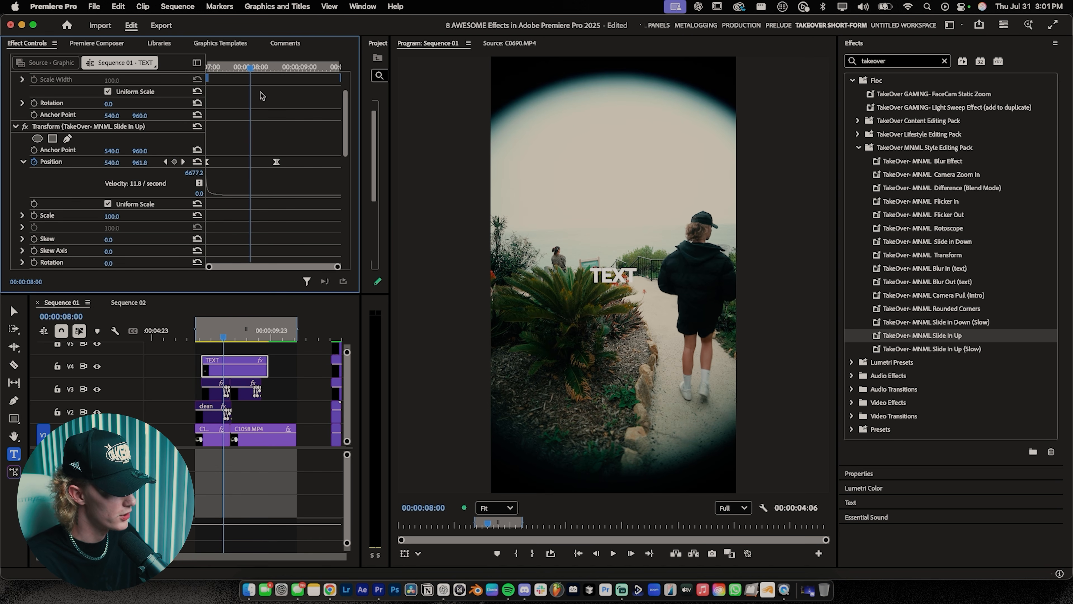
Split the TEXT clip on V4 into several segments, apply the Slide In Up preset to them, and play them back
scroll(249, 374, "down", 2)
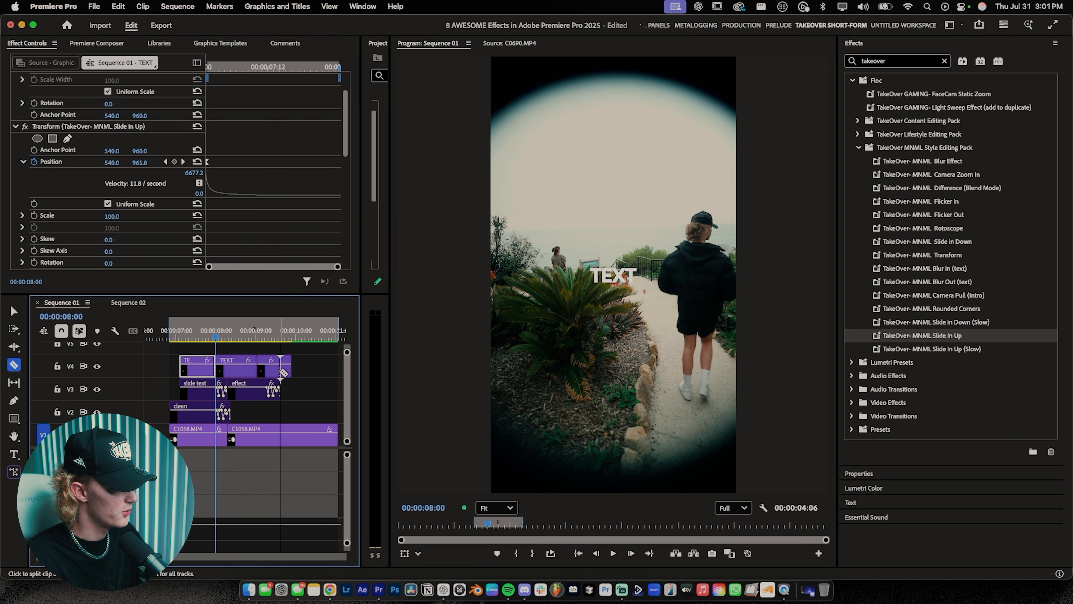
key("v")
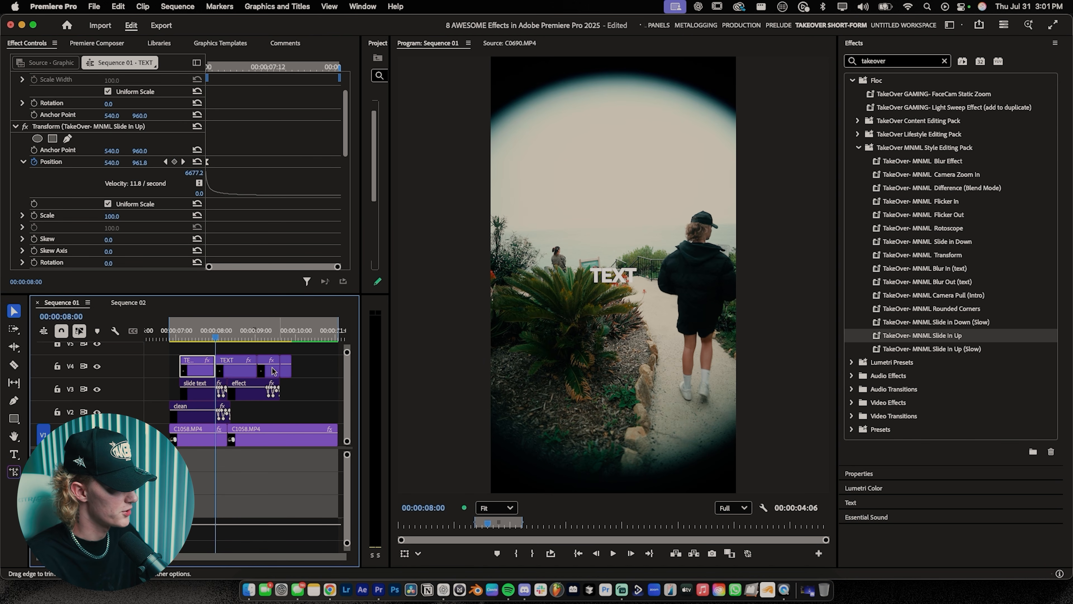
left_click_drag(322, 360, 200, 370)
left_click_drag(932, 336, 431, 366)
left_click_drag(235, 368, 168, 335)
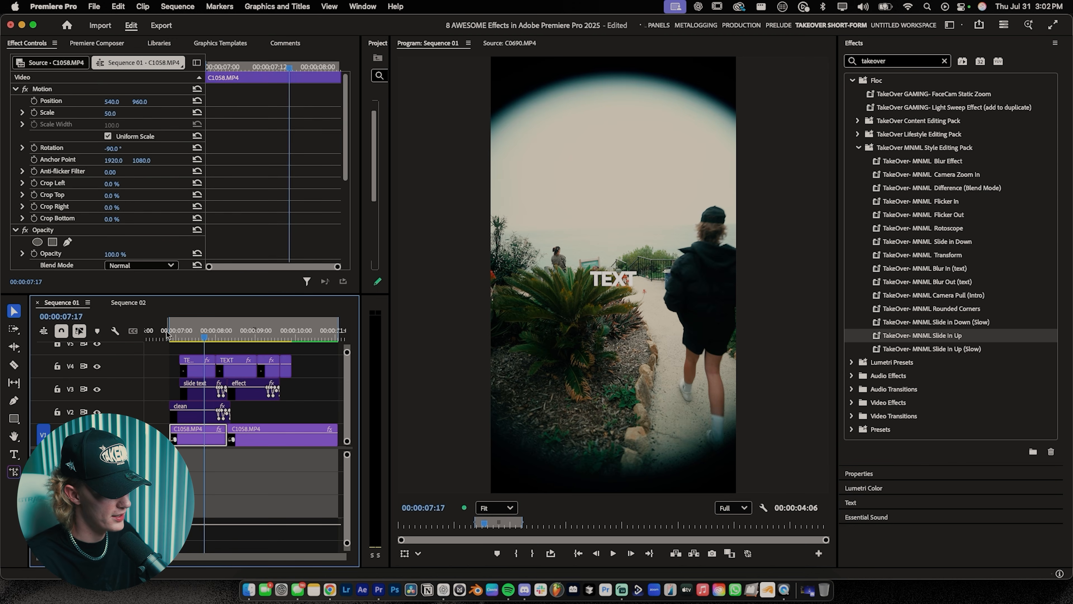
key("space")
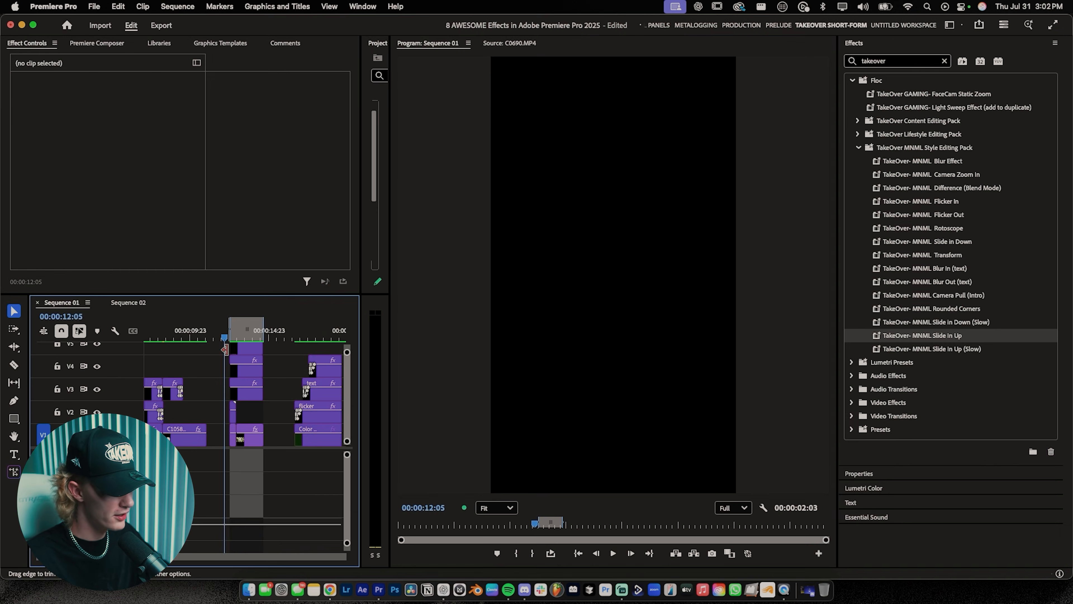
Turn on loop playback and play the roto-slide effect example from its start at about 00:00:12:14
scroll(237, 362, "up", 2)
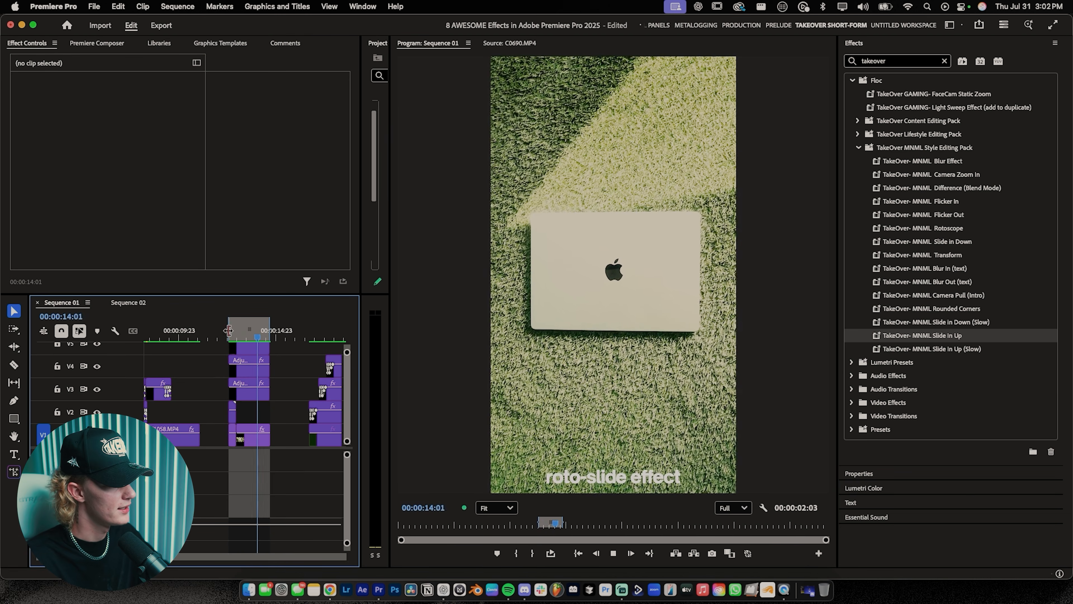
left_click_drag(235, 340, 229, 339)
left_click(550, 555)
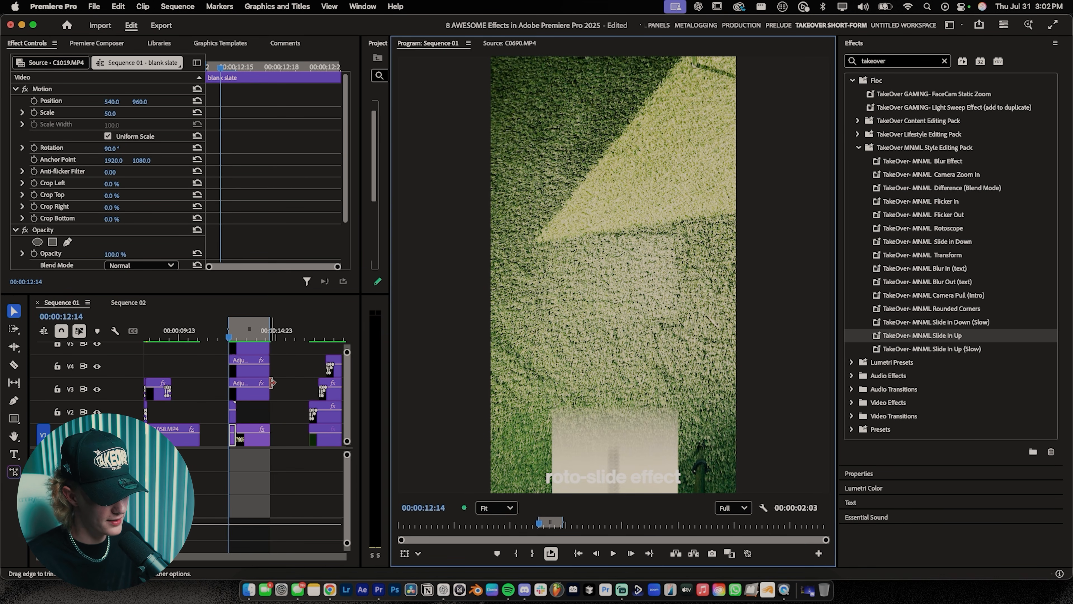
key("space")
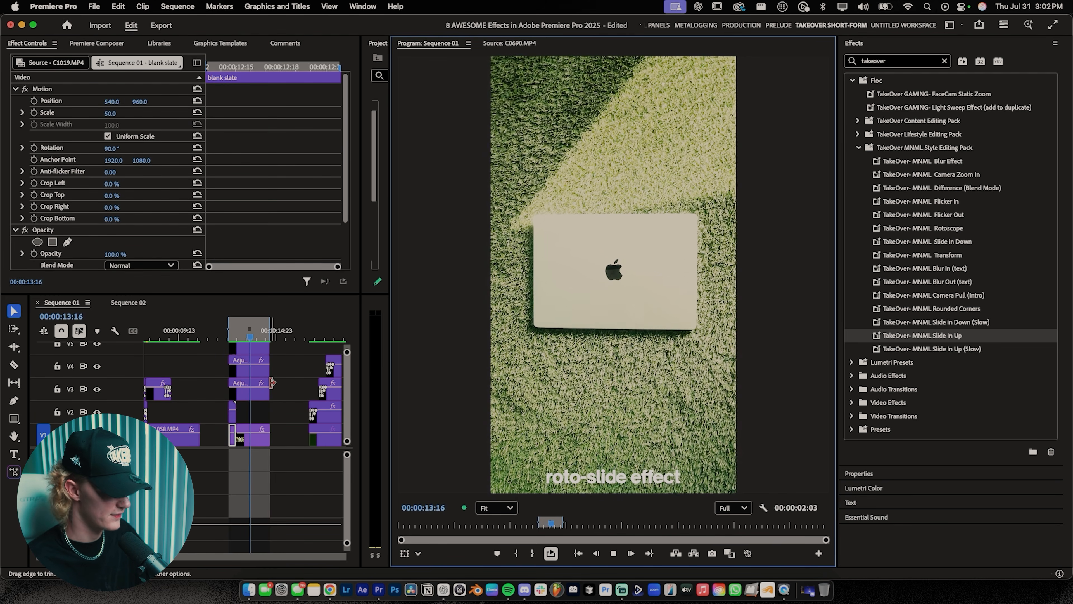
Examine the roto-slide example's "subject key + slide up" nest on V2 and its surrounding clips while replaying the section
left_click(230, 338)
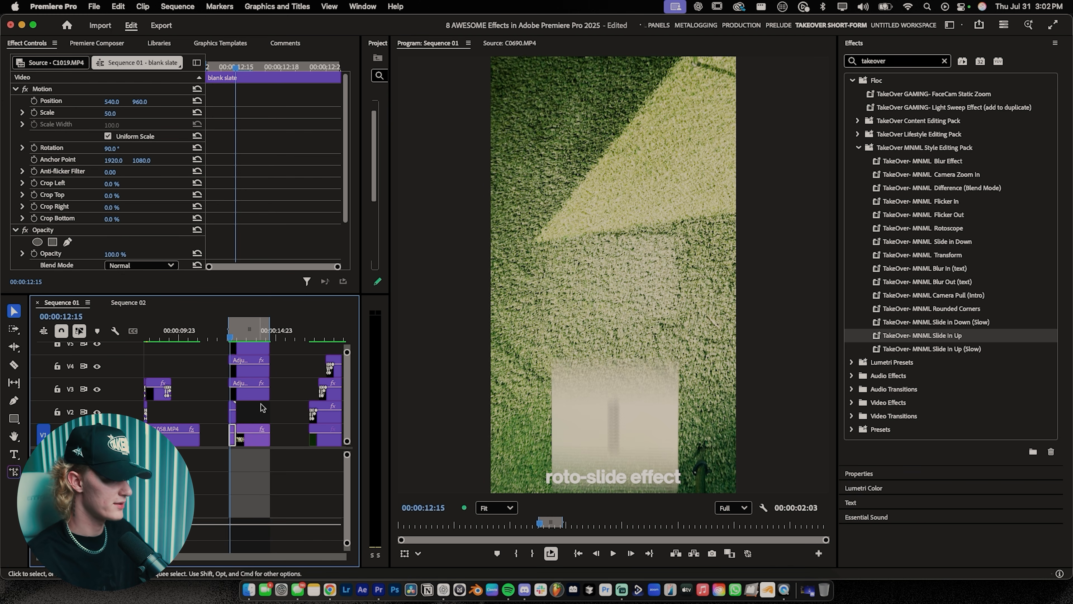
scroll(250, 370, "up", 2)
left_click(222, 418)
key("space")
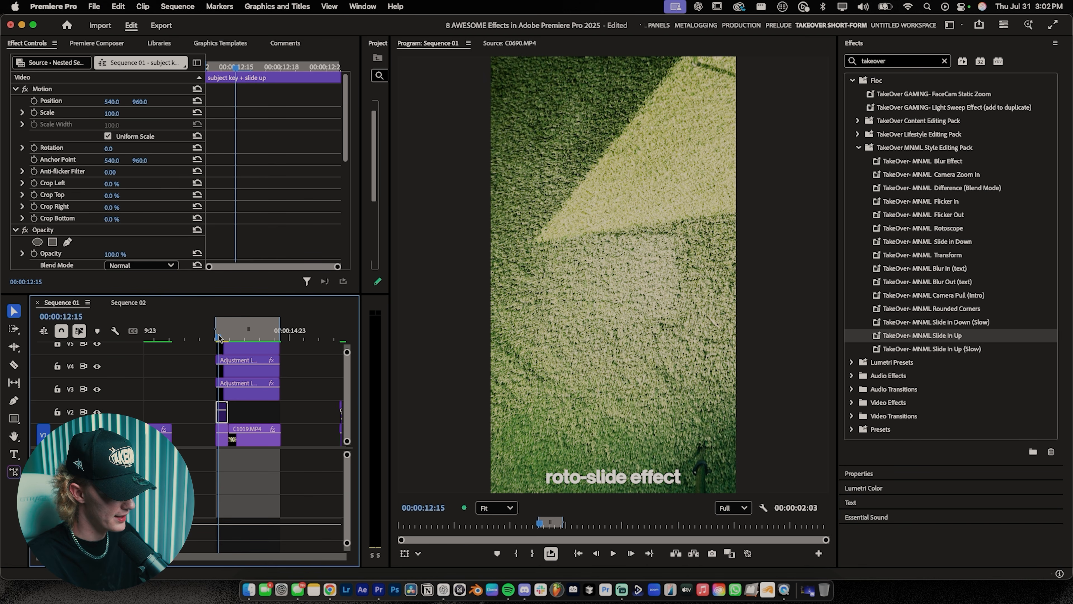
key("space")
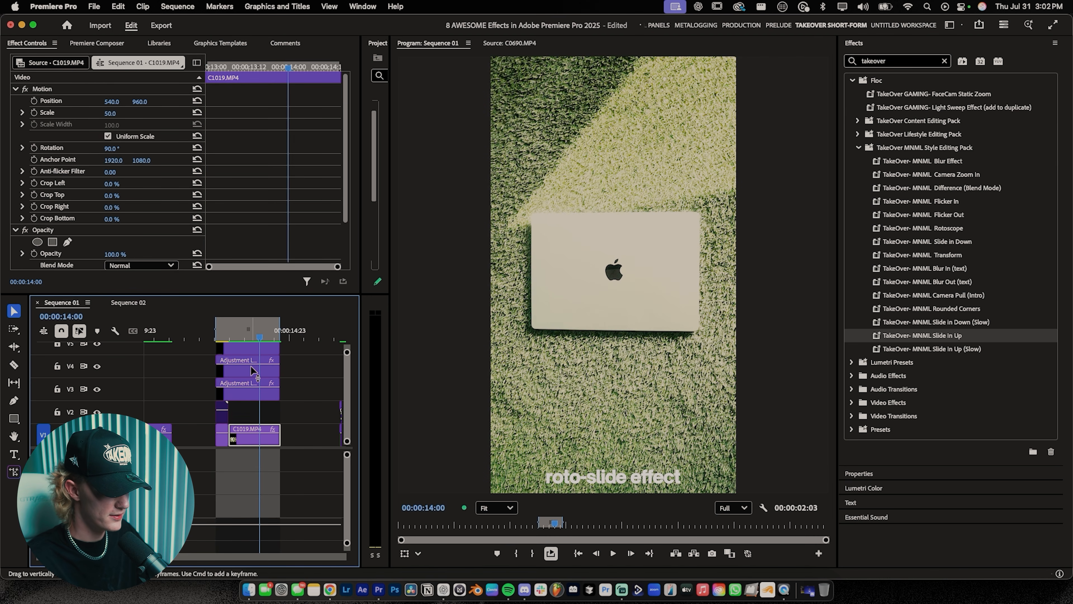
left_click(223, 337)
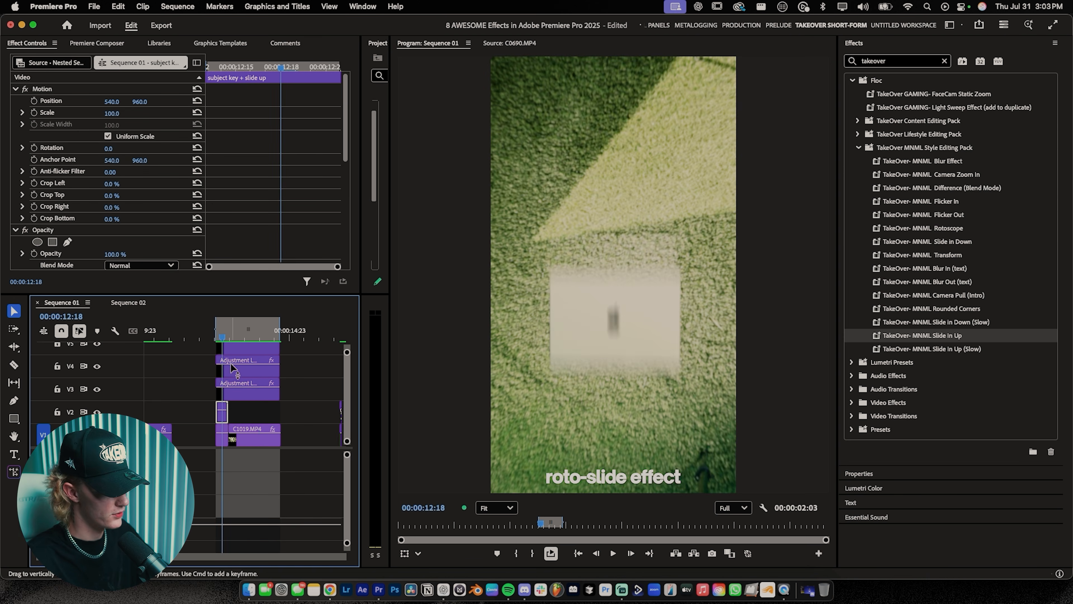
key("space")
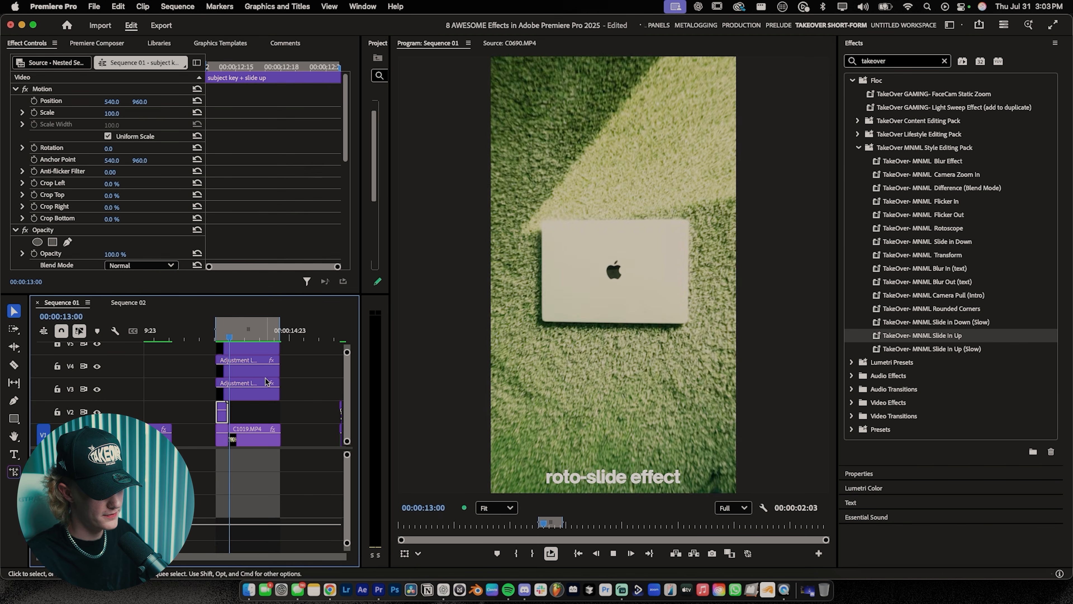
Remove the "subject key + slide up" nest from V2 at the start of the roto-slide section, 00:00:12:13
left_click(222, 337)
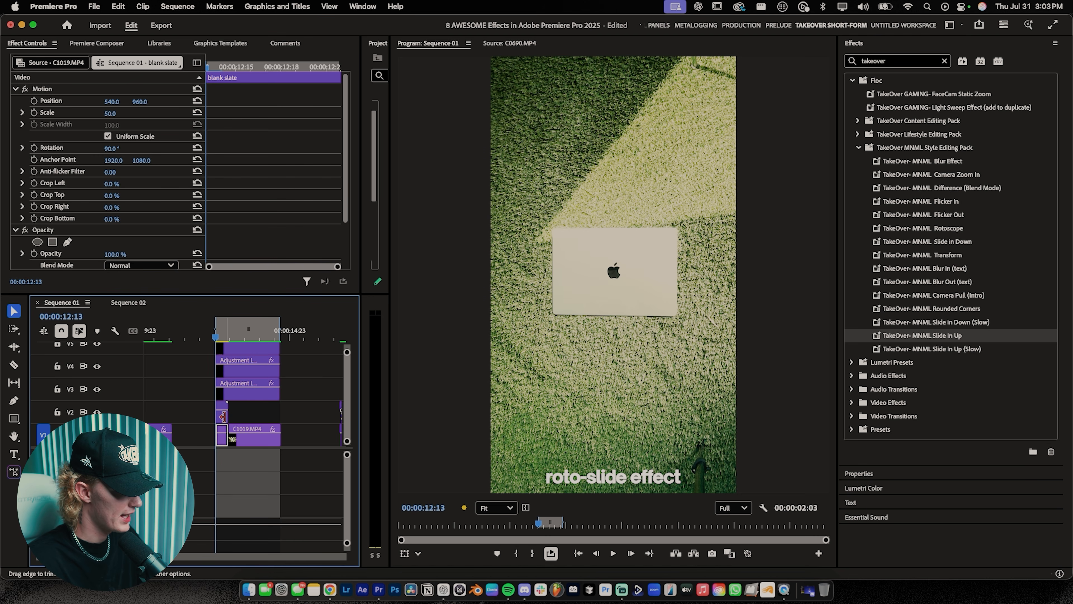
key("=")
left_click_drag(230, 418, 273, 417)
key("Delete")
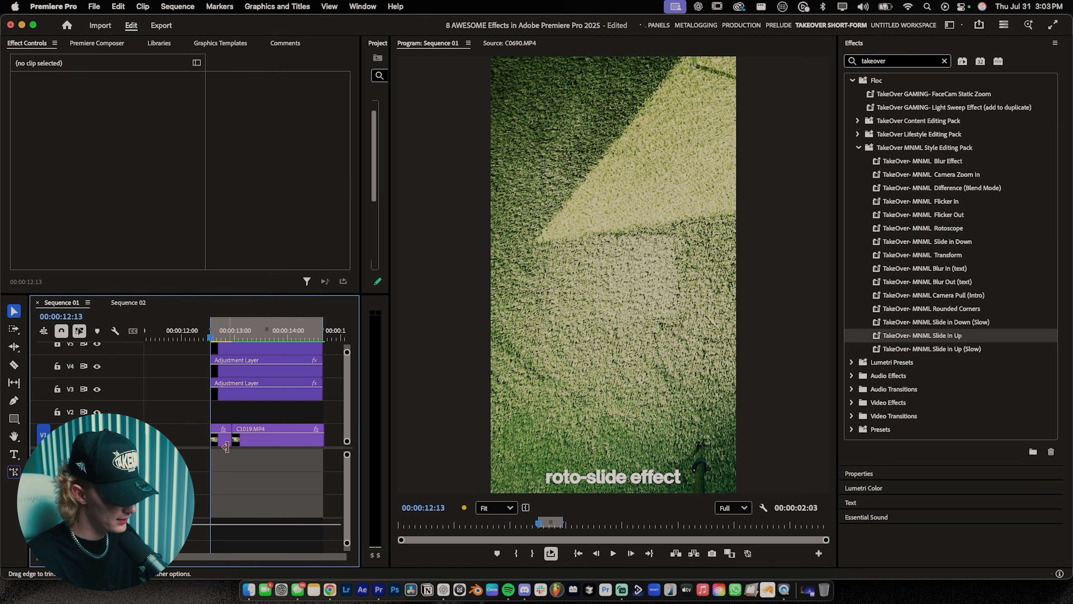
Split the C1019.MP4 clip on V1 and place a short piece of it on V2, directly above the blank slate clip
key("space")
key("c")
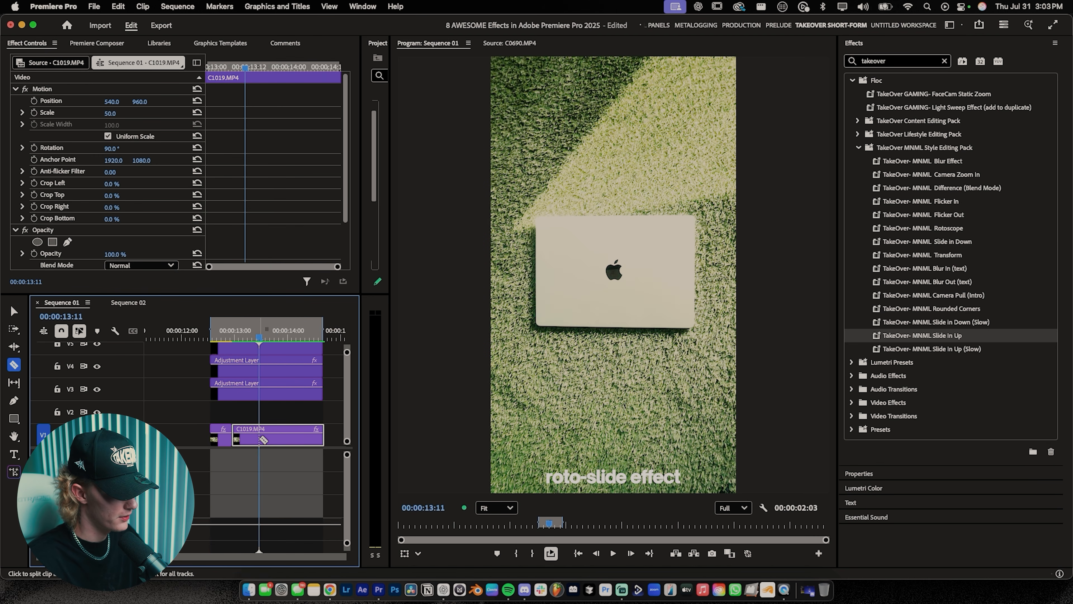
left_click(259, 438)
key("v")
left_click_drag(247, 442, 220, 419)
key("Delete")
Replay the roto-slide section from its start with the short C1019.MP4 clip stacked on V2
left_click_drag(219, 333, 212, 333)
key("space")
key("c")
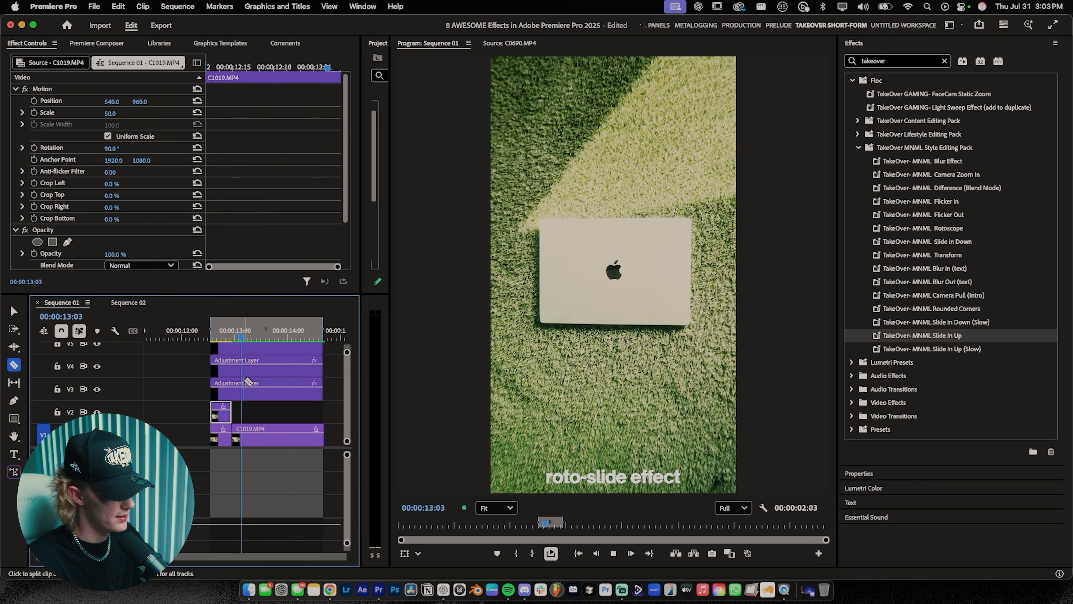
key("v")
Find the Keyper video effect and apply it to the short C1019.MP4 clip on V2
left_click(225, 404)
key("space")
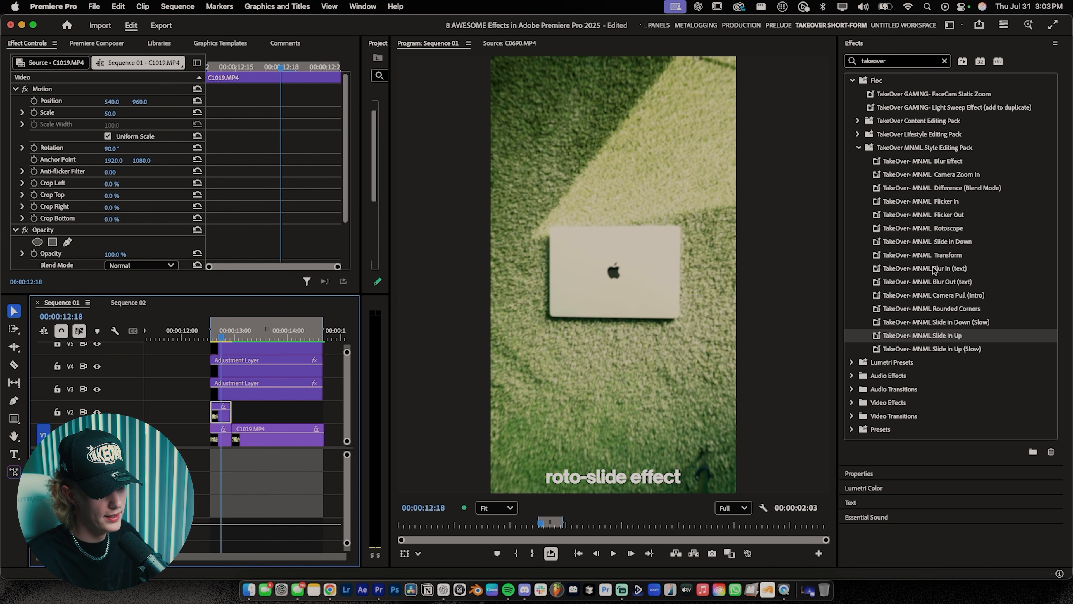
double_click(903, 63)
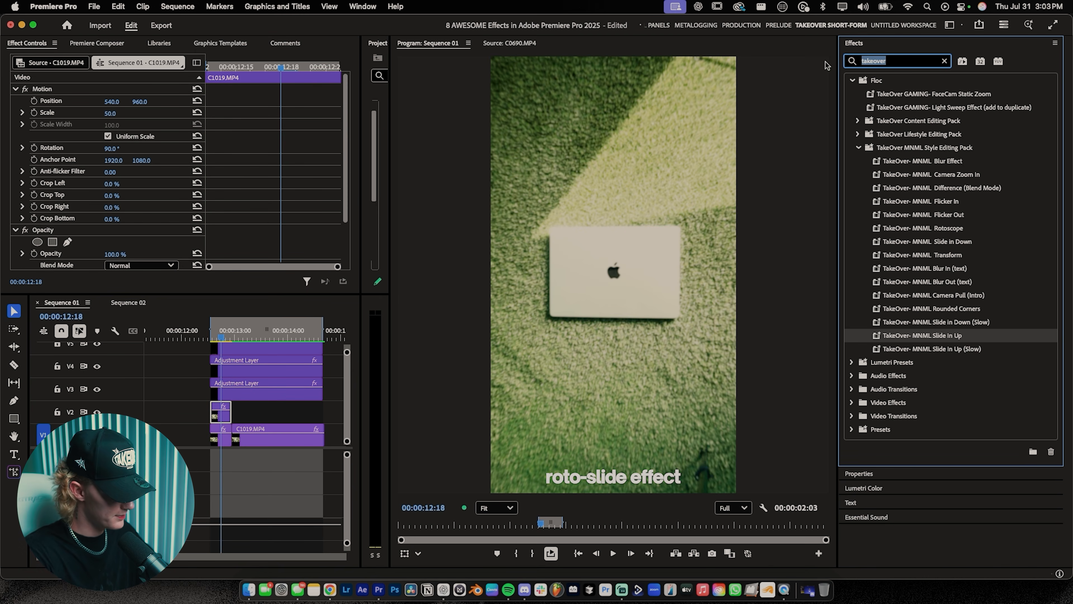
type("keyper")
left_click(897, 162)
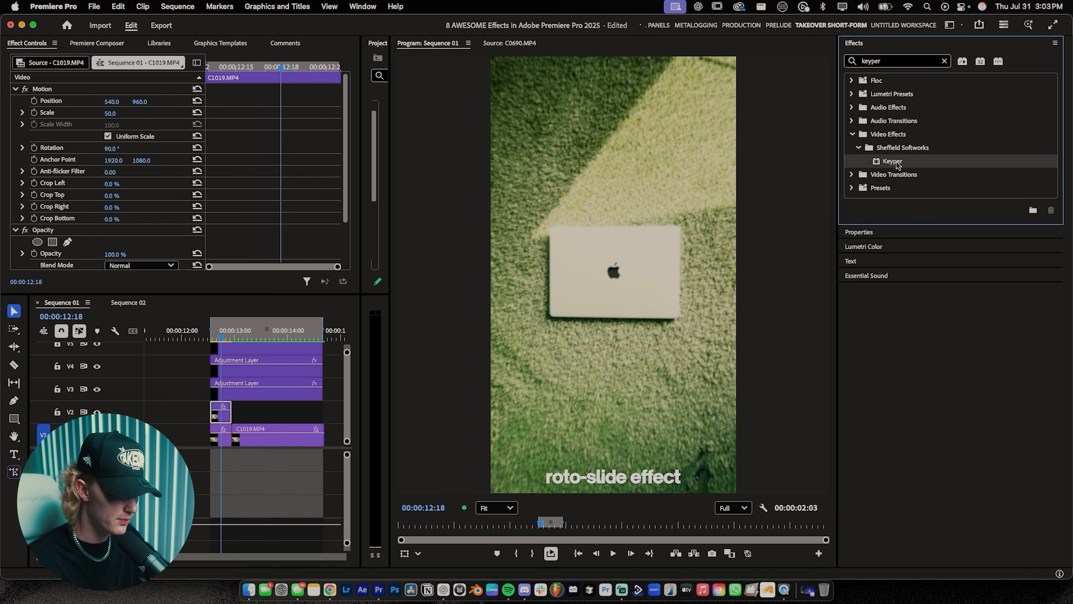
left_click_drag(220, 418, 220, 416)
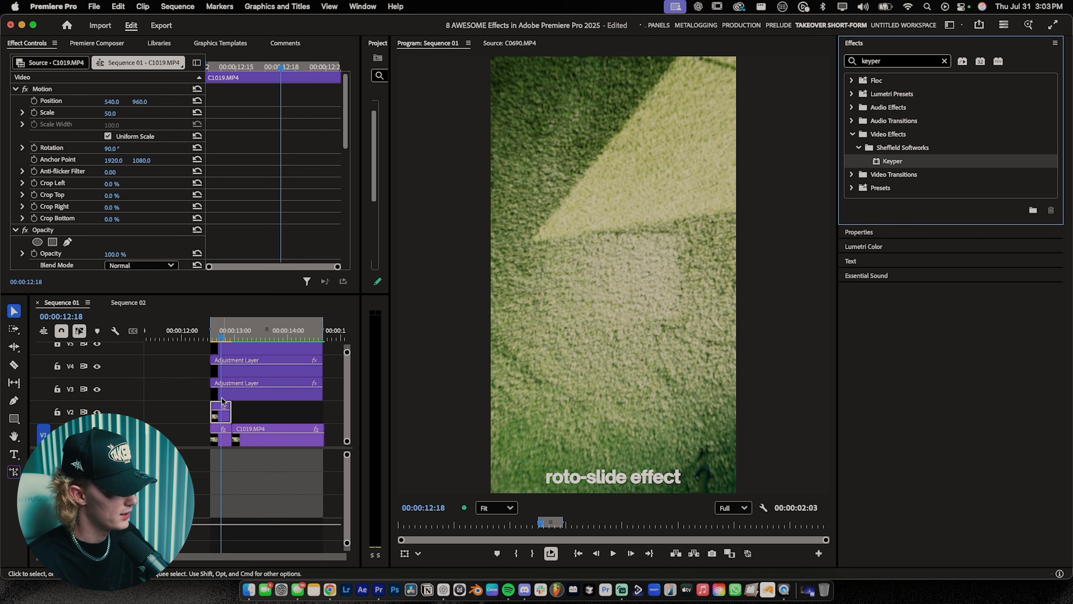
Set Keyper's Detect option to Subject on the V2 clip
scroll(247, 209, "down", 5)
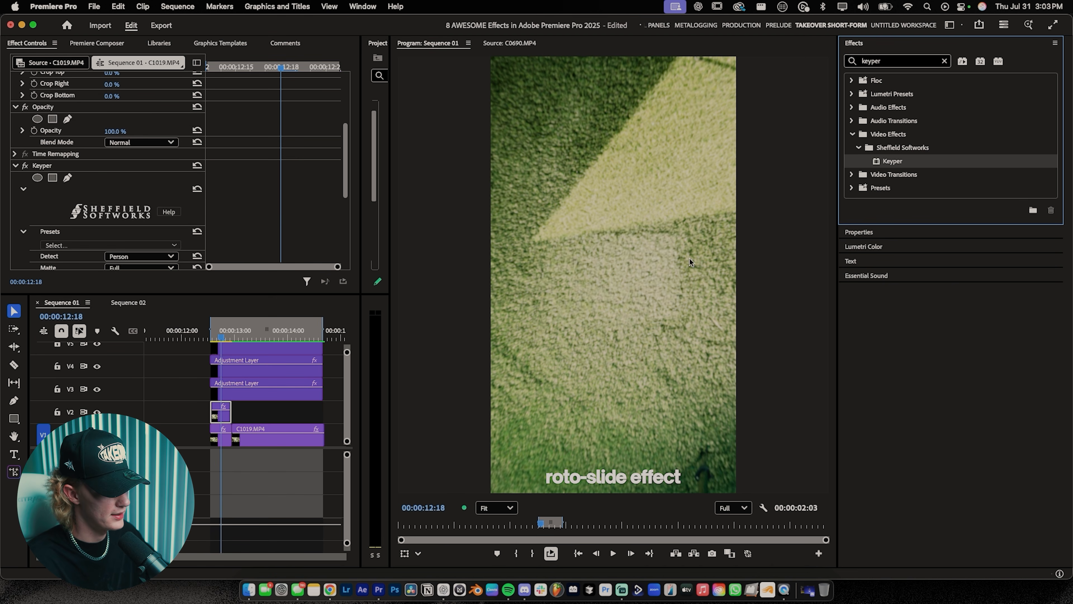
scroll(245, 214, "down", 3)
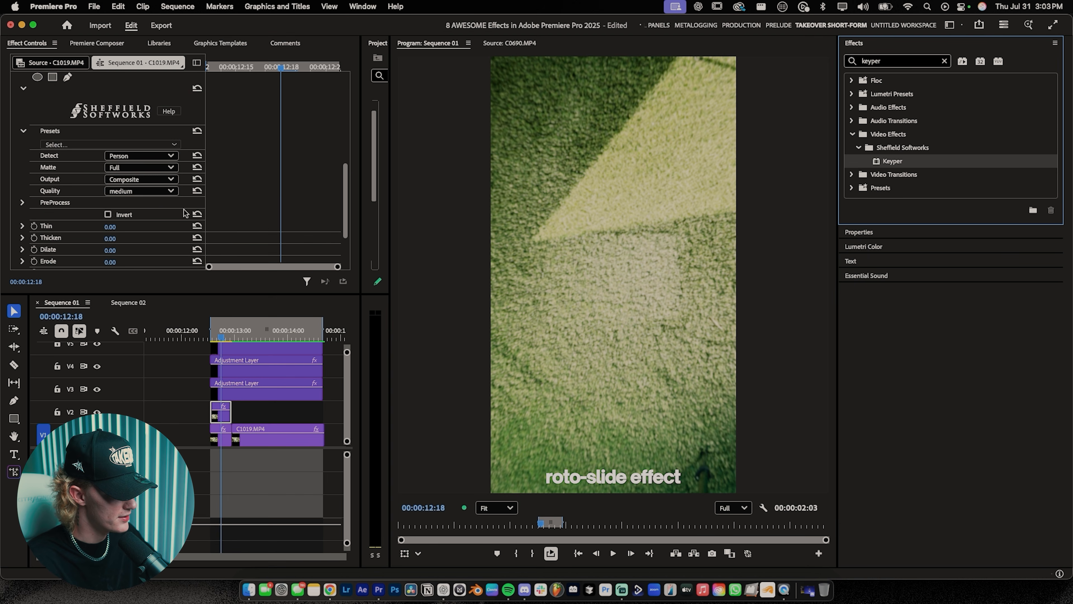
left_click(143, 157)
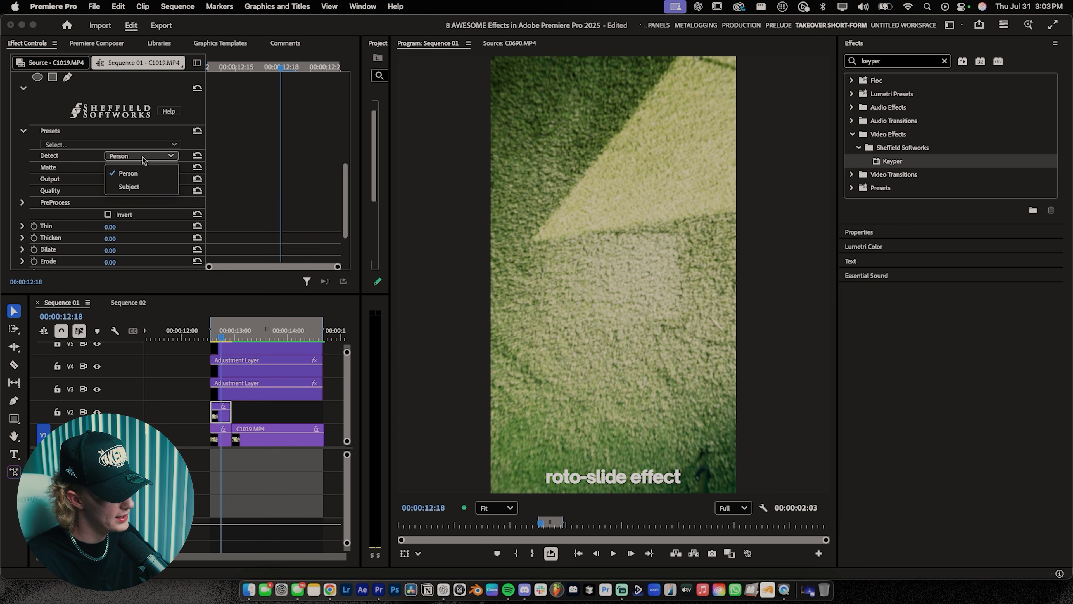
left_click(136, 190)
scroll(109, 225, "down", 1)
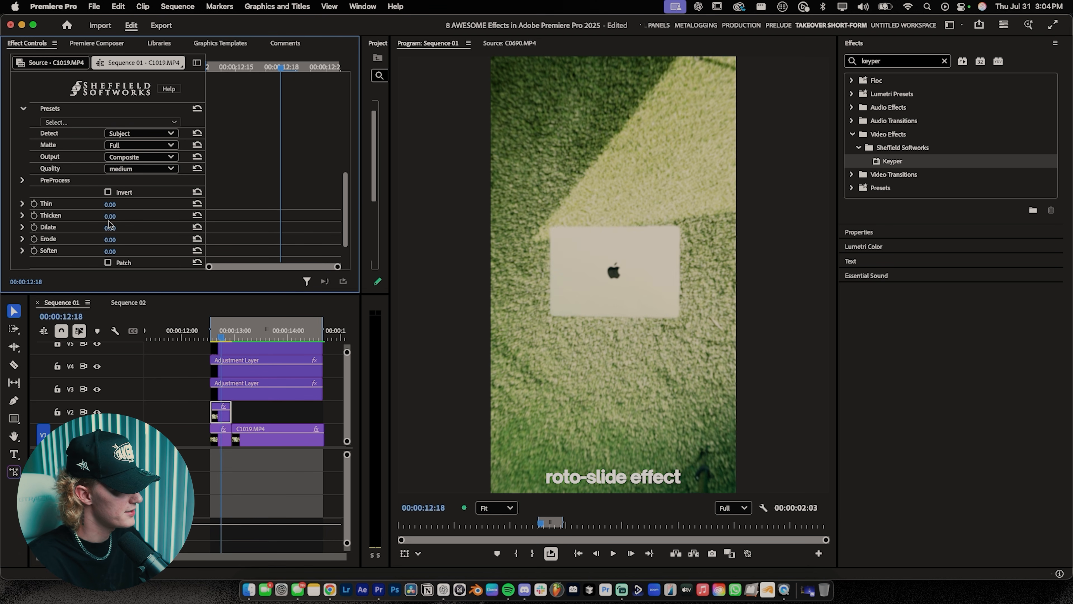
Play the keyed V2 clip over the blank slate clip from the section's start and examine the cut-out laptop
left_click(272, 416)
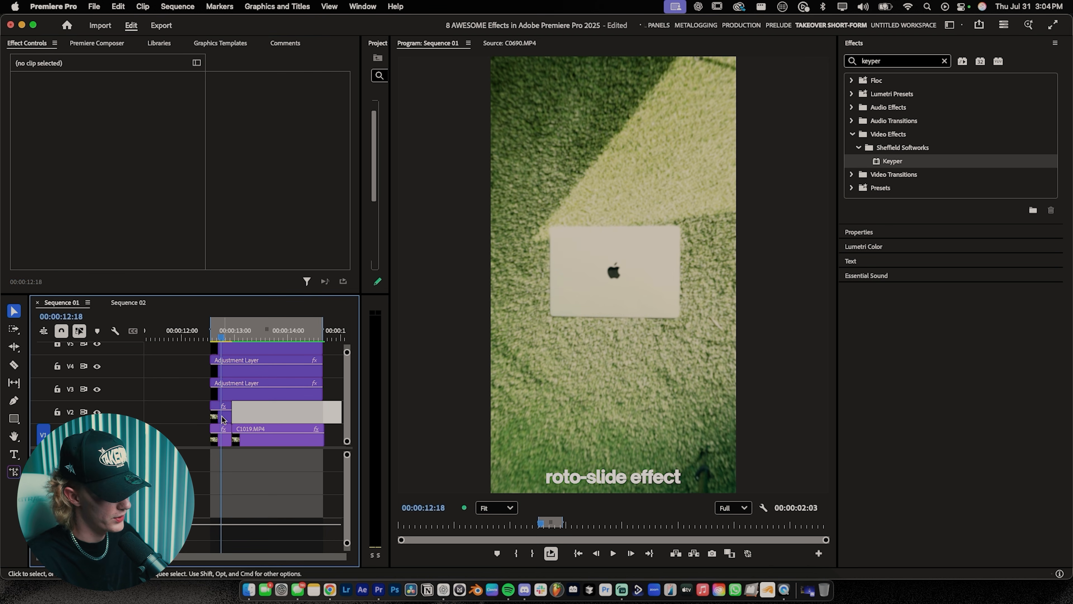
left_click_drag(223, 340, 210, 340)
key("c")
key("v")
key("space")
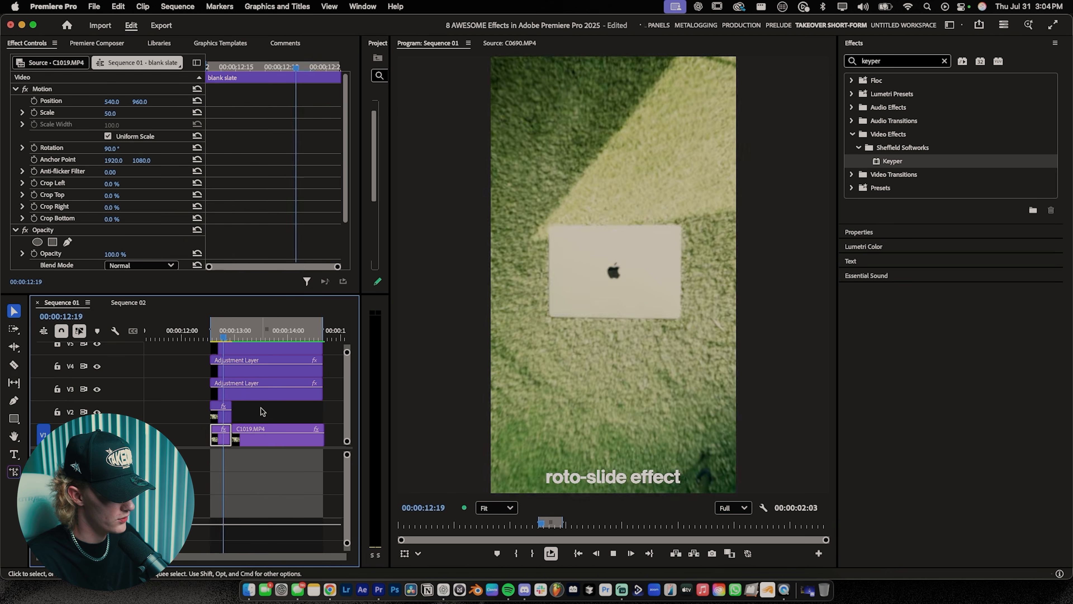
key("space")
left_click(226, 418)
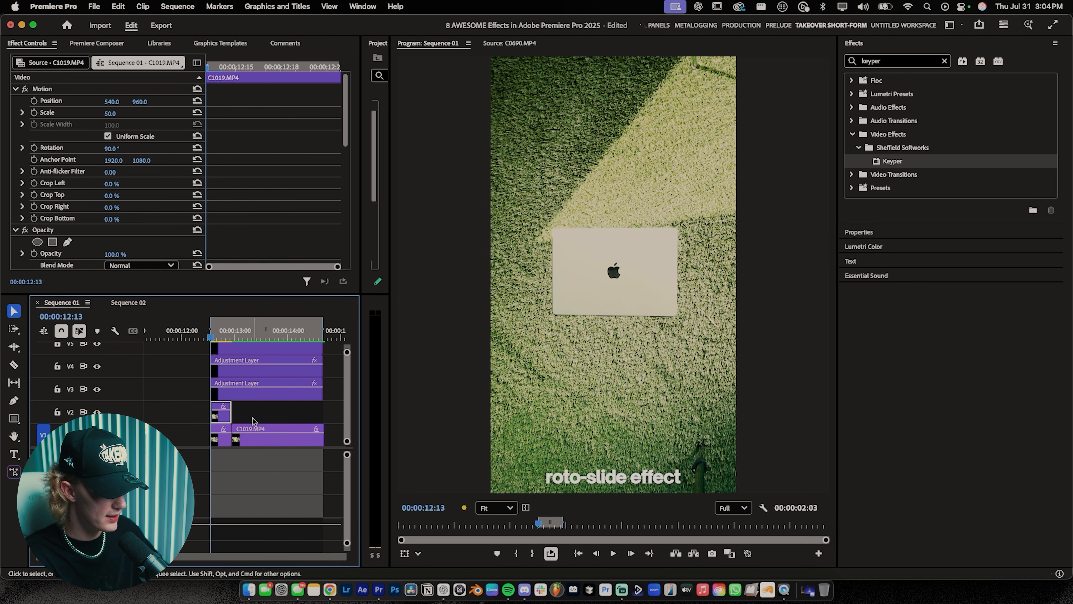
key("space")
Search the effects for the takeover presets and check the properties of "TakeOver- 2. Slide in Up" without changing them
left_click_drag(890, 61, 809, 59)
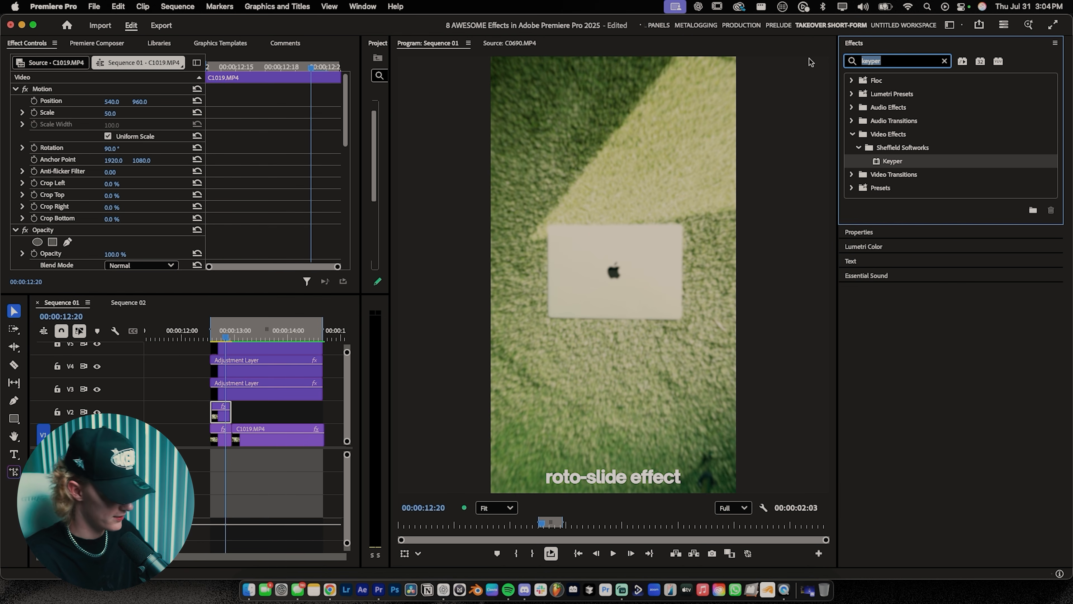
key("BackSpace")
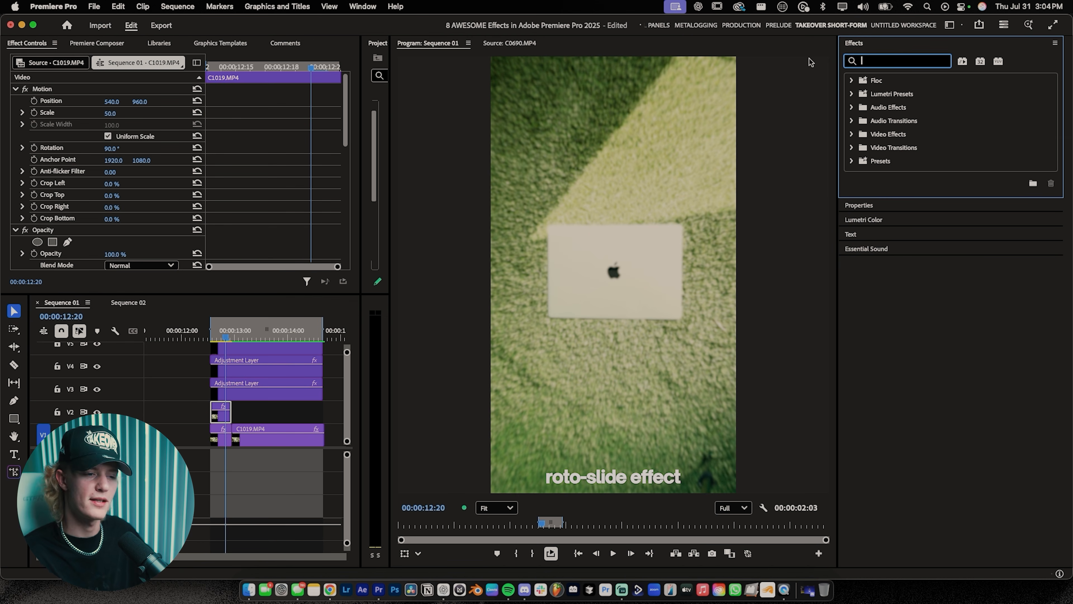
type("trans")
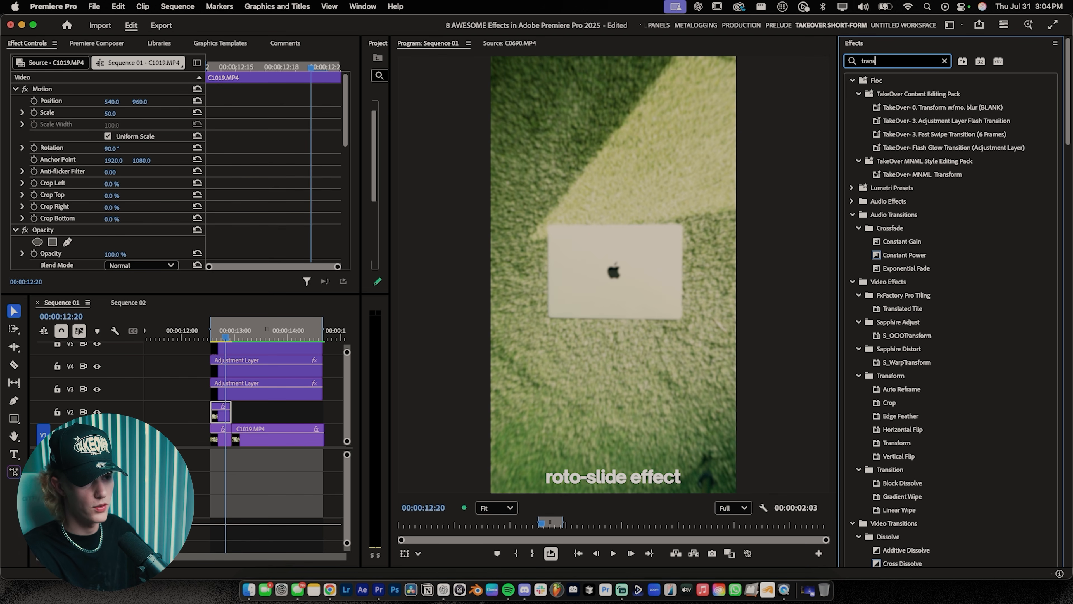
key("BackSpace")
key("BackSpace")
key("BackSpace")
type("akeover")
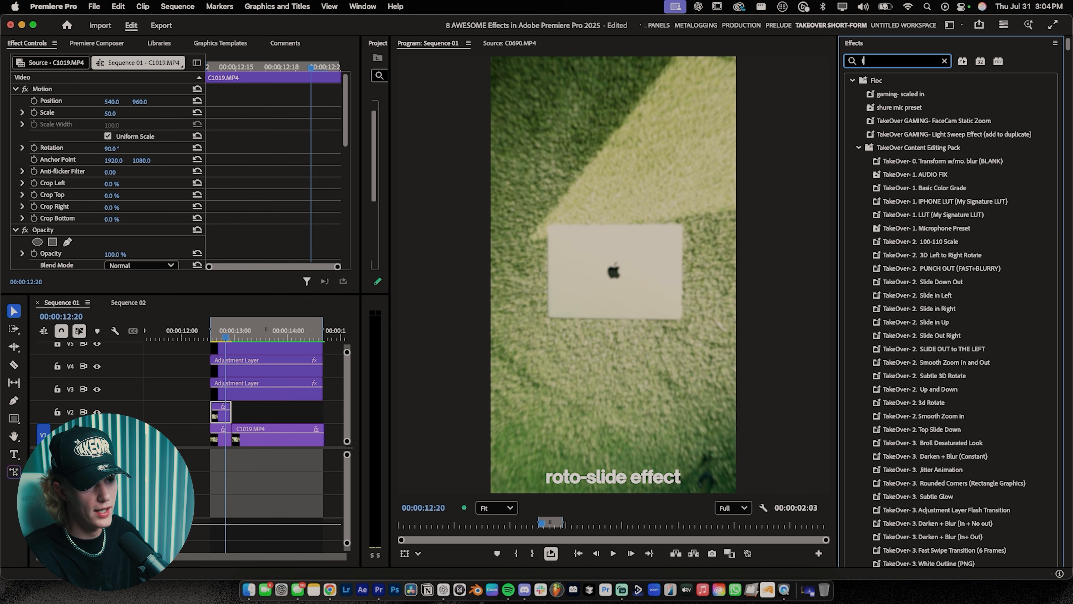
double_click(937, 296)
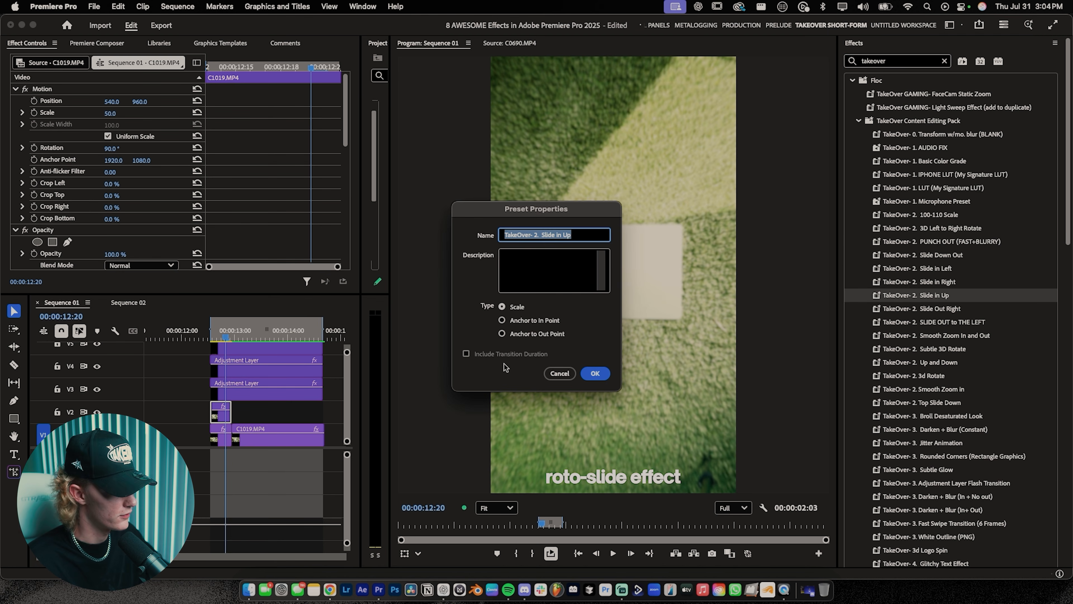
left_click(549, 370)
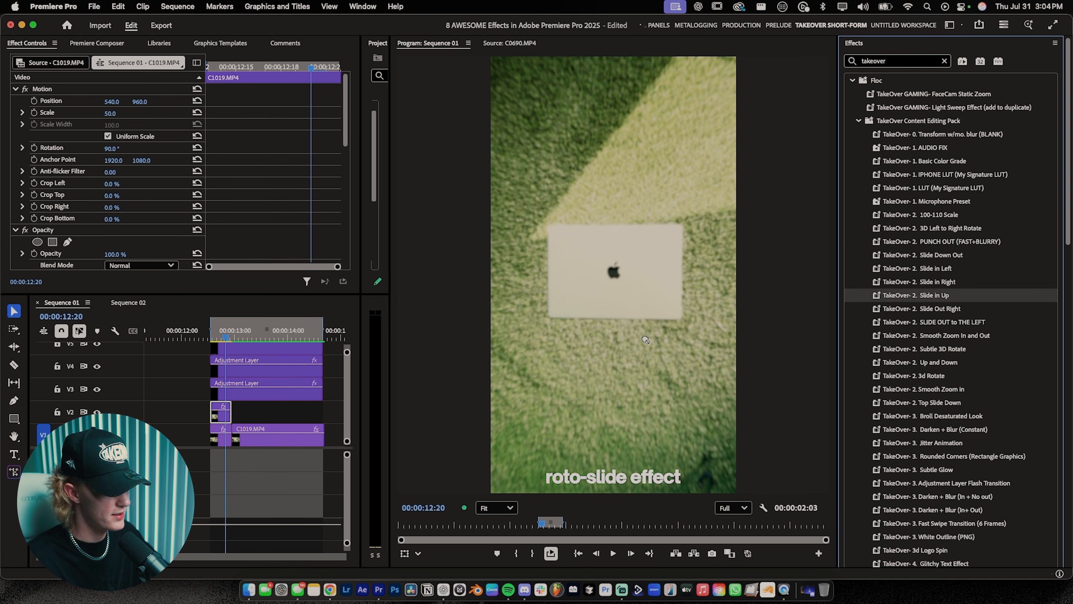
Nest the keyed C1019.MP4 clip on V2, keeping the default sequence name
left_click(211, 339)
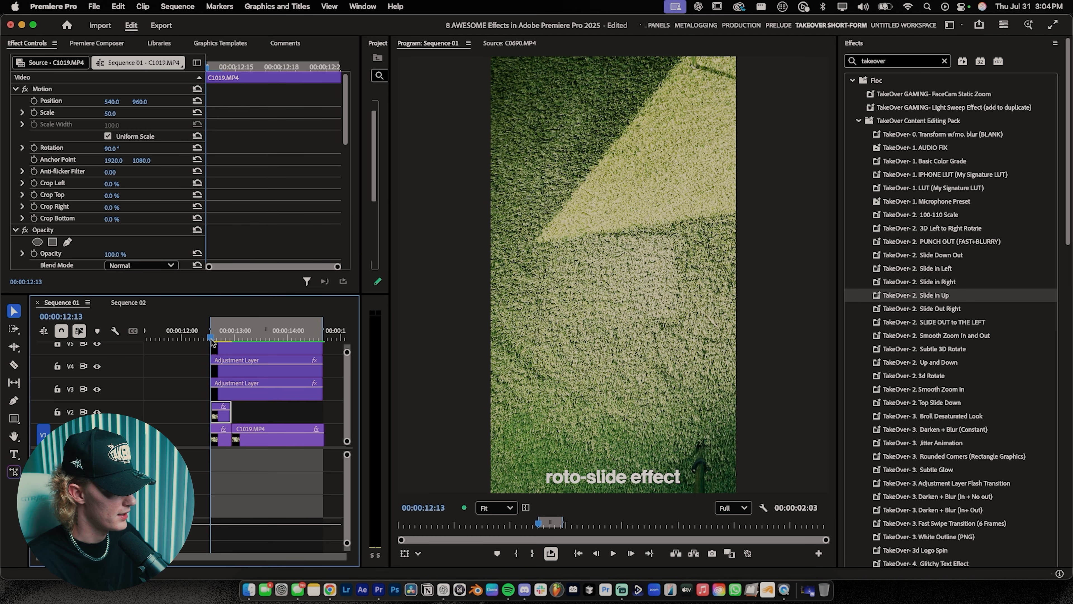
key("space")
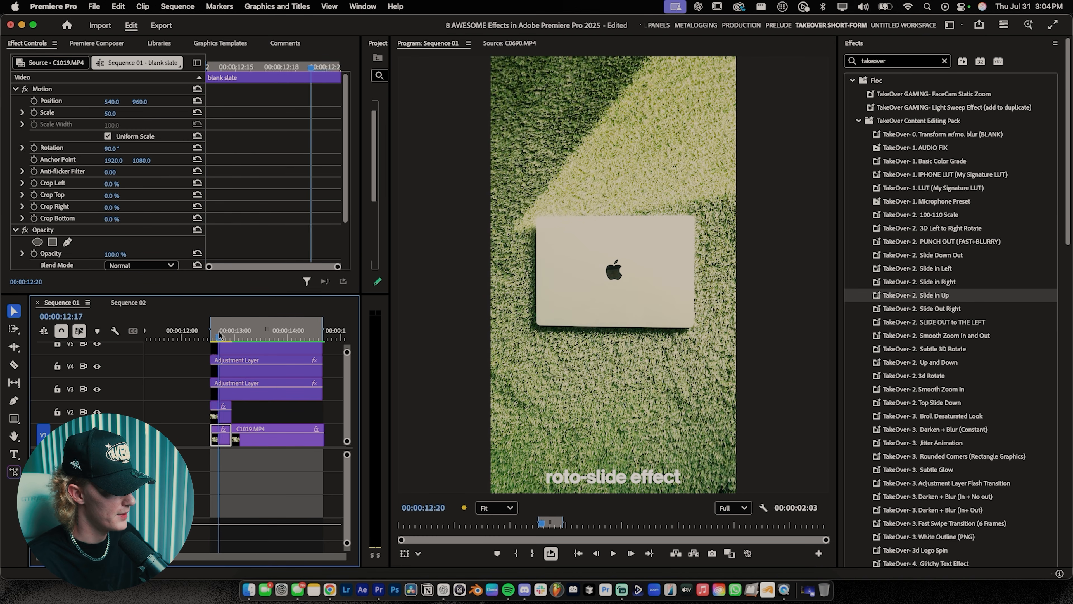
right_click(221, 417)
scroll(246, 458, "down", 10)
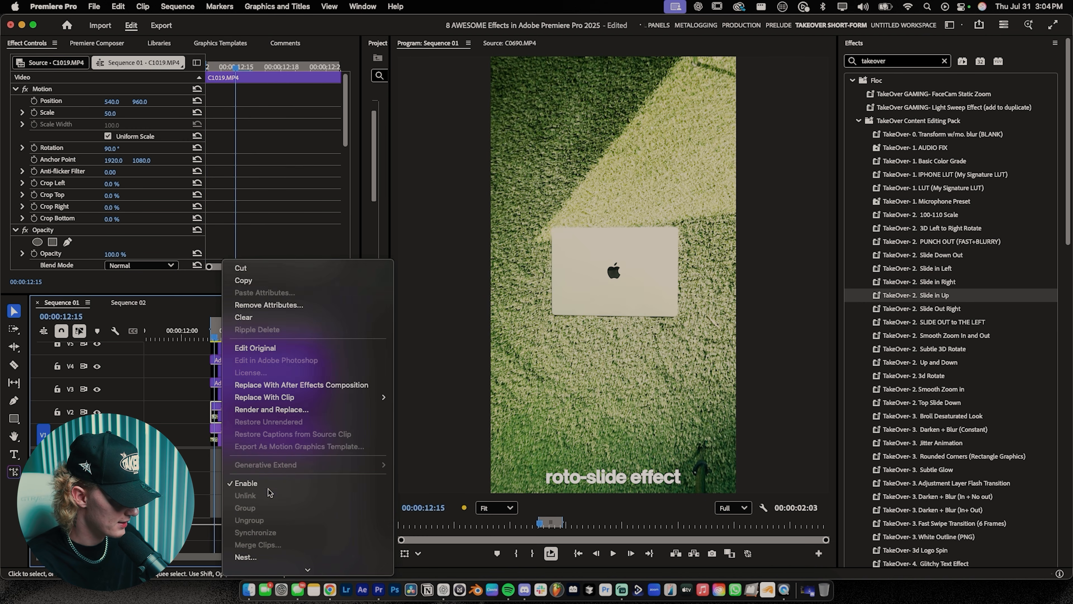
left_click(262, 337)
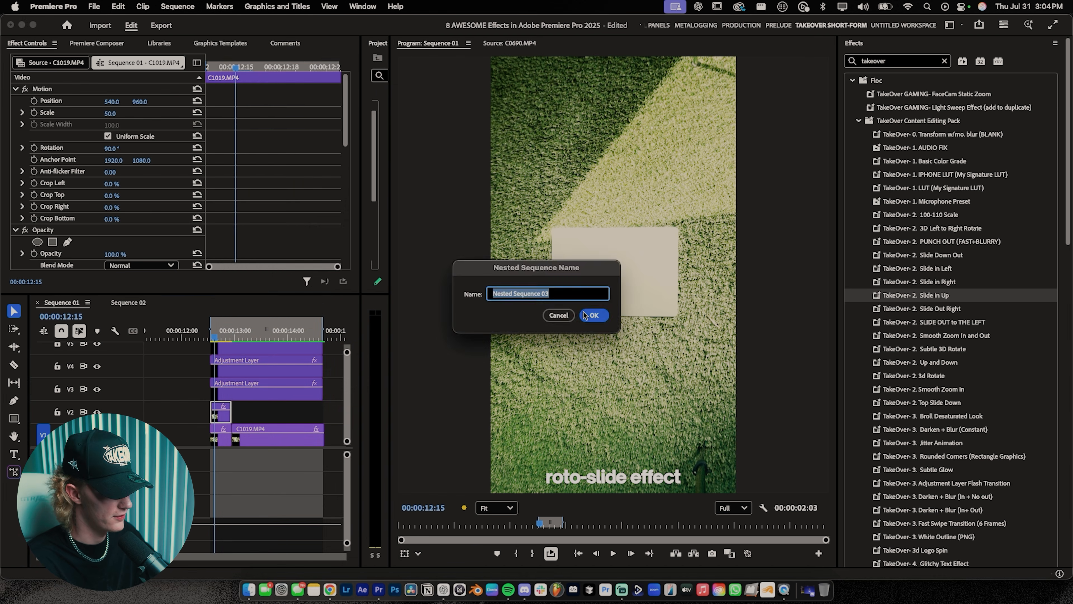
left_click(602, 317)
Apply the "TakeOver- 2. Slide in Up" preset to the nested clip on V2 and play the result from the start
left_click_drag(922, 303, 220, 412)
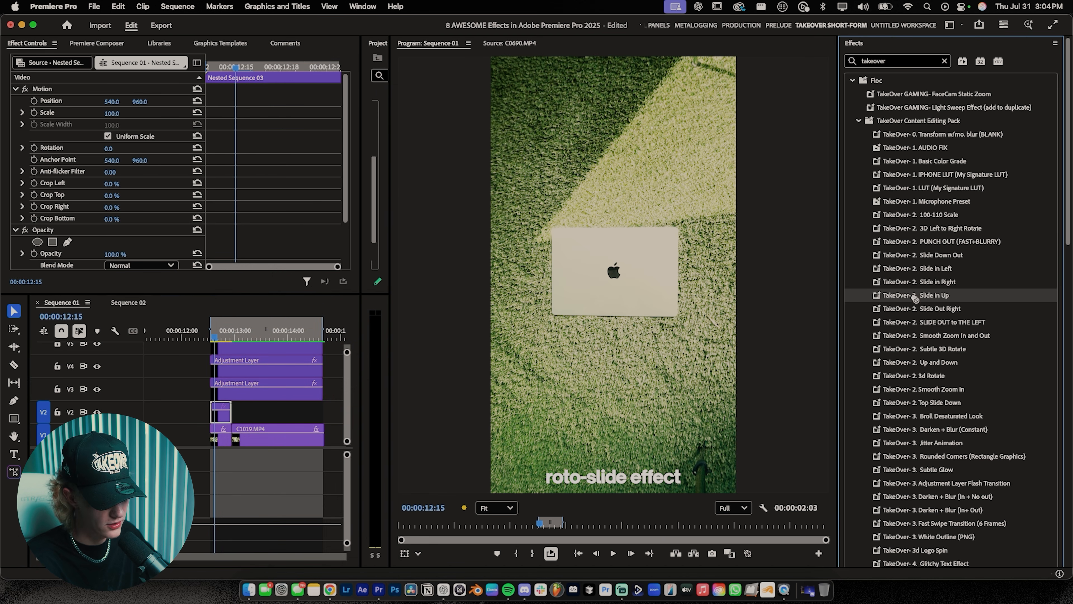
left_click(213, 334)
key("space")
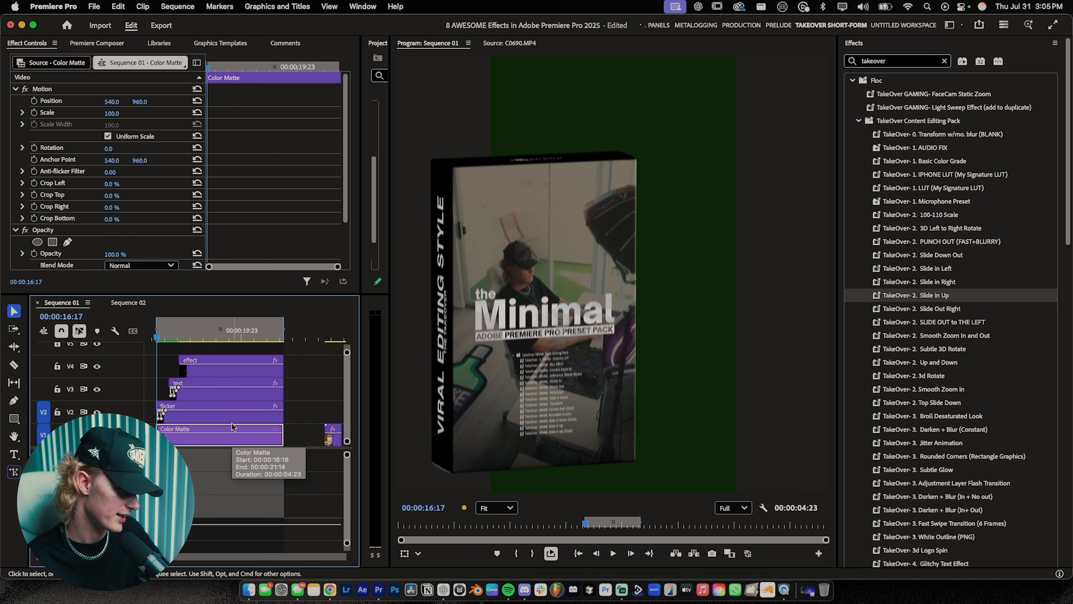
Play the flicker text effect example and look through the Show Clip Keyframes options of the "effect" clip on V4
key("space")
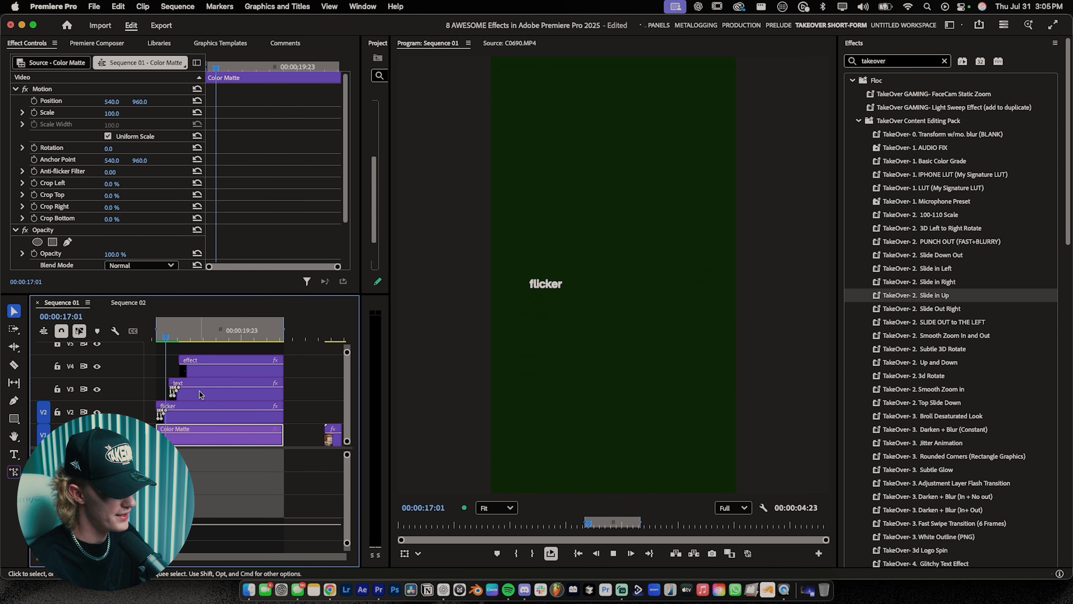
scroll(179, 382, "up", 1)
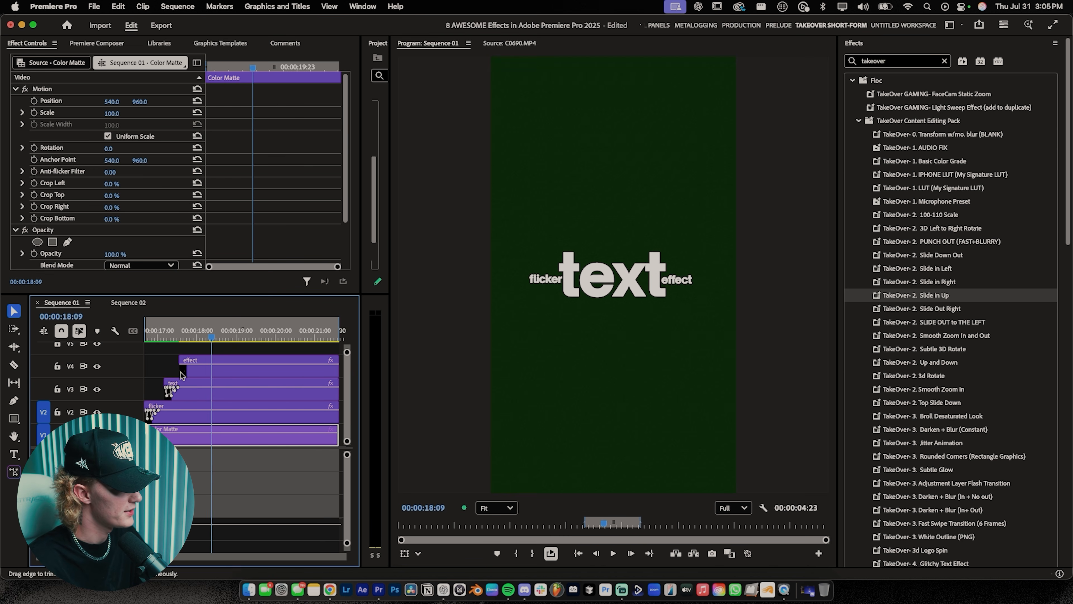
right_click(233, 373)
scroll(286, 465, "down", 5)
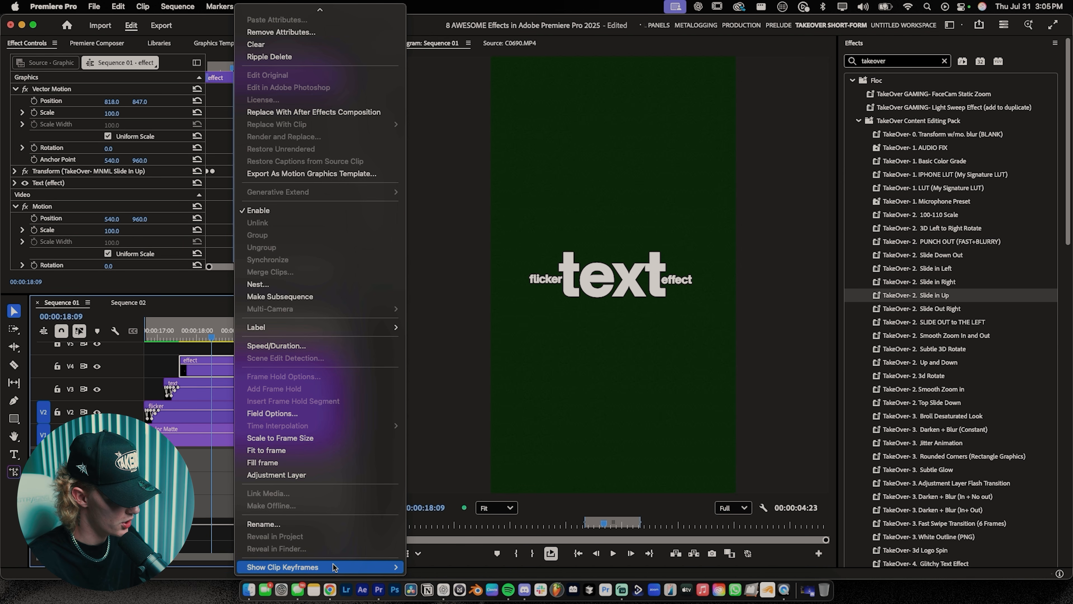
mouse_move(351, 566)
mouse_move(483, 512)
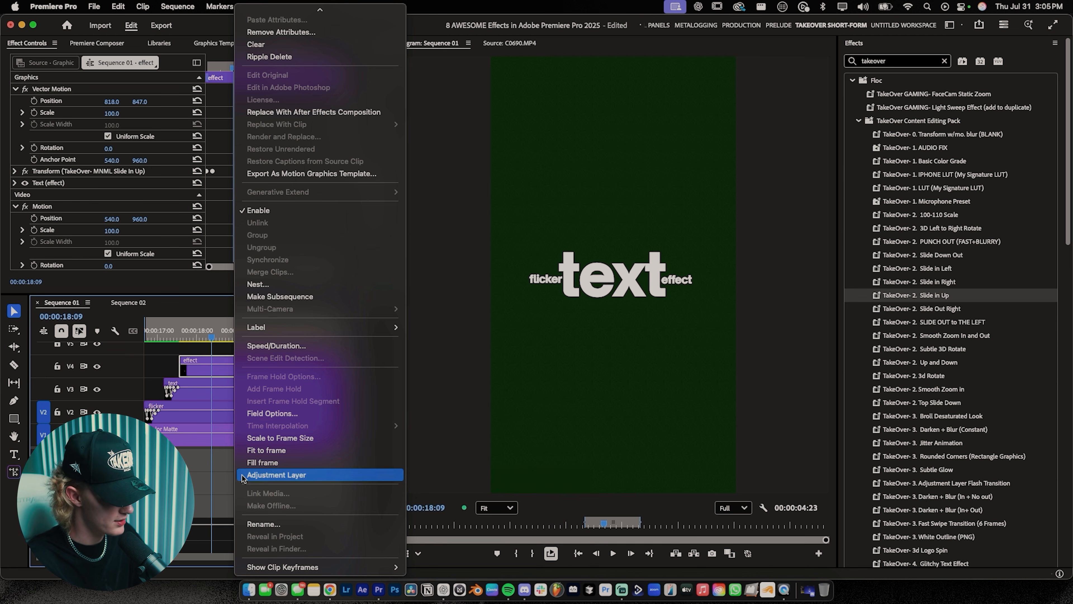
left_click(159, 382)
Increase the V4 track height and add a row of keyframes along the "effect" clip's opacity line with the Pen tool
left_click_drag(128, 378, 136, 355)
scroll(193, 365, "up", 2)
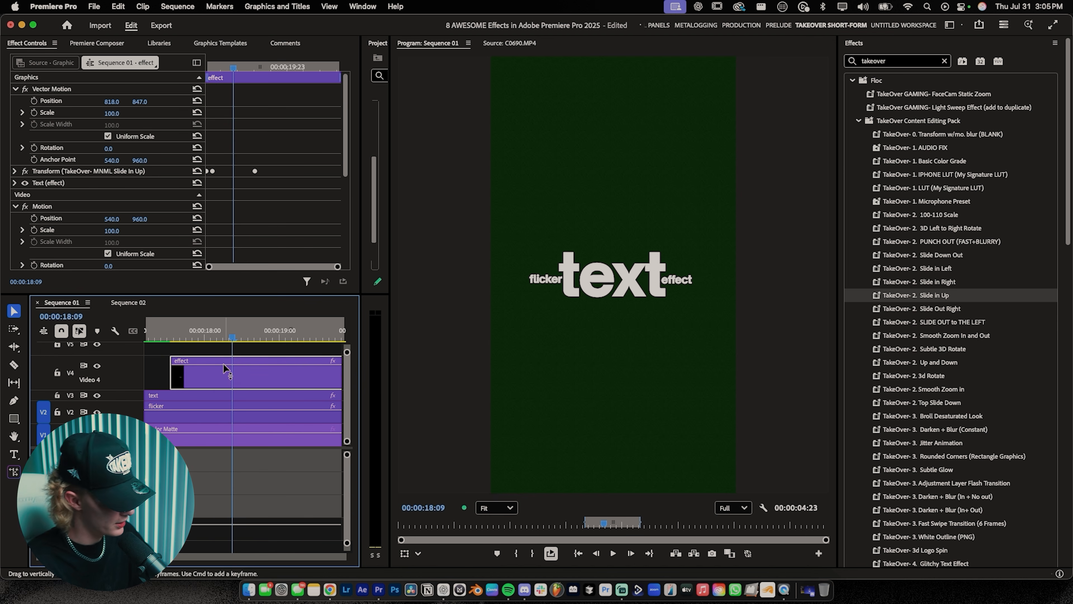
key("p")
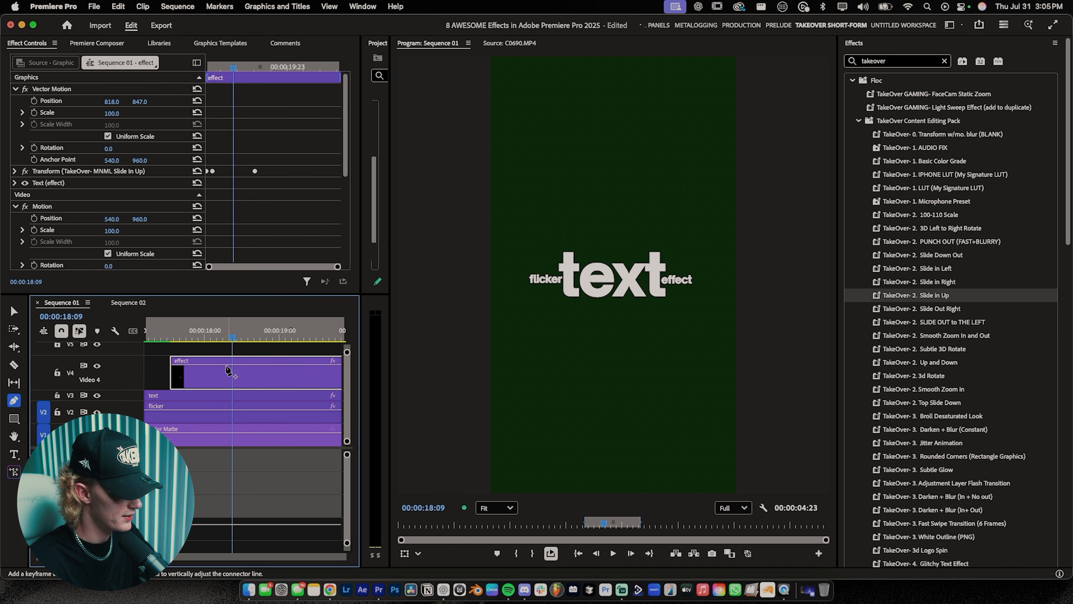
left_click(185, 365)
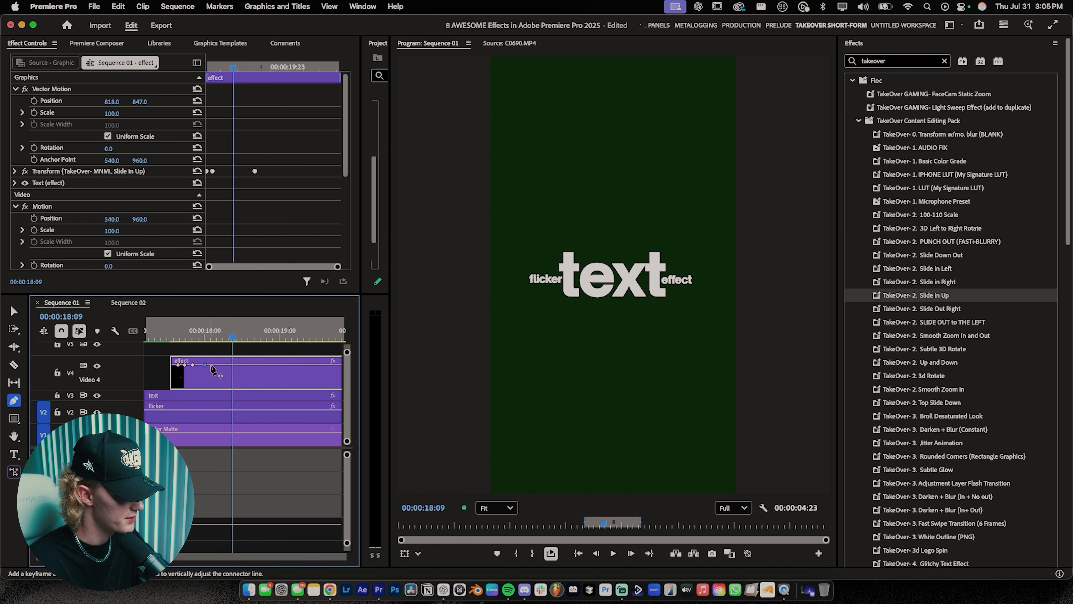
left_click(216, 365)
left_click(230, 365)
left_click(243, 365)
left_click(265, 364)
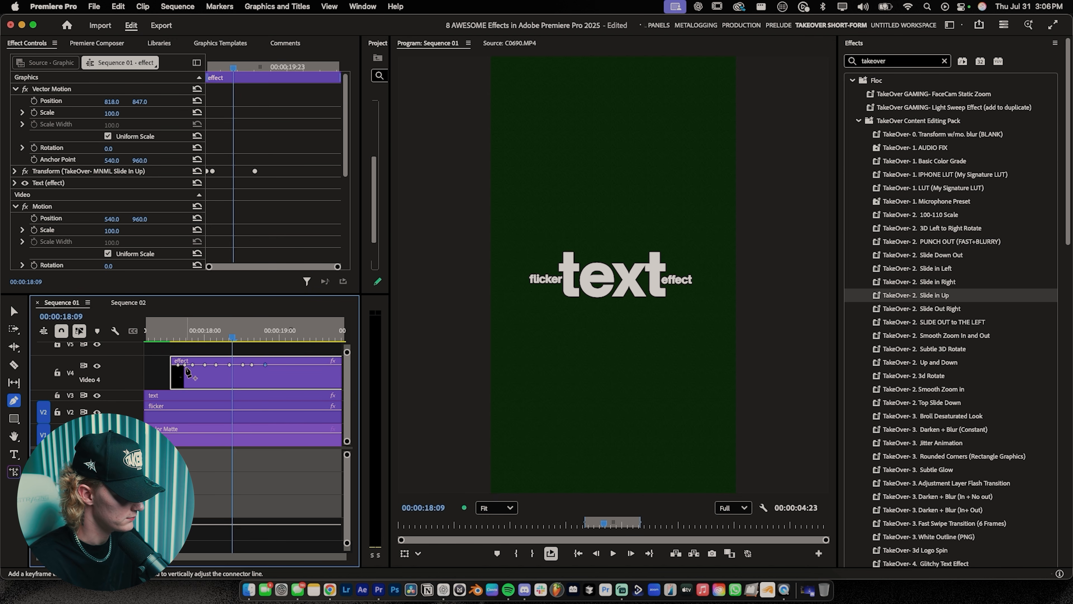
Lower alternate opacity keyframes at the start of the "effect" clip on V4 into a zigzag and play the result
left_click_drag(184, 365, 224, 365)
scroll(224, 368, "right", 1)
scroll(231, 366, "down", 1)
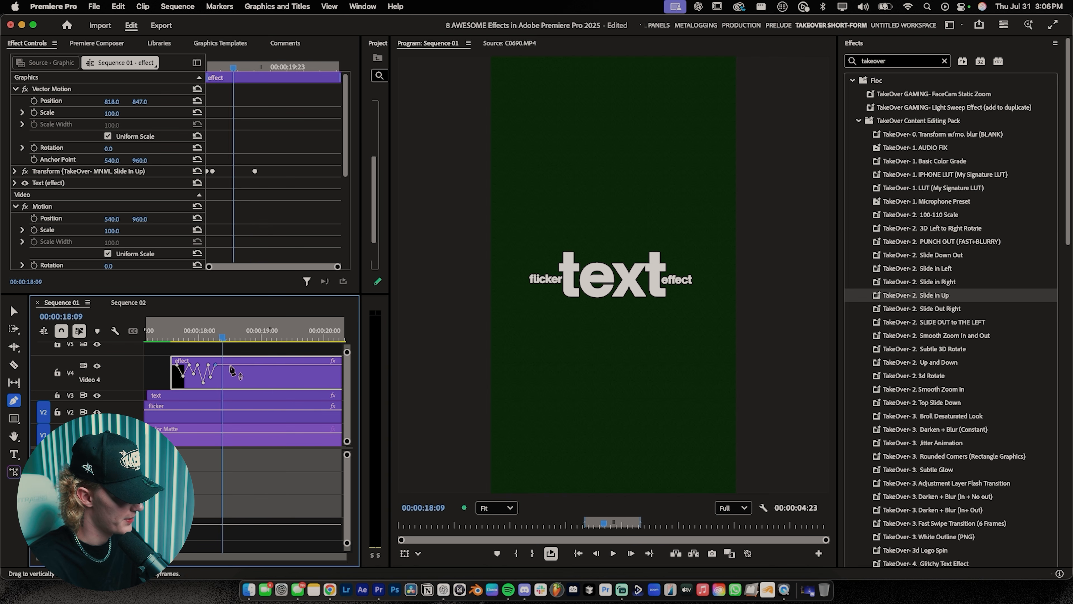
left_click(173, 338)
scroll(181, 350, "down", 2)
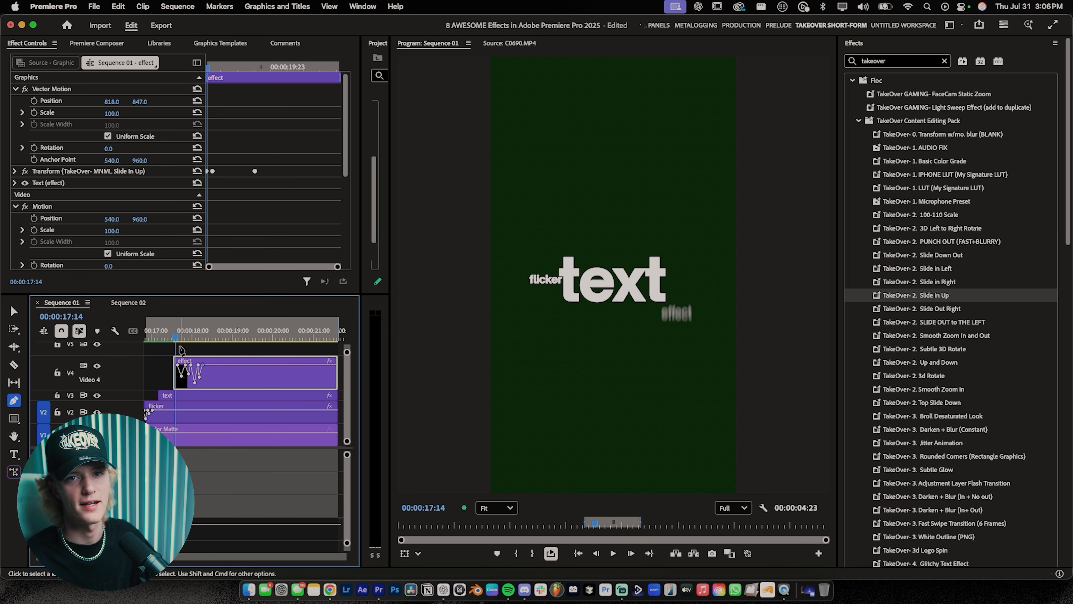
left_click(167, 338)
key("space")
key("space")
left_click(167, 331)
key("space")
scroll(226, 365, "down", 3)
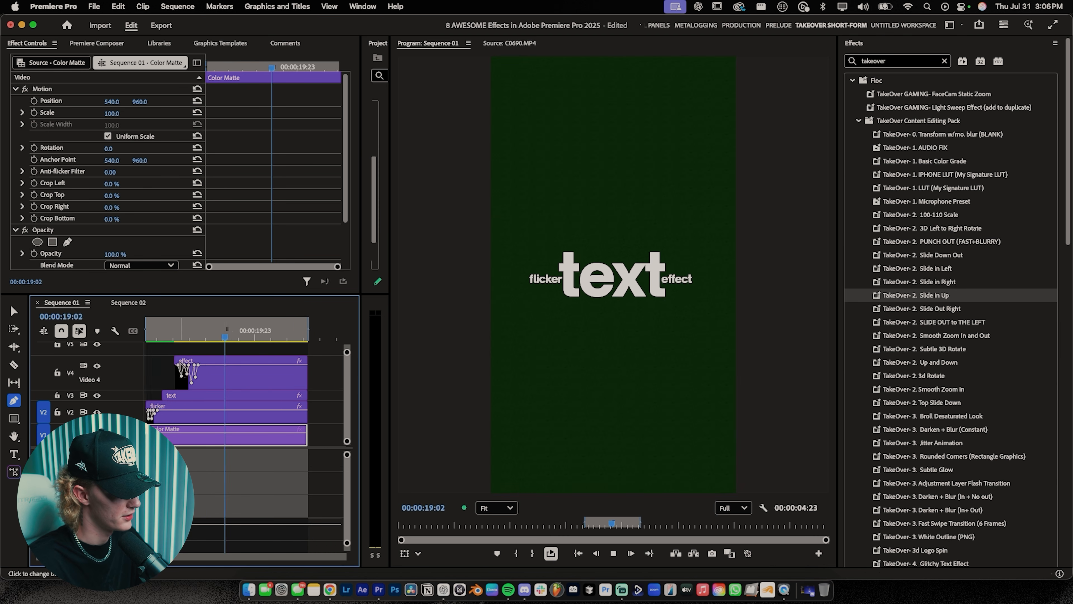
key("space")
Add a second zigzag of opacity keyframes midway through the "effect" clip on V4 and play it back
scroll(226, 365, "up", 3)
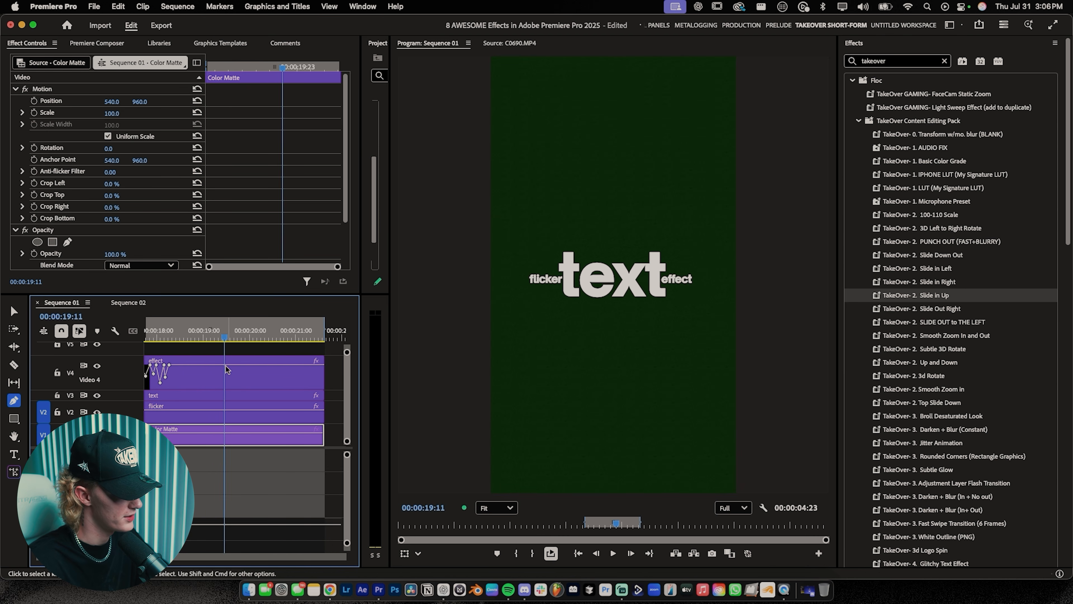
left_click(224, 365)
left_click(270, 365)
mouse_move(234, 365)
left_mouse_down()
mouse_move(229, 377)
mouse_move(233, 365)
left_mouse_up()
mouse_move(251, 365)
left_mouse_down()
mouse_move(237, 373)
mouse_move(244, 365)
mouse_move(246, 385)
mouse_move(249, 364)
left_mouse_up()
left_click(205, 338)
key("space")
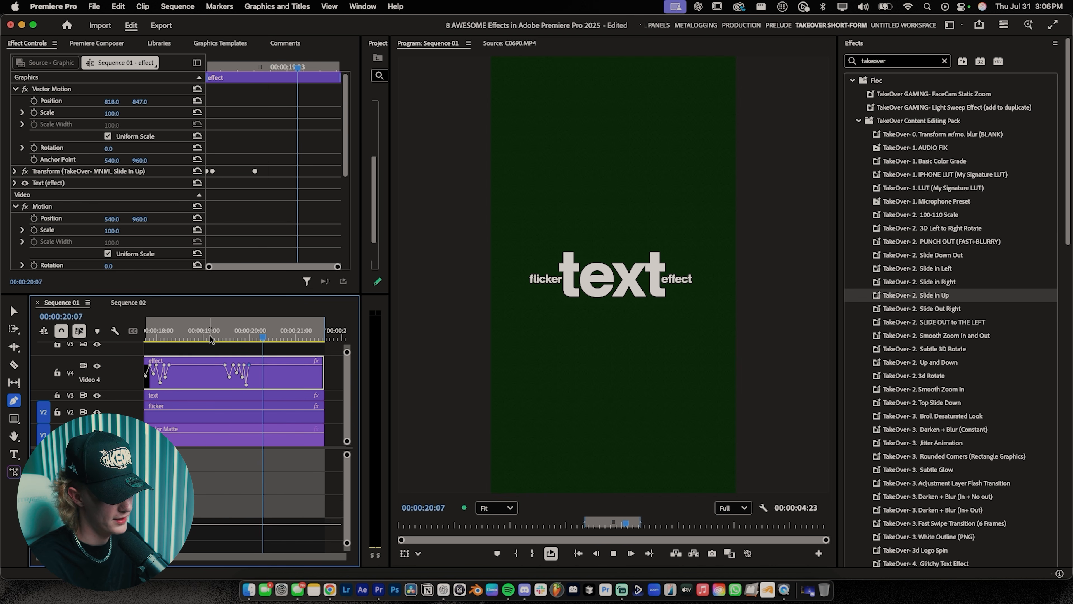
left_click(215, 339)
key("space")
Lower one of the mid-clip opacity keyframes further and replay that part of the "effect" clip
left_click_drag(237, 373, 236, 385)
left_click(202, 338)
key("space")
key("space")
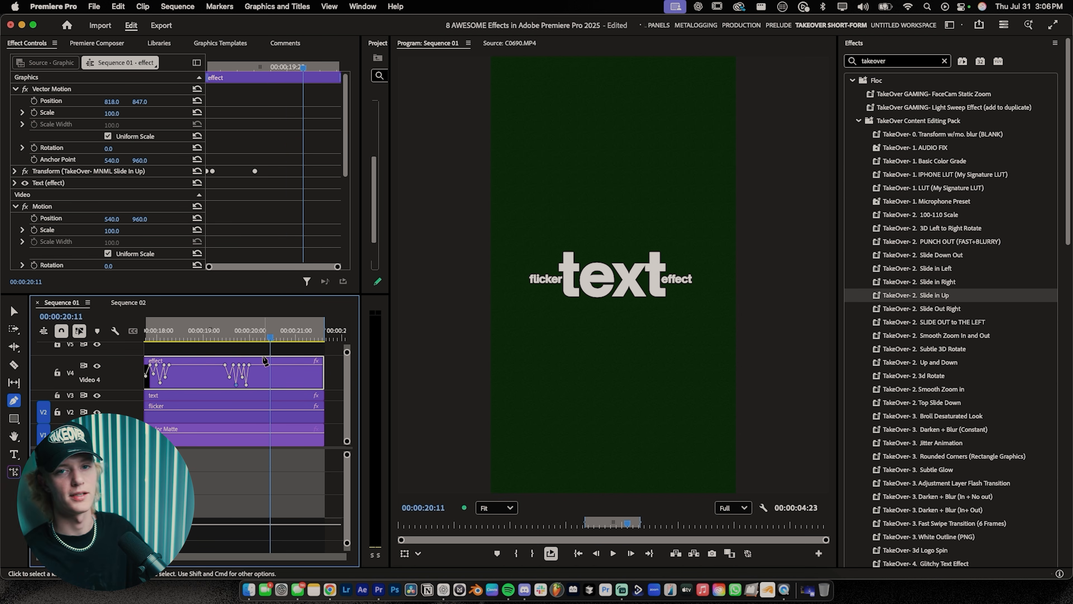
Apply the "TakeOver- MNML Flicker Out" preset to the "effect" clip on V4 and play the text animation
key("minus")
key("c")
key("v")
left_click(272, 379)
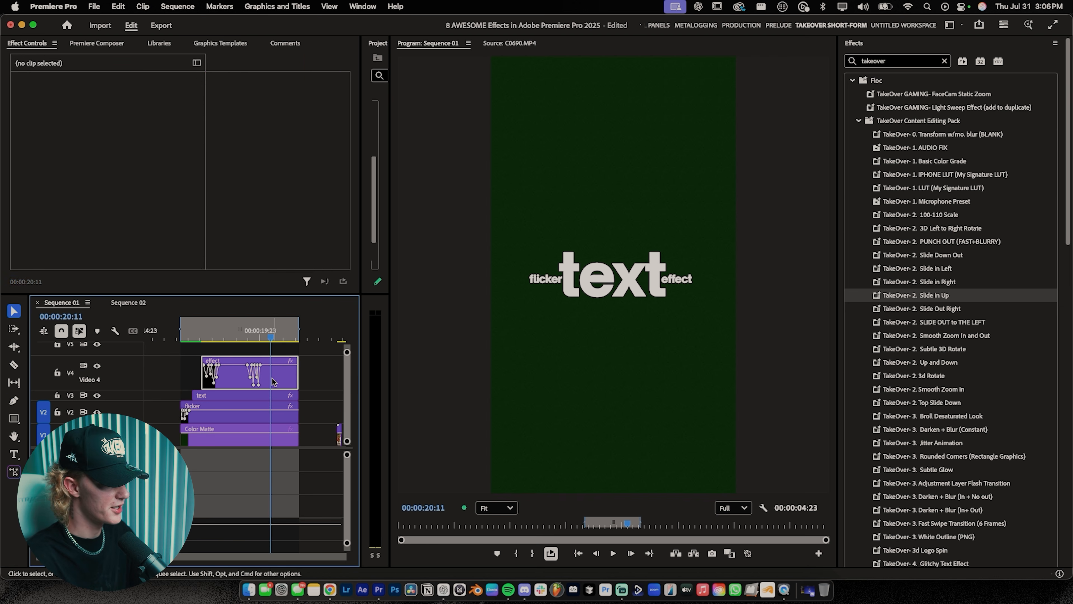
left_click(858, 121)
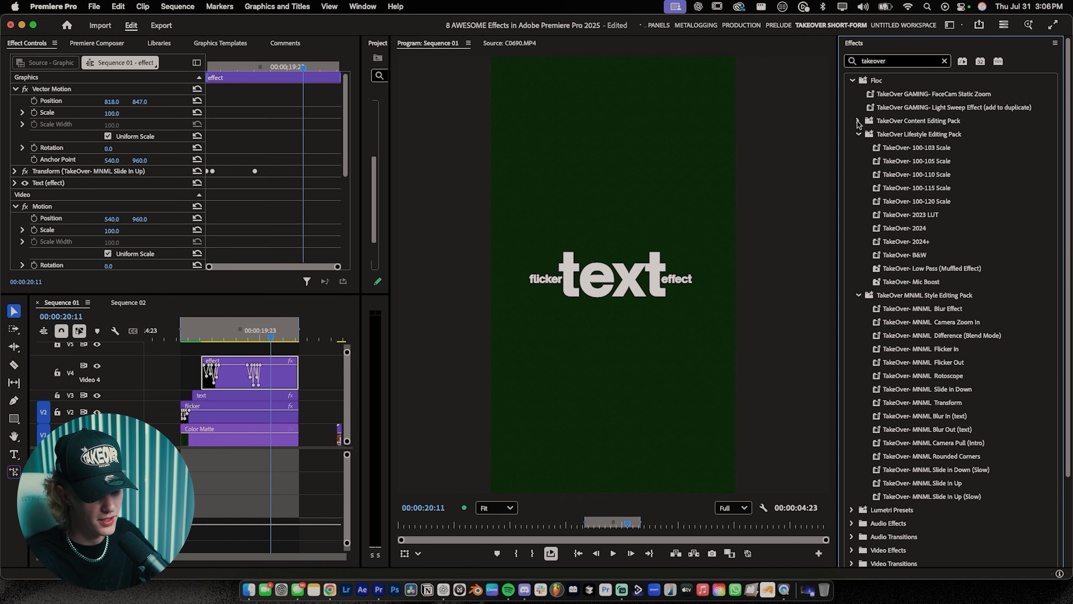
left_click(858, 135)
left_click(960, 215)
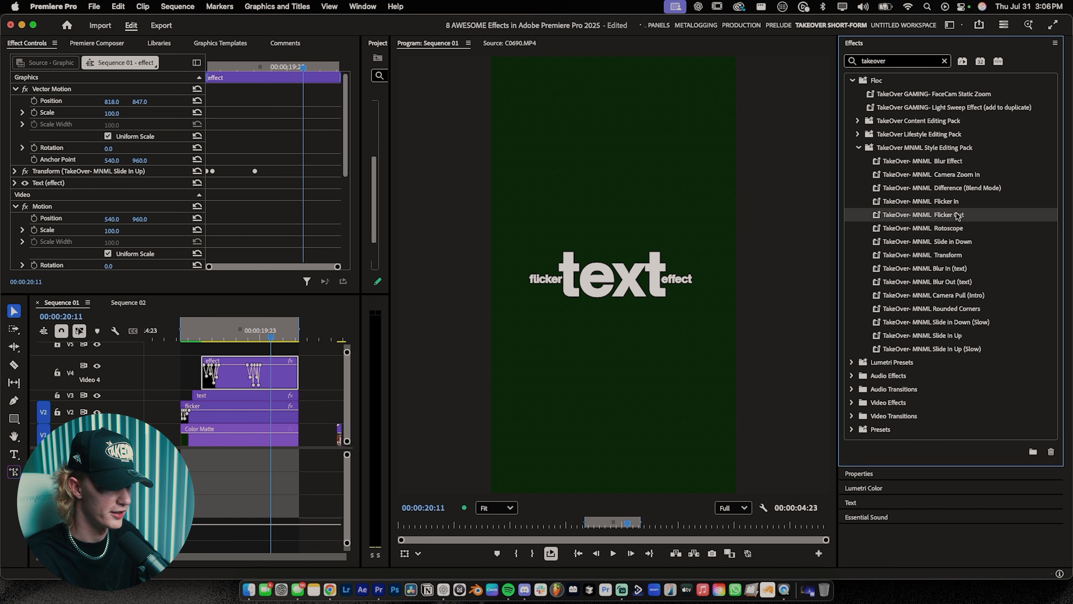
left_click_drag(324, 356, 292, 369)
key("space")
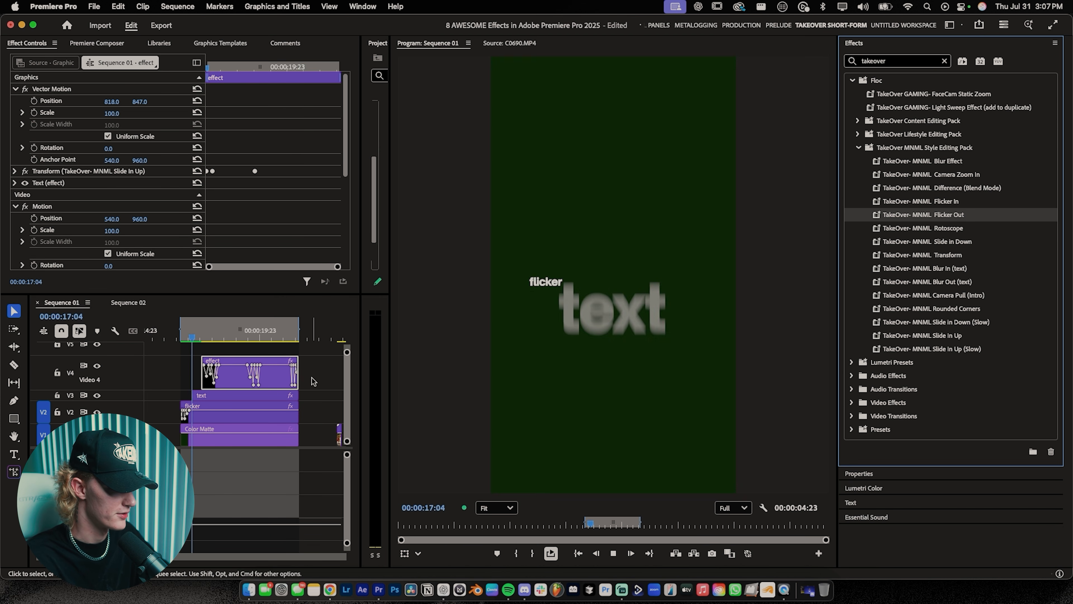
key("space")
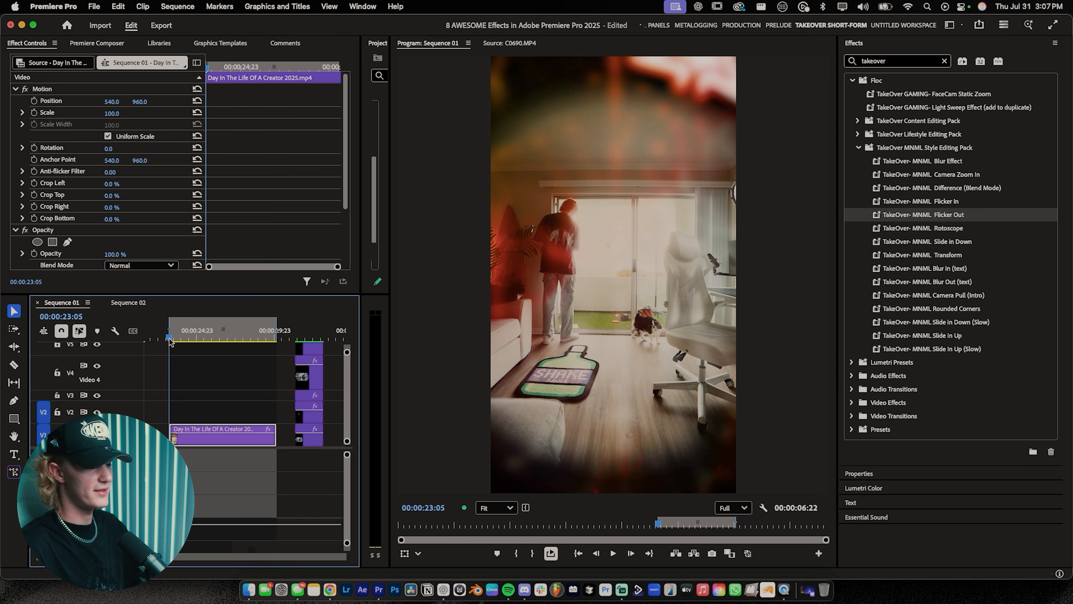
Play the opening of the "Day In The Life Of A Creator 2025.mp4" example clip twice
key("space")
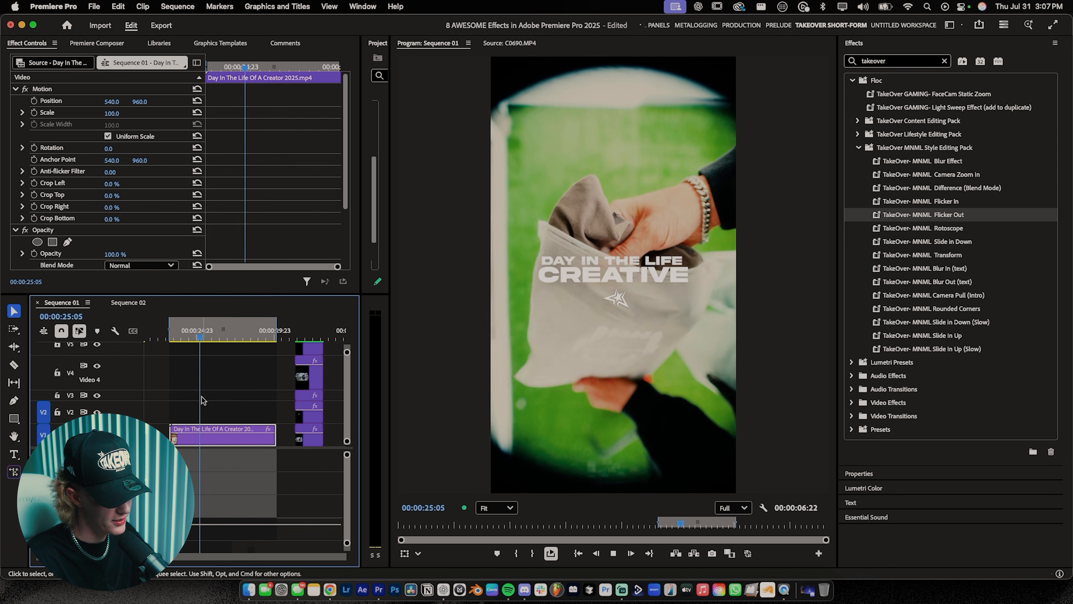
key("space")
left_click_drag(186, 334, 170, 335)
key("space")
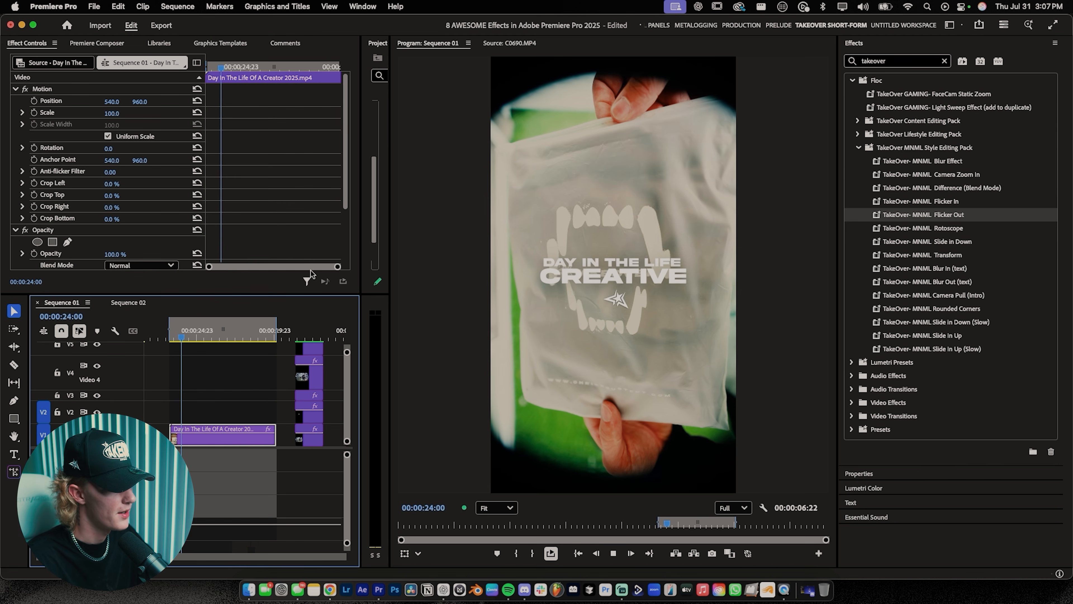
key("space")
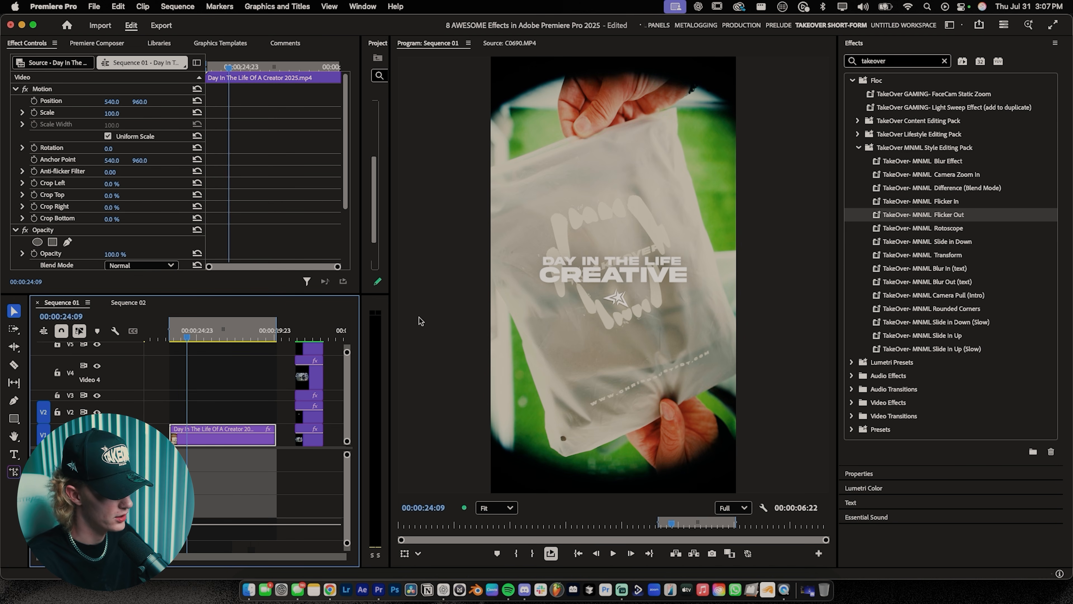
Place an Adjustment Layer from the project on V2 above the start of the "Day In The Life Of A Creator 2025.mp4" clip
left_click_drag(360, 248, 205, 248)
left_click_drag(284, 107, 169, 414)
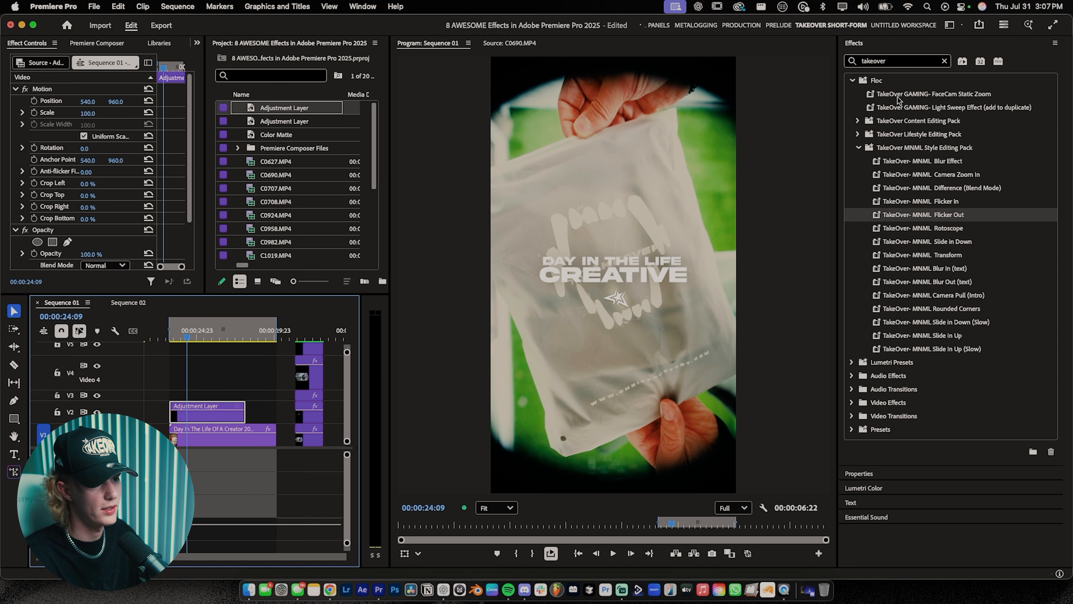
Add the Transform video effect to the adjustment layer, turn off Use Composition's Shutter Angle, and set Shutter Angle to 360
double_click(904, 61)
type("transform")
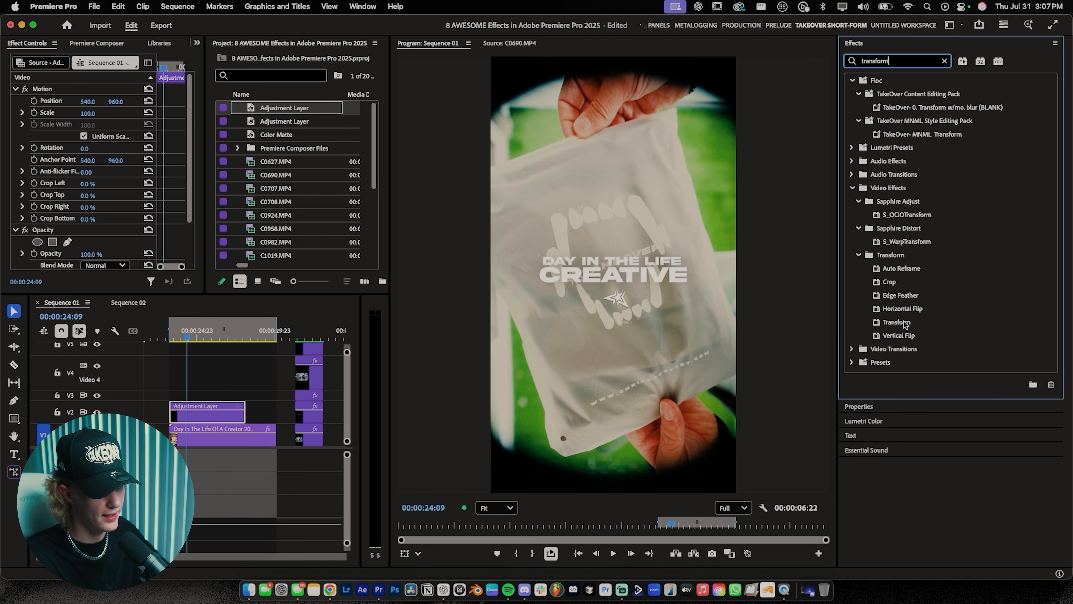
left_click_drag(903, 324, 586, 361)
left_click_drag(223, 413, 223, 415)
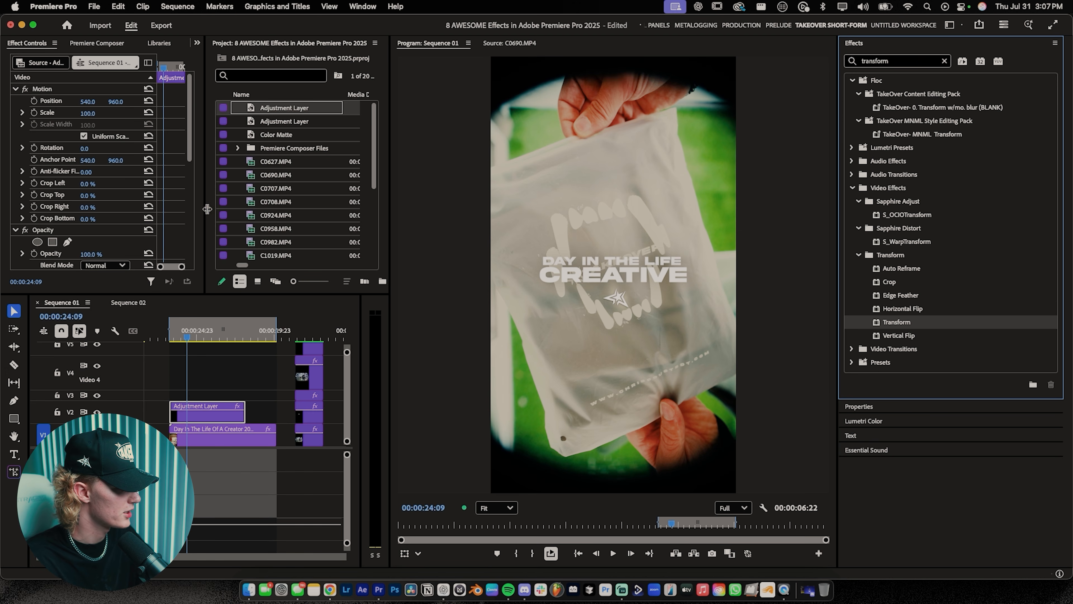
left_click_drag(208, 209, 346, 209)
scroll(243, 210, "down", 8)
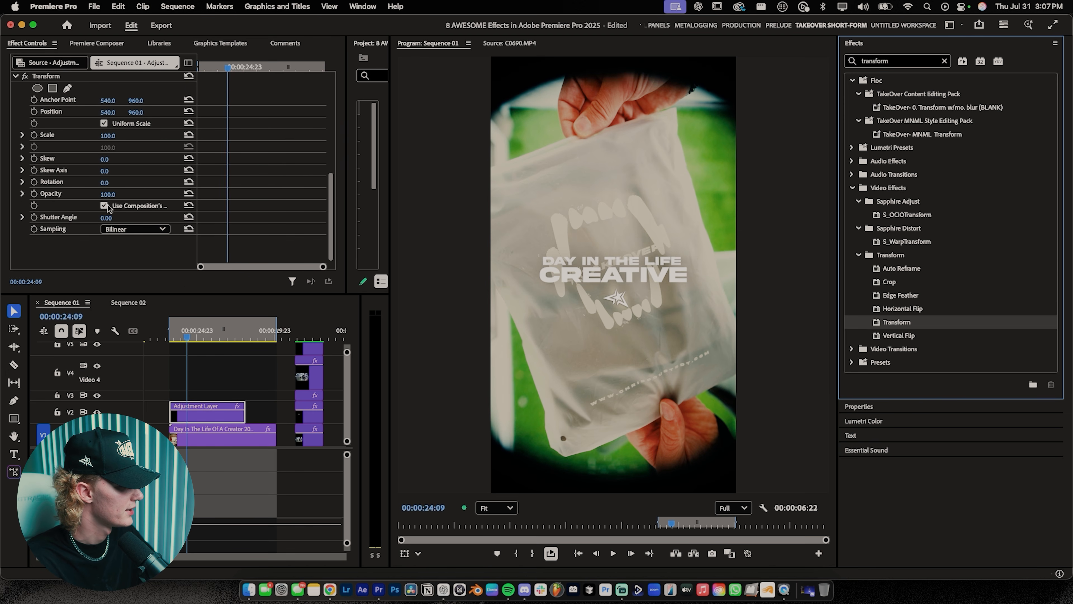
left_click(104, 206)
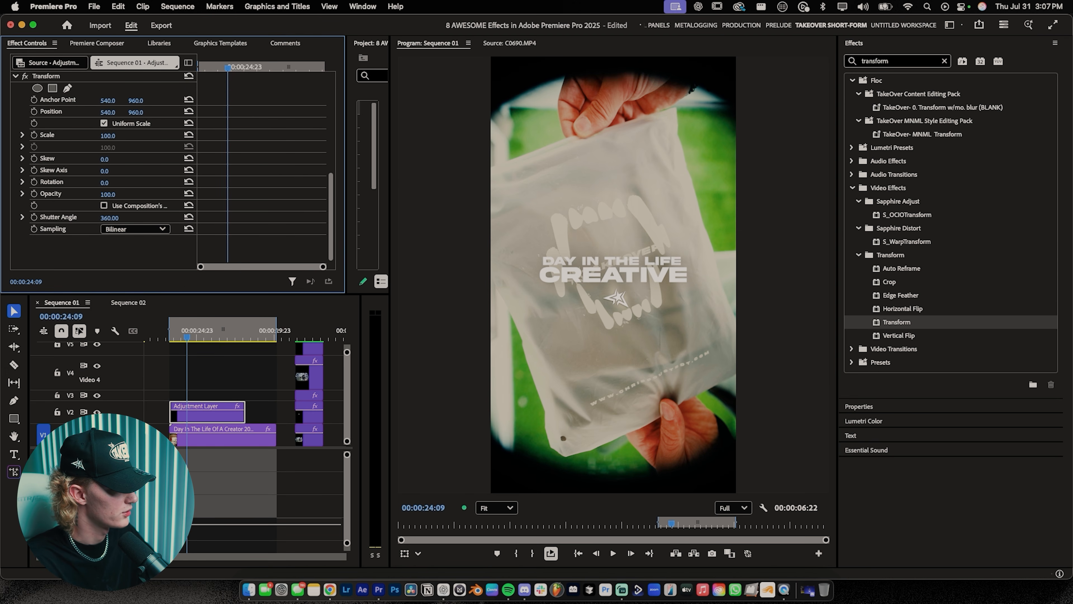
Replace the adjustment layer's Transform effect with the "TakeOver- 0. Transform w/mo. blur (BLANK)" preset
scroll(144, 127, "up", 3)
left_click(55, 177)
key("Delete")
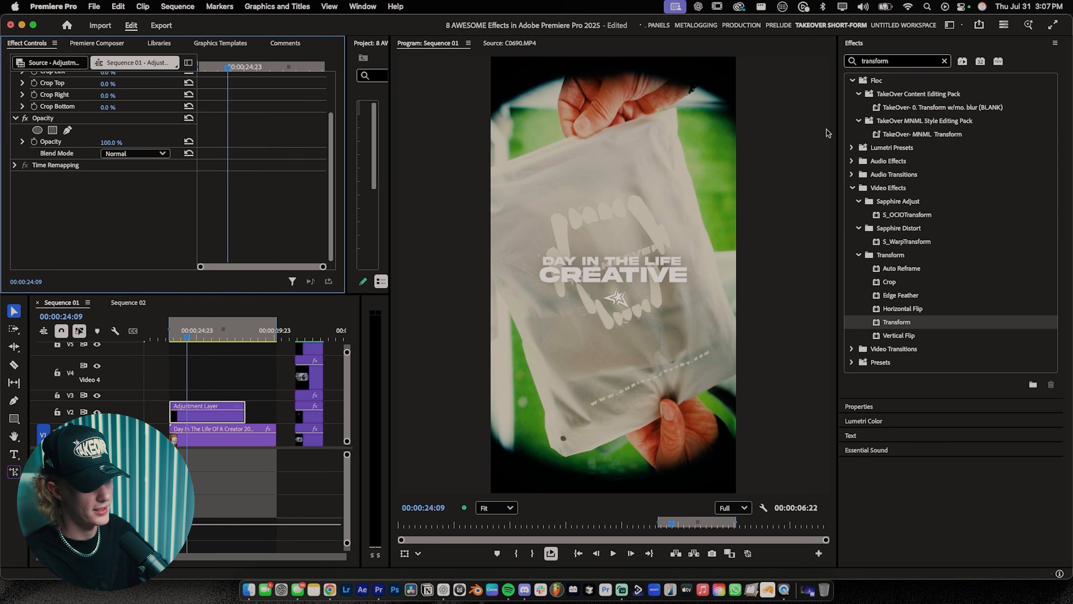
double_click(904, 63)
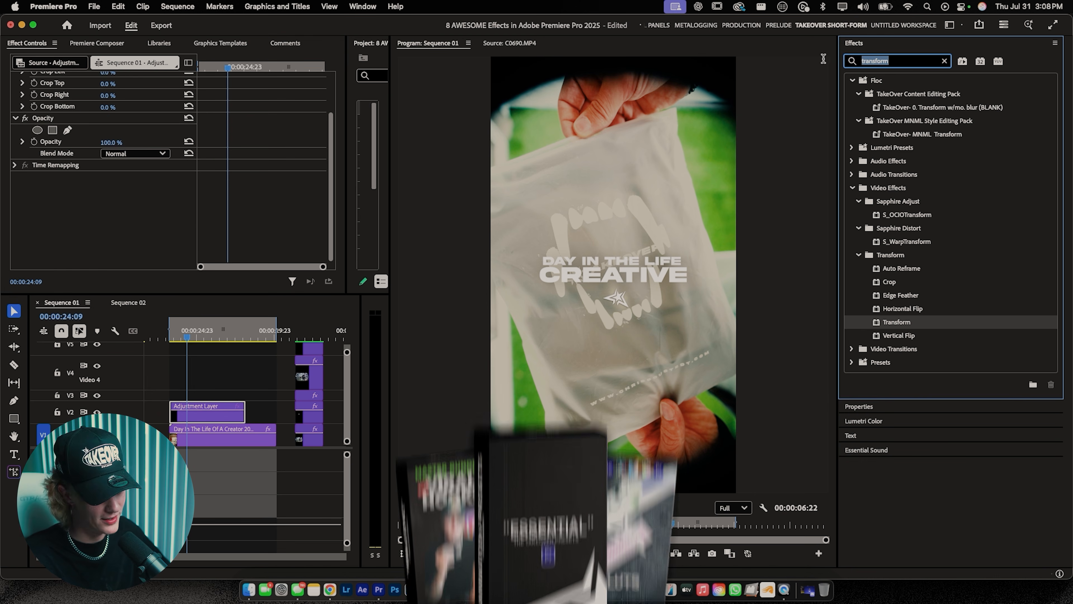
type("takeover")
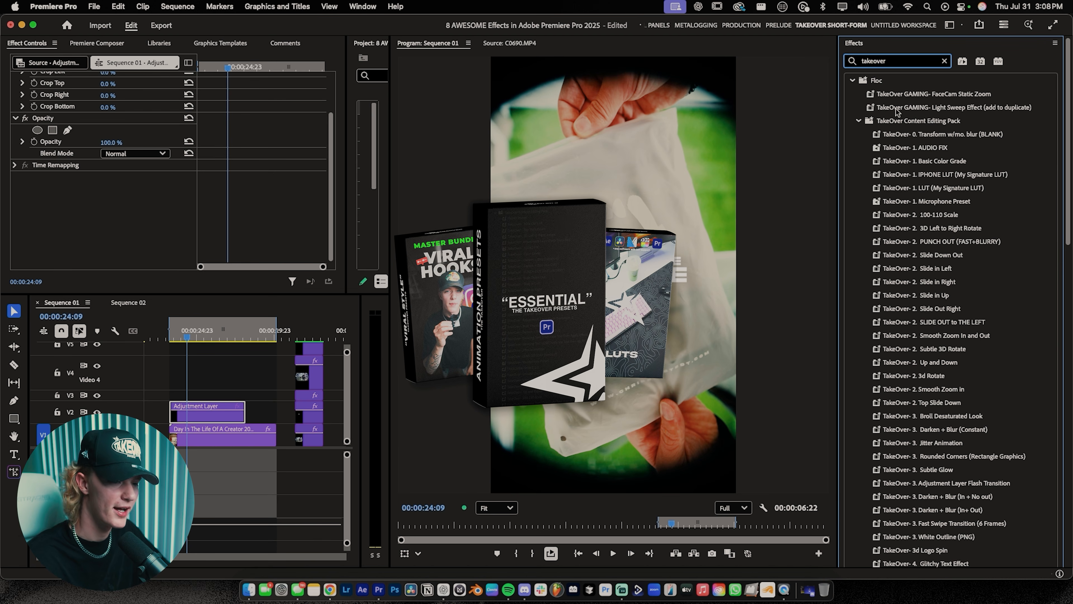
left_click(928, 135)
left_click_drag(928, 135, 123, 164)
scroll(118, 163, "up", 3)
scroll(118, 177, "down", 4)
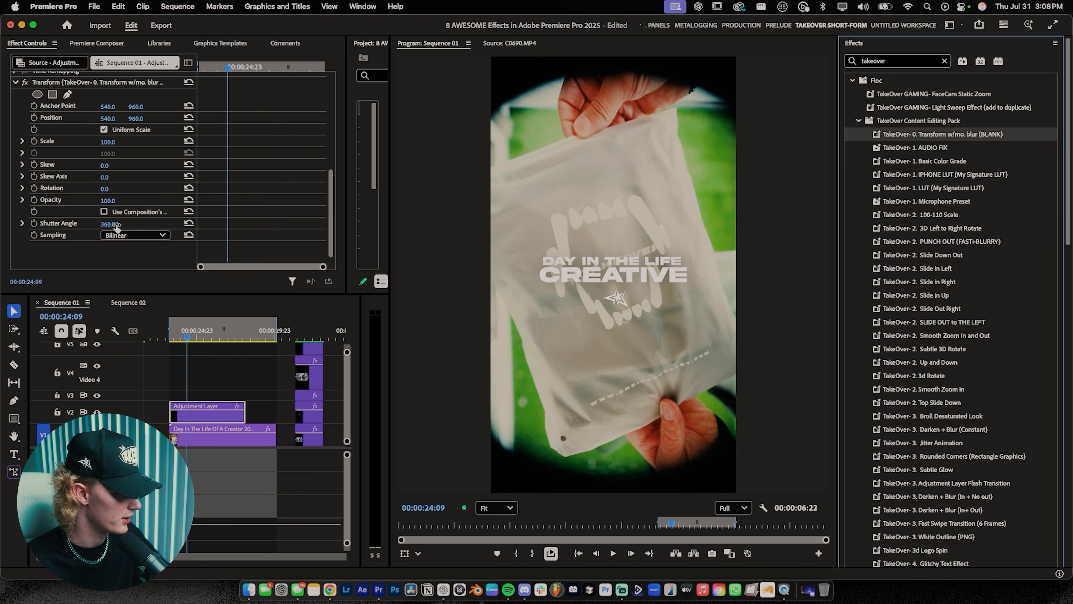
scroll(86, 173, "up", 1)
Keyframe the Transform Scale from 189 at the adjustment layer's start to 100 at 00:00:24:09, with Bezier interpolation
left_click(34, 163)
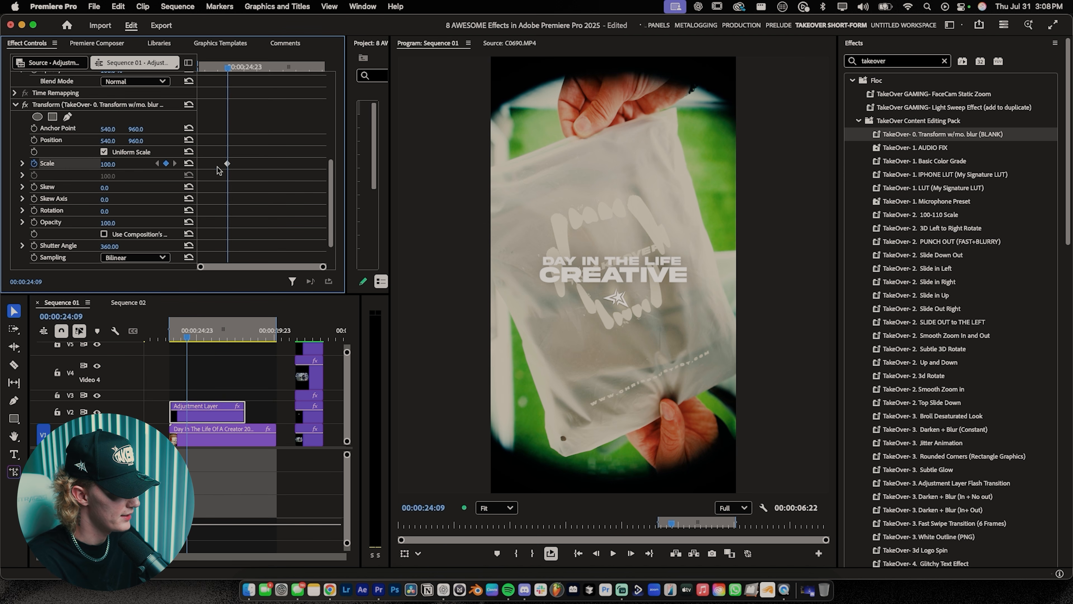
left_click_drag(227, 69, 199, 67)
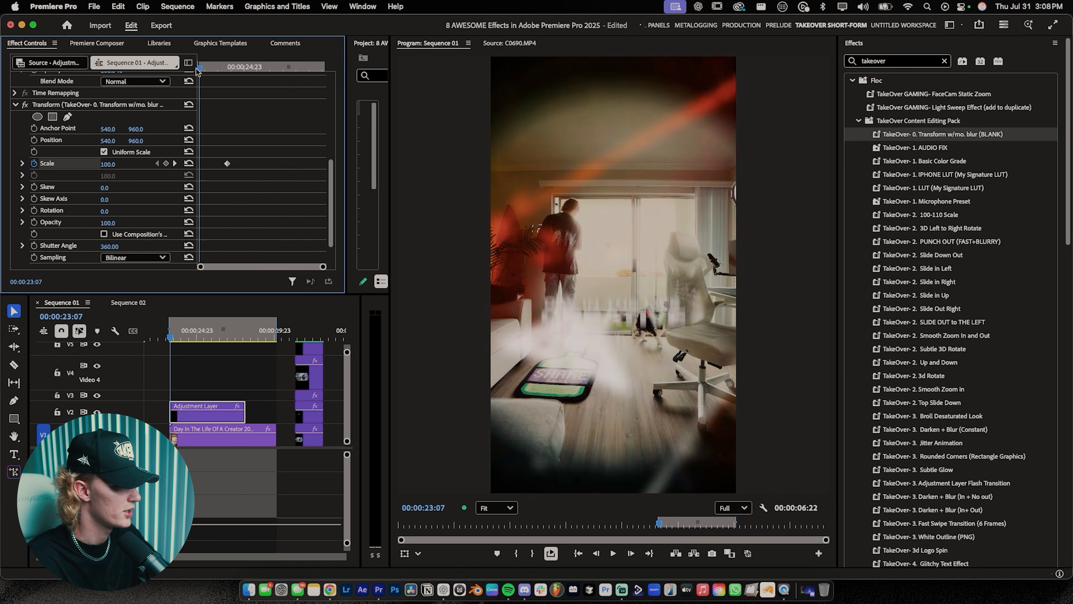
left_click_drag(108, 163, 202, 166)
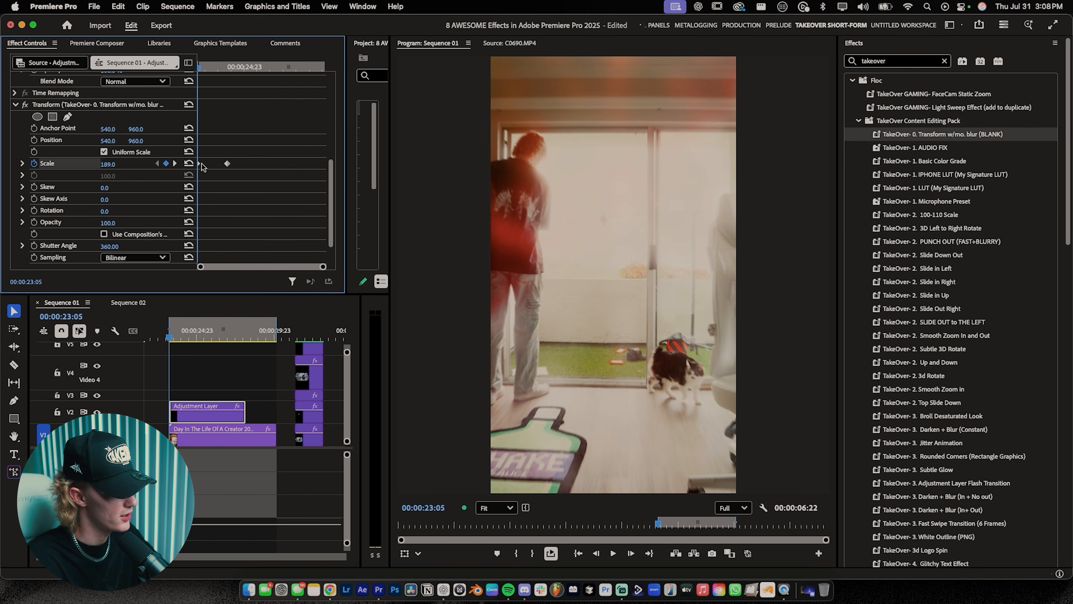
right_click(227, 164)
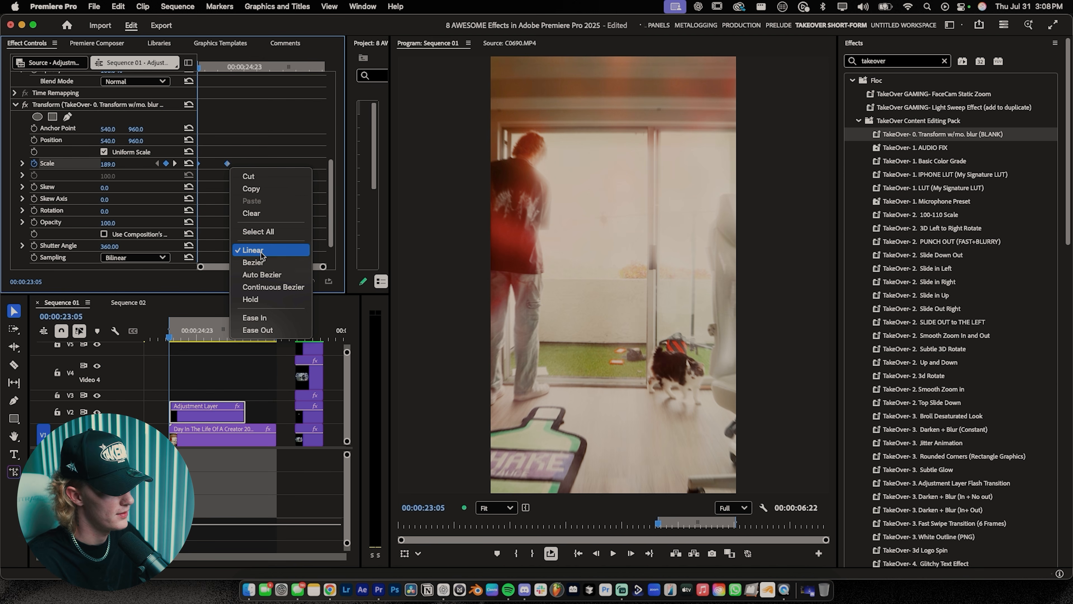
left_click(253, 262)
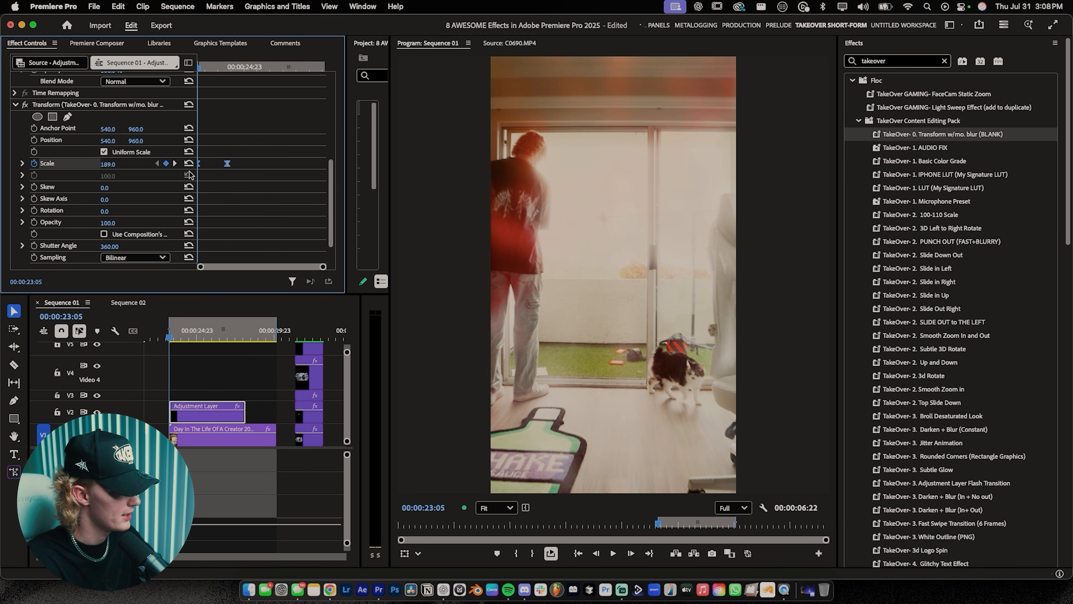
Move the ending Scale keyframe further along, steepen the start of its velocity curve, and play the zoom-out from the beginning
left_click(22, 163)
left_click(22, 163)
left_click(22, 163)
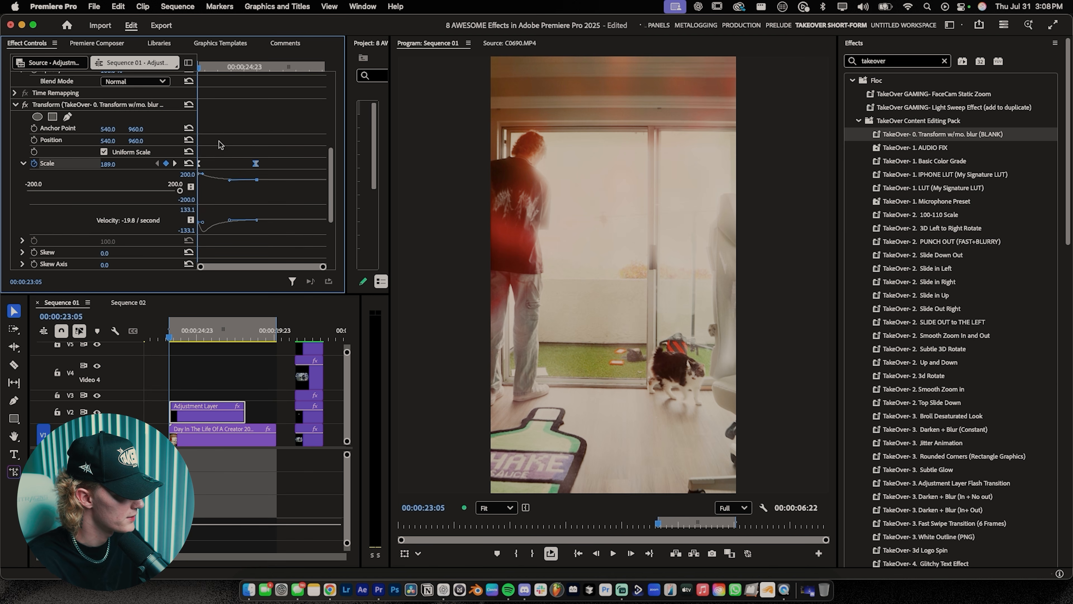
key("space")
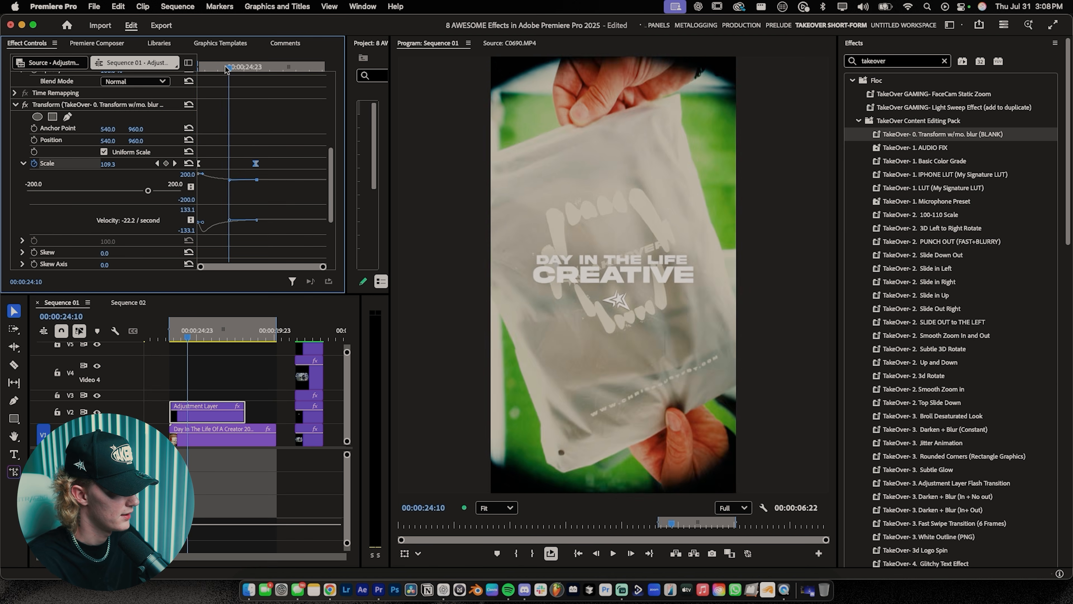
key("Up")
key("space")
key("space")
left_click_drag(229, 220, 202, 227)
key("Up")
key("space")
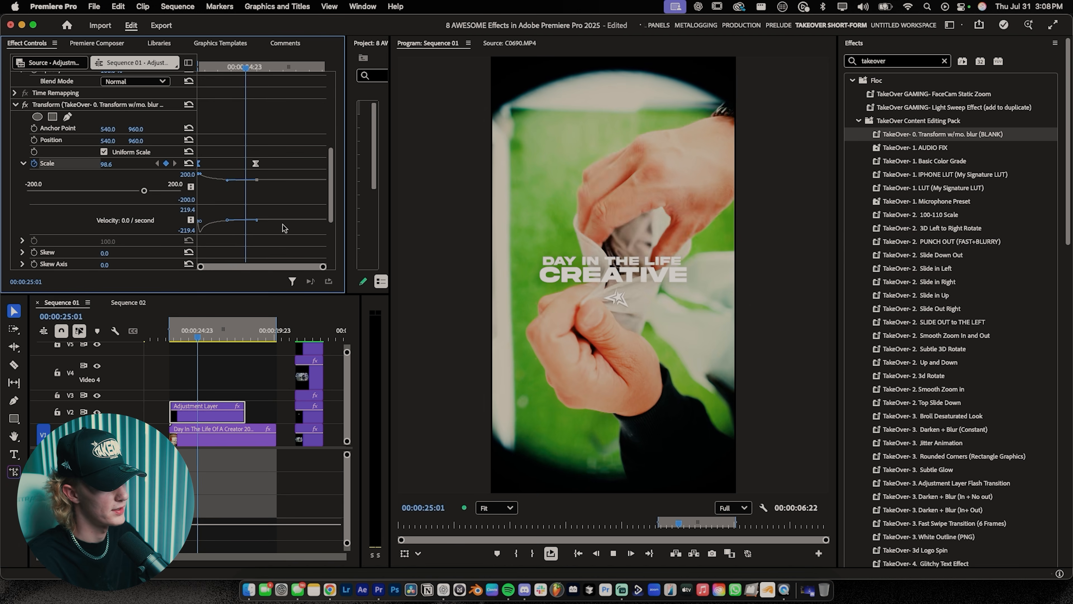
key("space")
Delete the keyframed Transform preset effect from the adjustment layer on V2
key("c")
key("v")
left_click(259, 385)
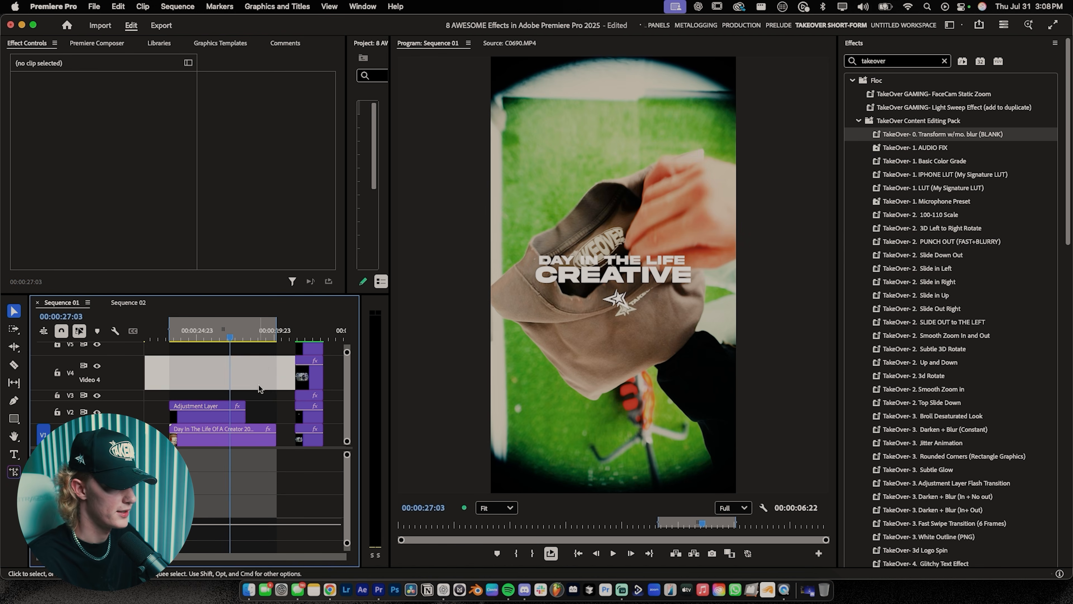
left_click(262, 406)
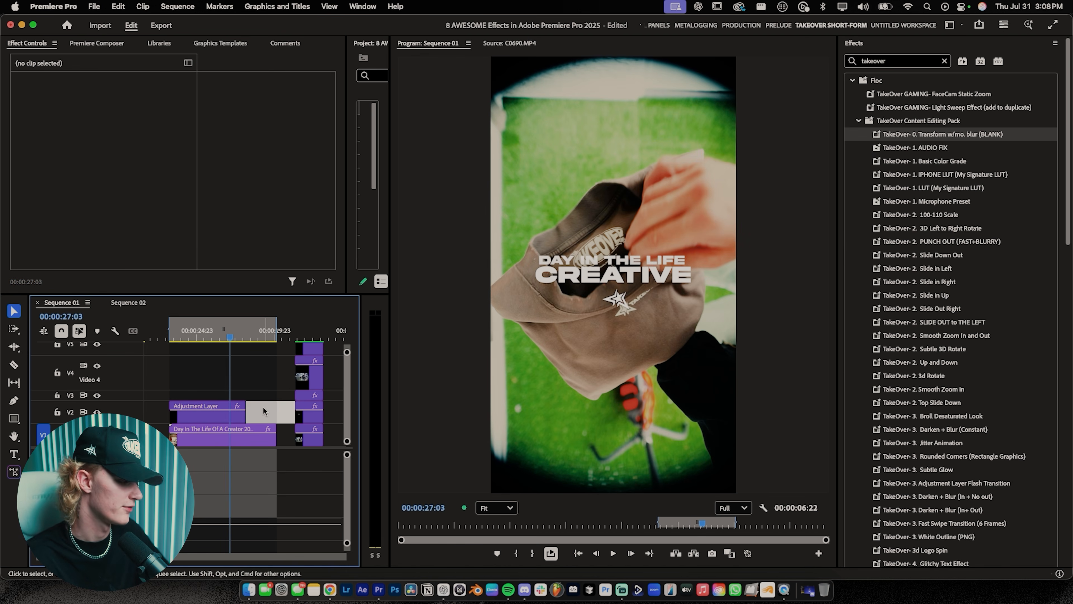
left_click(220, 415)
left_click(67, 121)
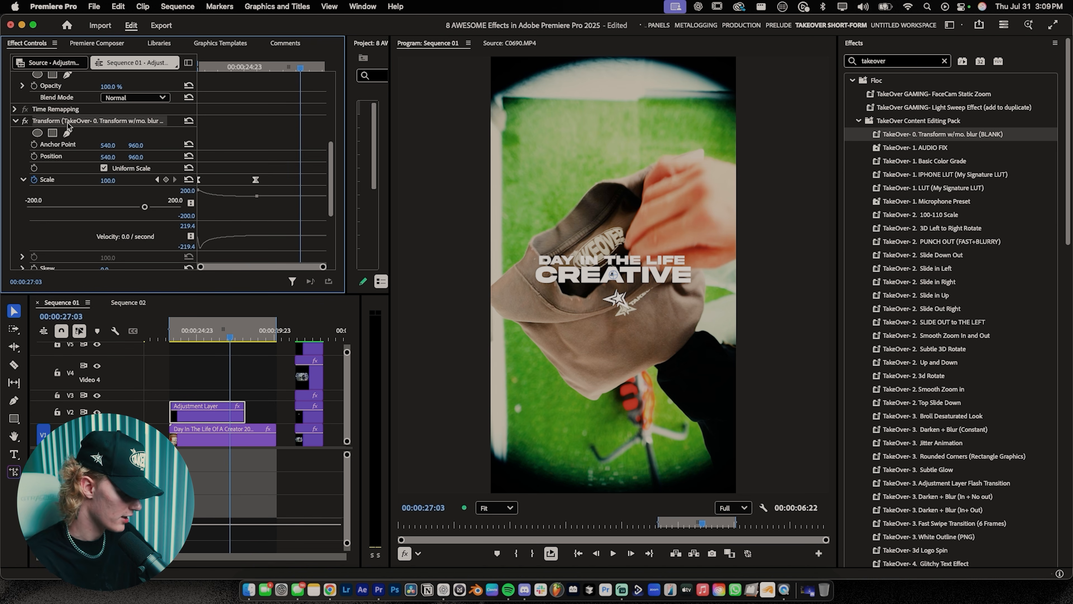
key("Delete")
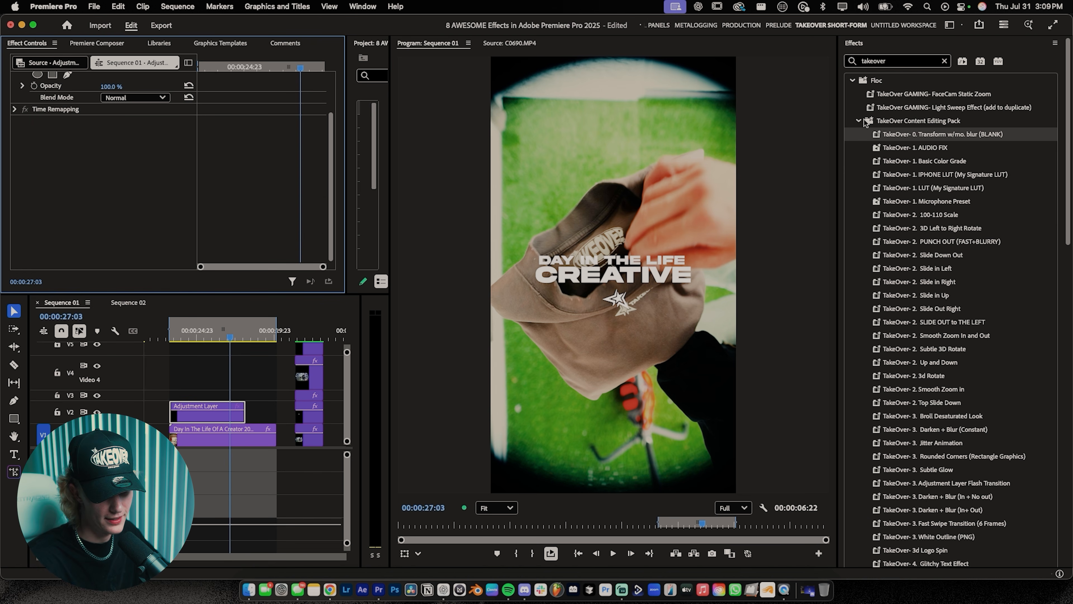
Apply the "TakeOver- 2. PUNCH OUT (FAST+BLURRY)" preset to the V2 adjustment layer and play it from the start
left_click_drag(969, 243, 487, 338)
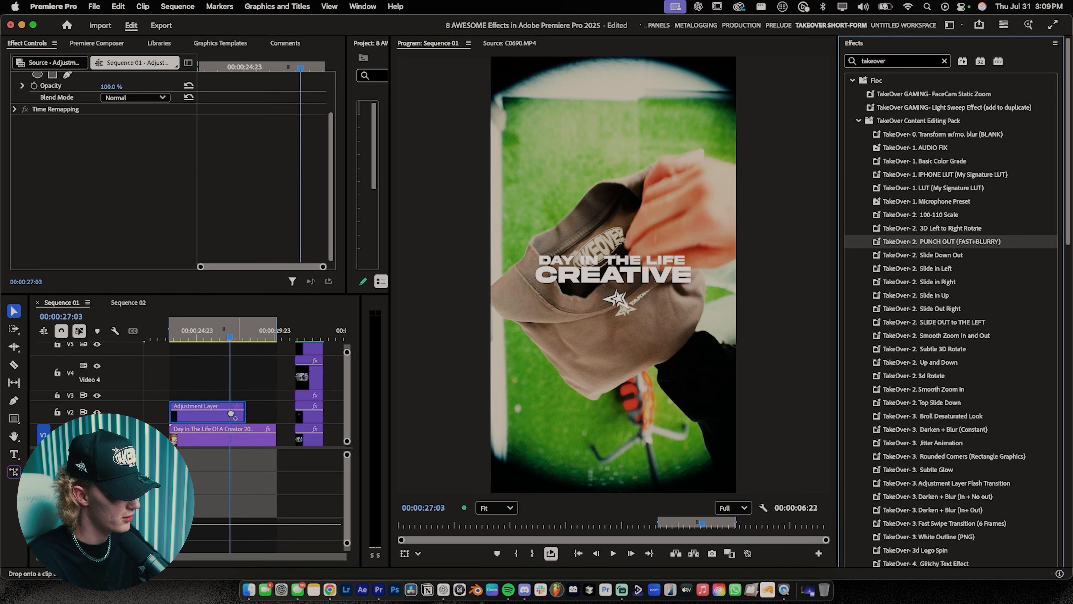
left_click_drag(231, 413, 229, 412)
key("Up")
key("space")
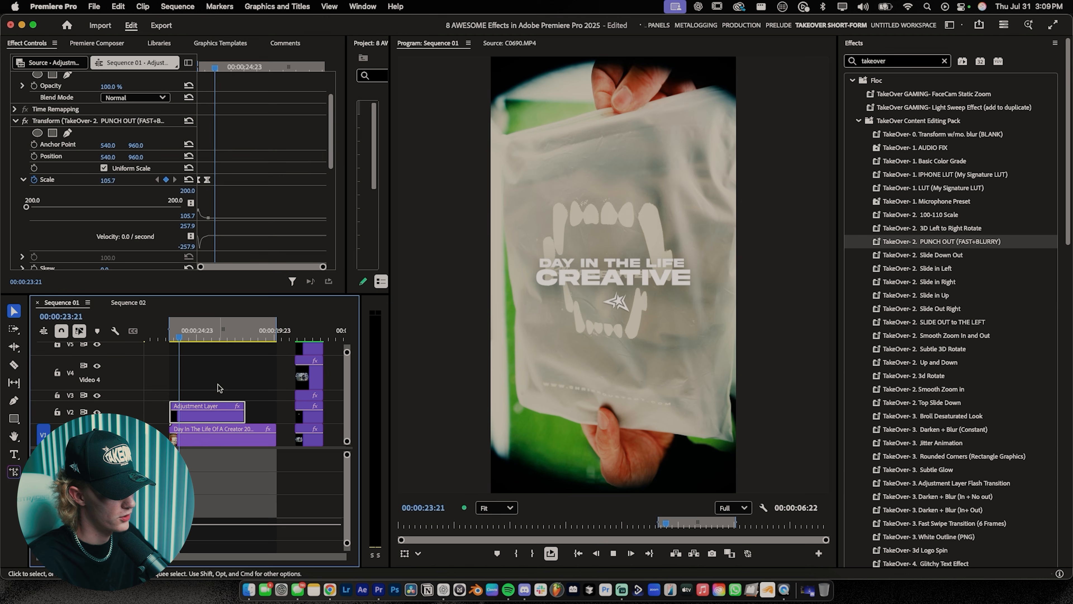
key("space")
Slow the punch-out by moving its ending Scale keyframe to about 00:00:24:23, and play the zoom from the beginning
left_click(83, 120)
left_click_drag(207, 180, 242, 180)
left_click_drag(226, 66, 182, 86)
key("space")
key("space")
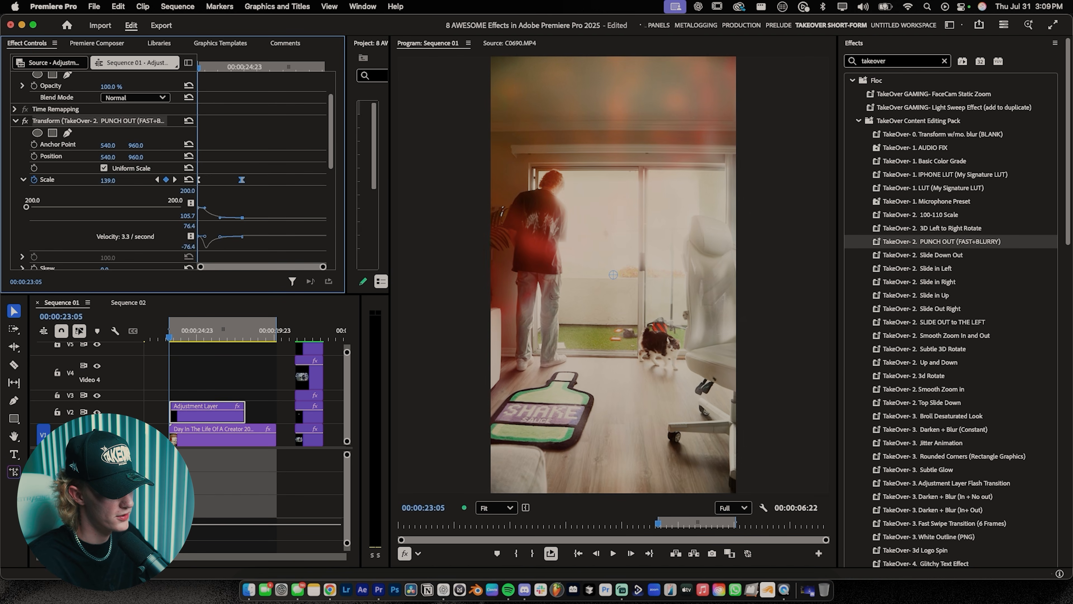
key("space")
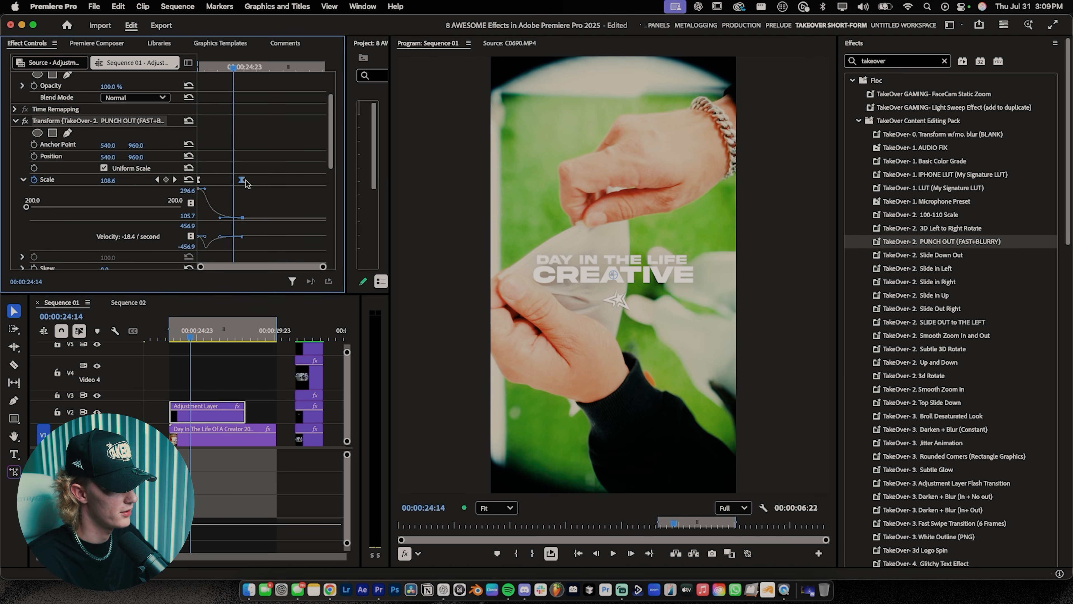
key("space")
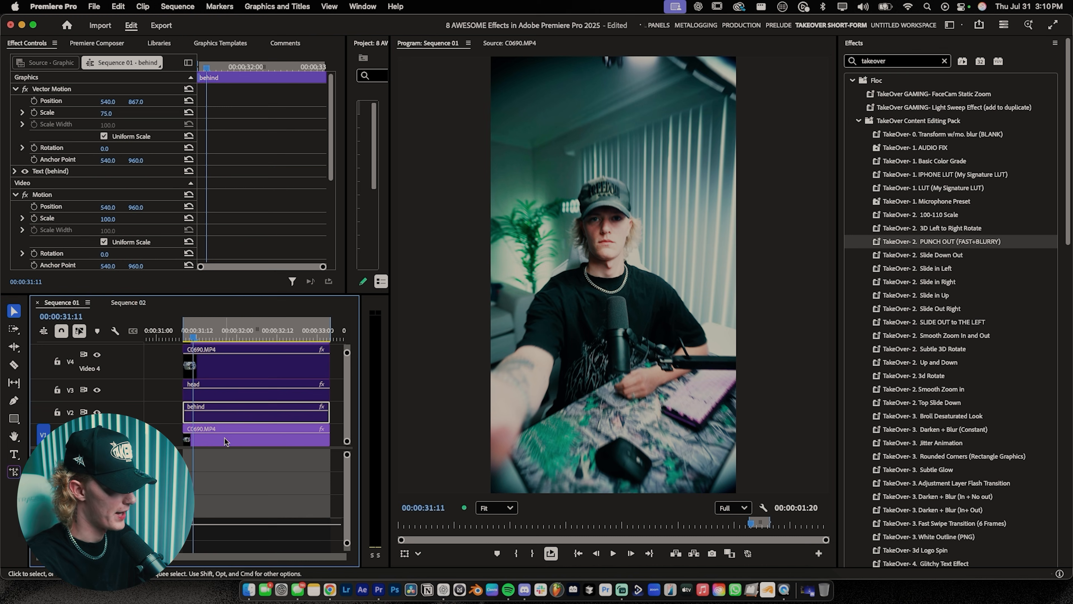
Enable the "behind" and "head" text clips and the C0690.MP4 copy on V4, and play the text-behind-head effect
key("super+shift+e")
left_click(229, 394)
key("super+shift+e")
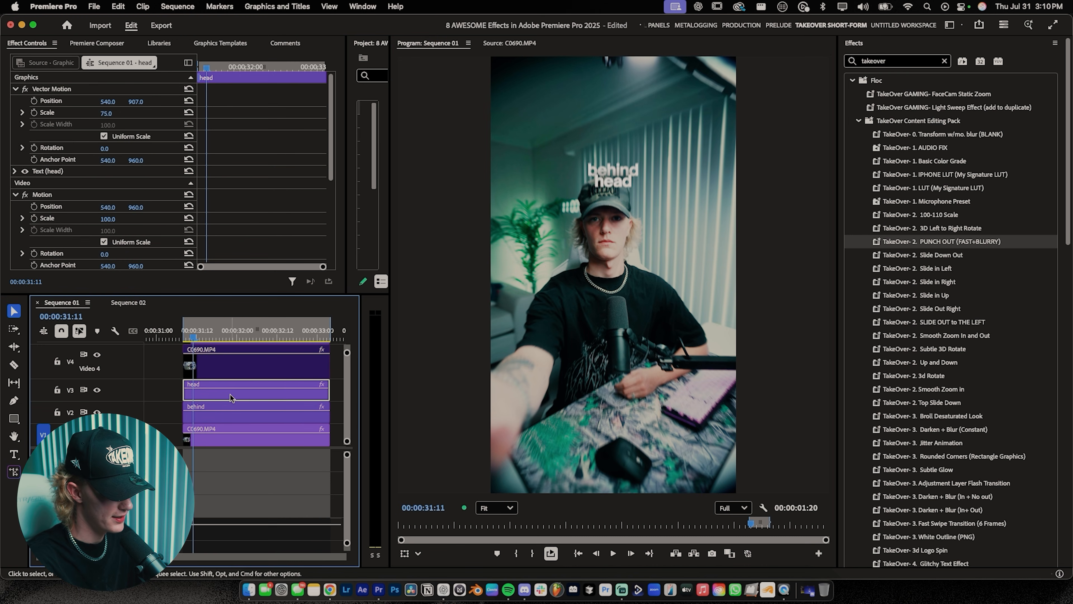
left_click(249, 372)
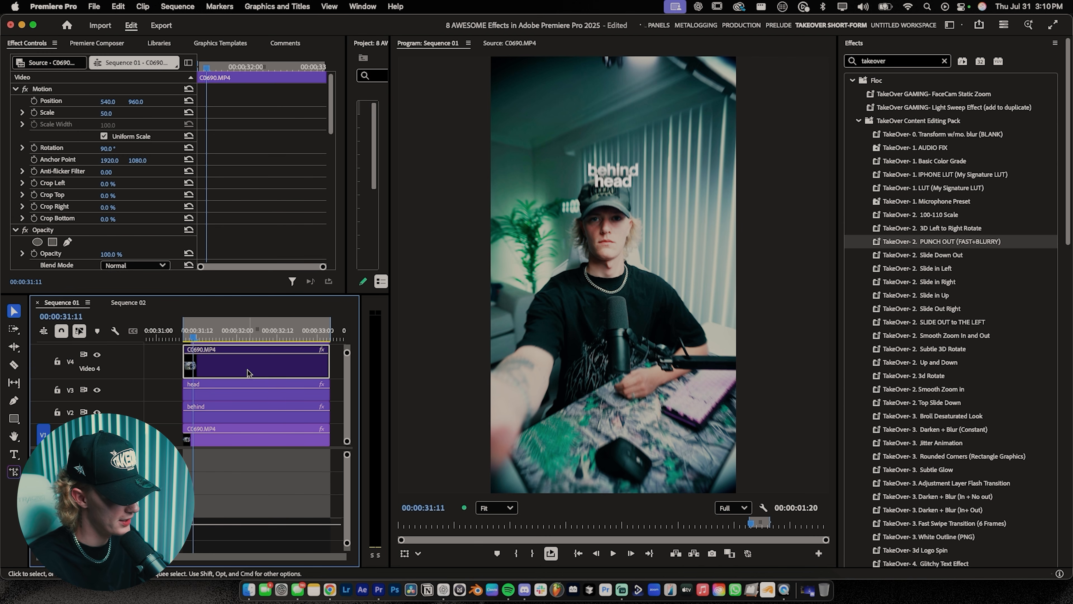
key("shift+super+e")
key("c")
key("space")
key("v")
key("space")
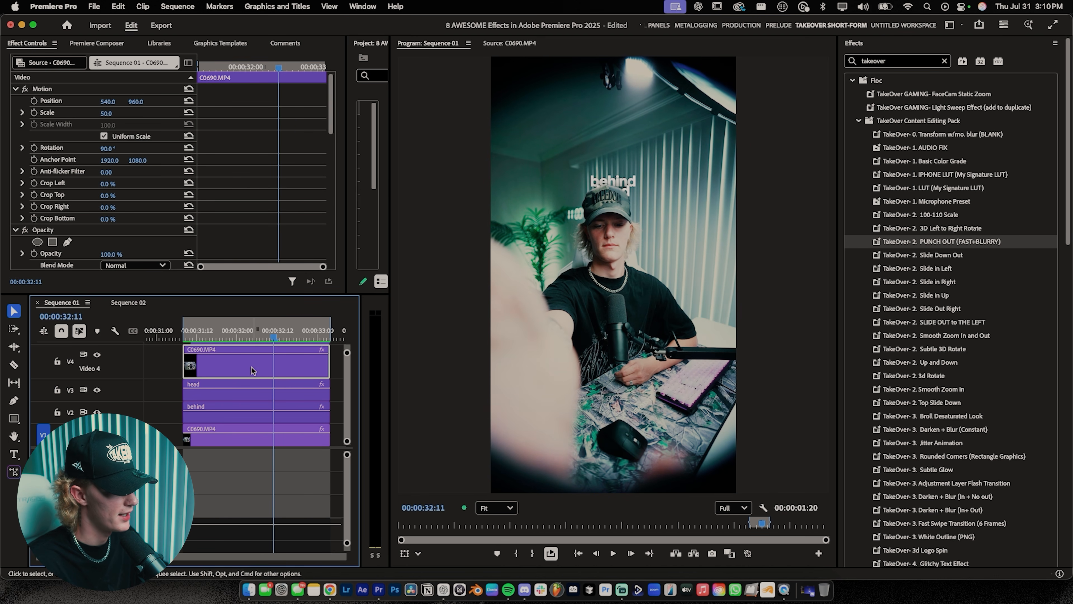
Examine the Keyper (TakeOver- MNML Rotoscope) effect settings on the V4 C0690.MP4 clip and its cutout in the preview
scroll(69, 190, "down", 6)
left_click(24, 157)
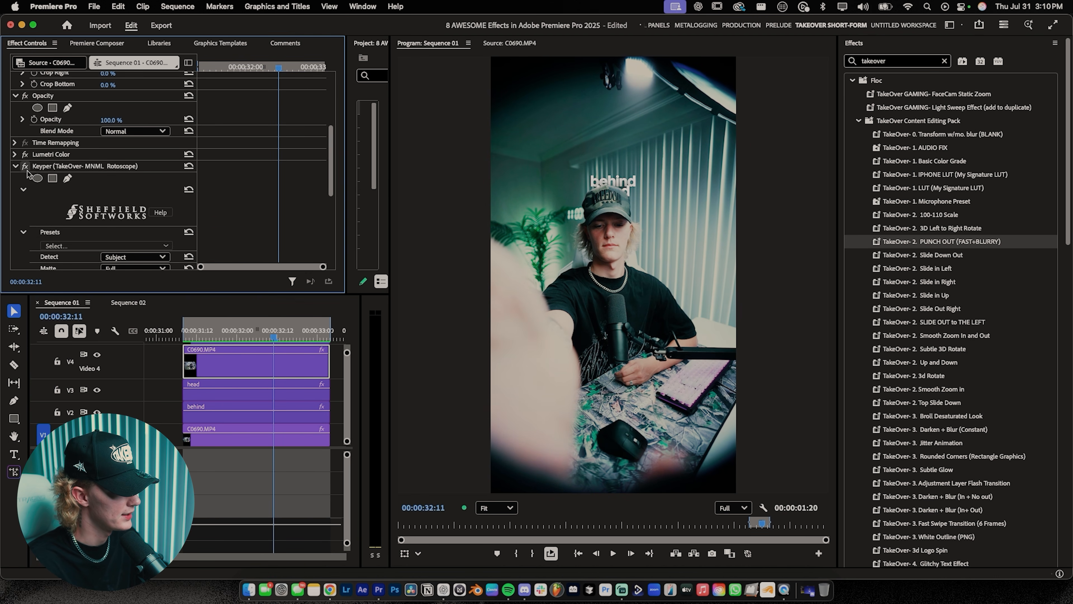
scroll(84, 177, "down", 2)
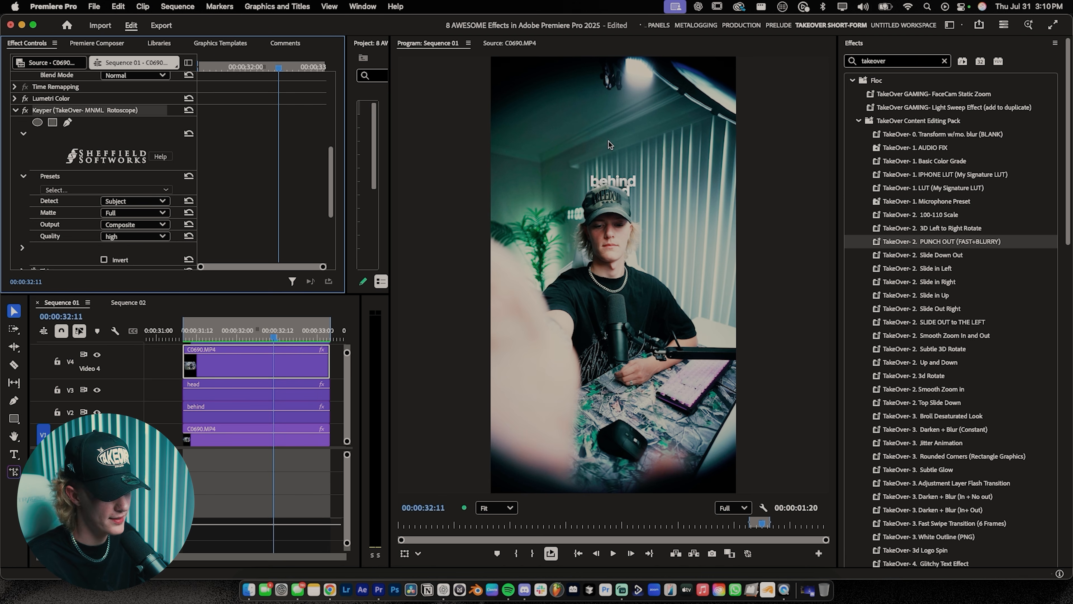
left_click(217, 331)
key("space")
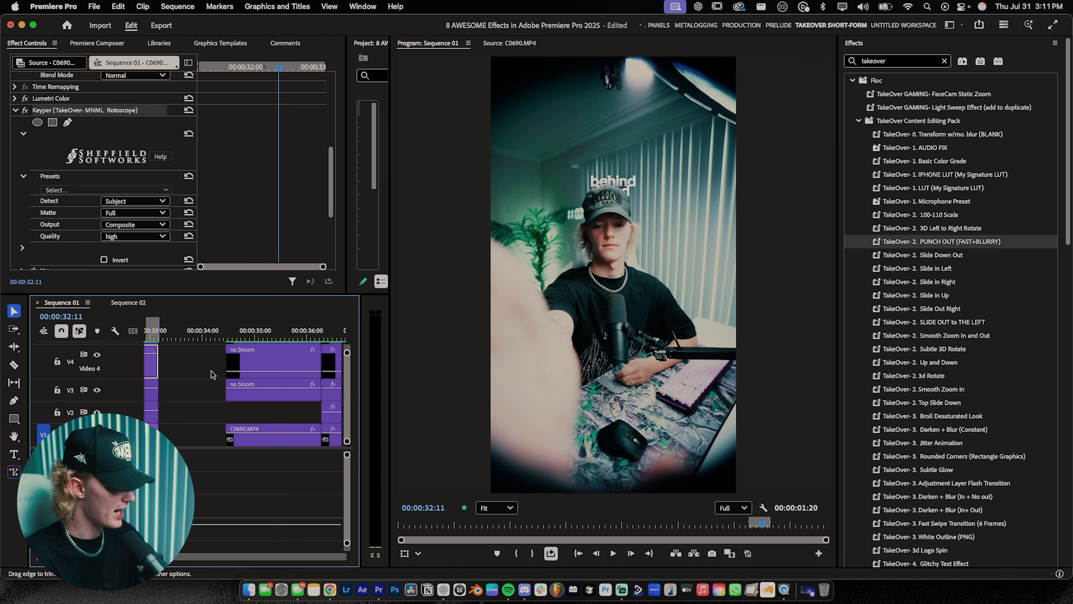
Mark the sequence's in/out range around the "no bloom" and "bloom" clip groups
left_click(207, 332)
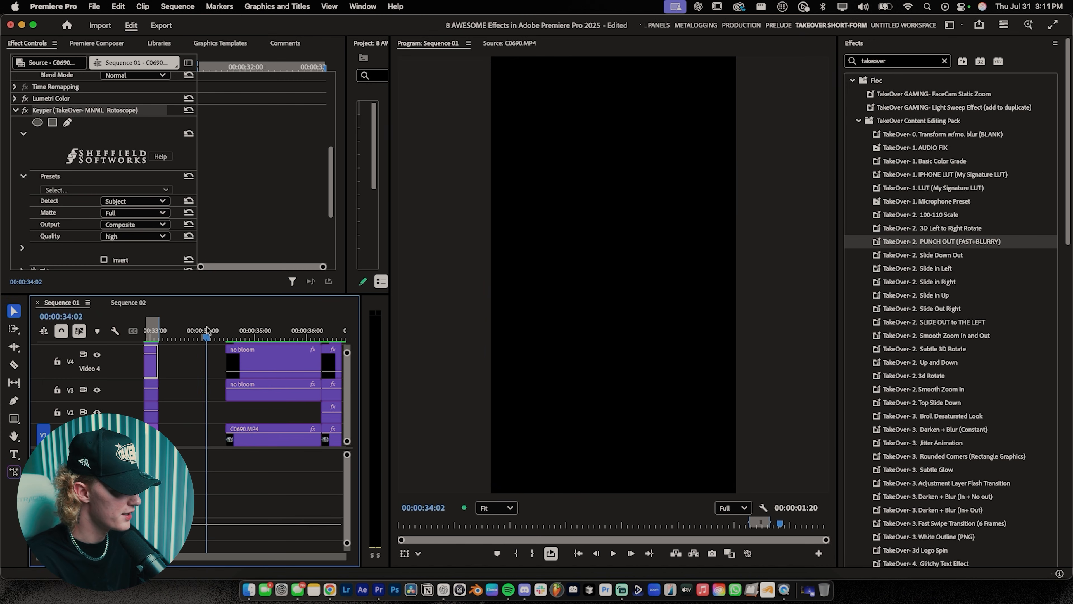
scroll(266, 353, "right", 5)
left_click(293, 332)
key("o")
left_click_drag(293, 330, 266, 331)
scroll(298, 368, "down", 2)
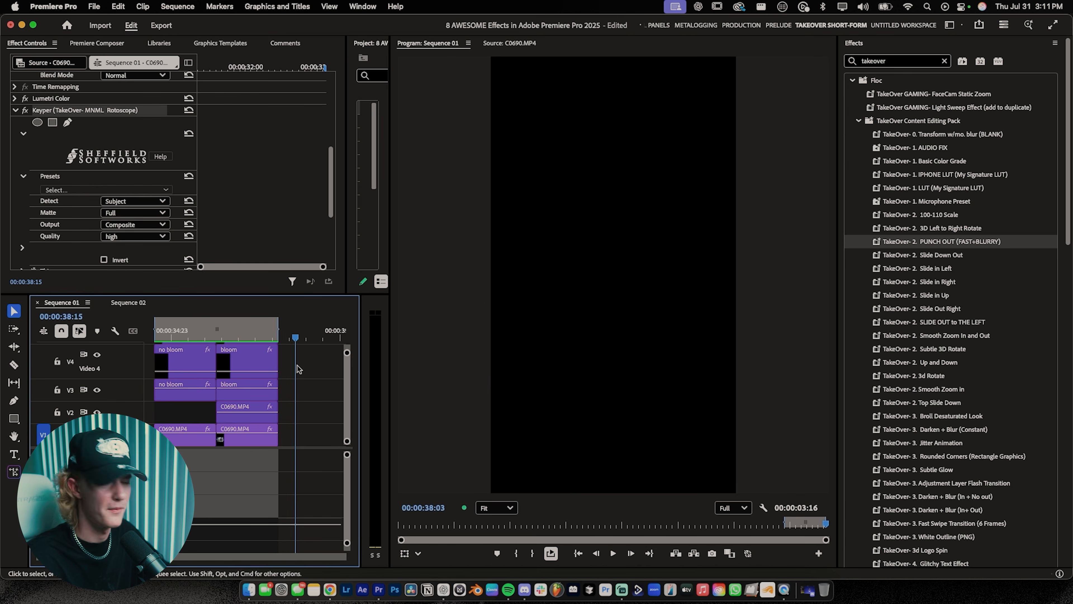
Play the sequence across the "no bloom" and "bloom" sections to compare the two looks
key("c")
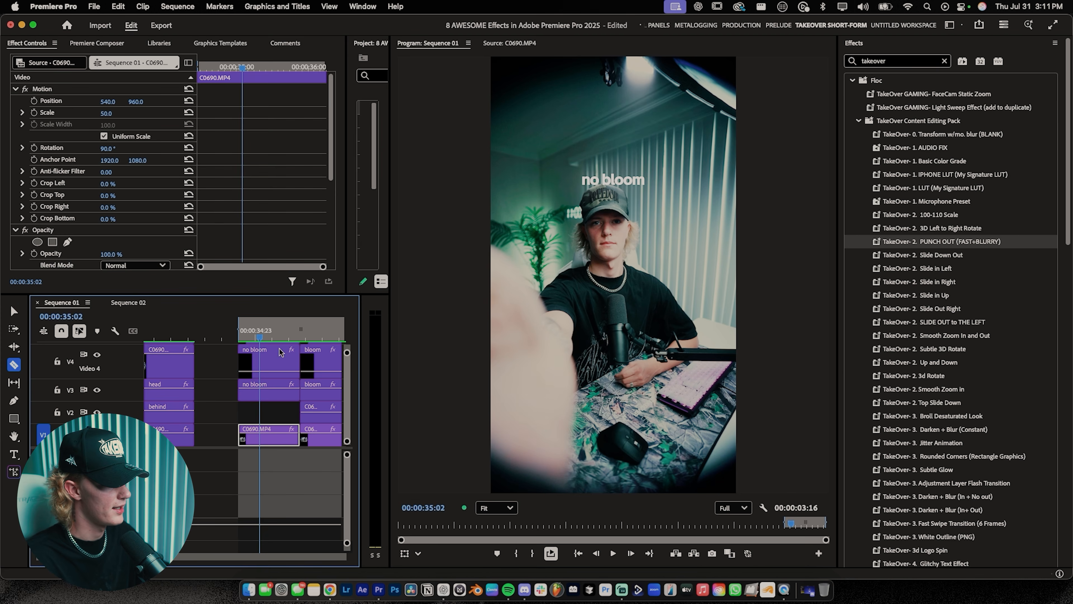
key("v")
scroll(249, 386, "right", 1)
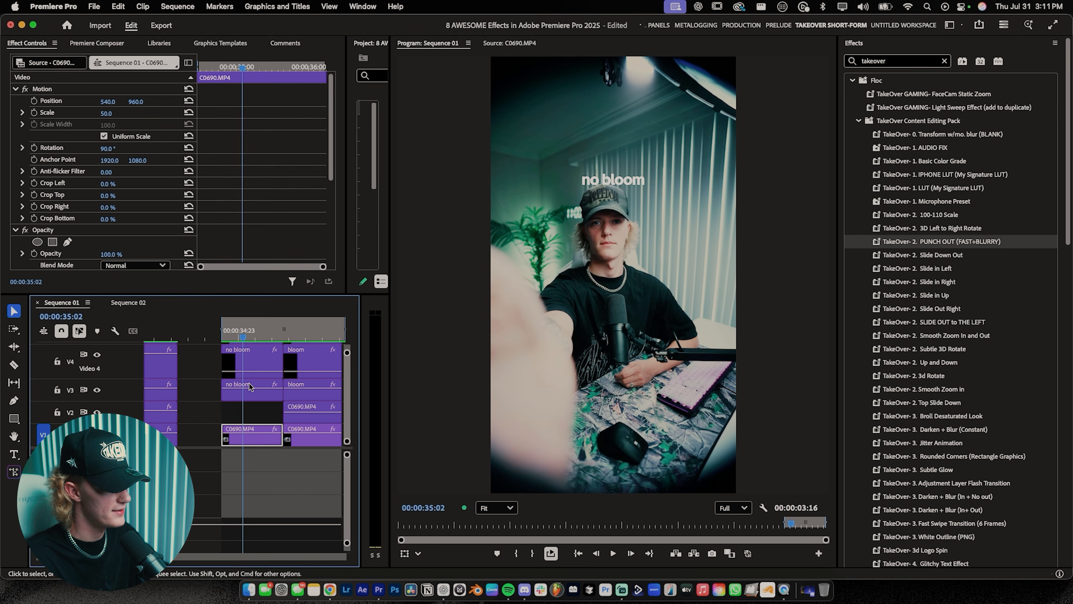
key("space")
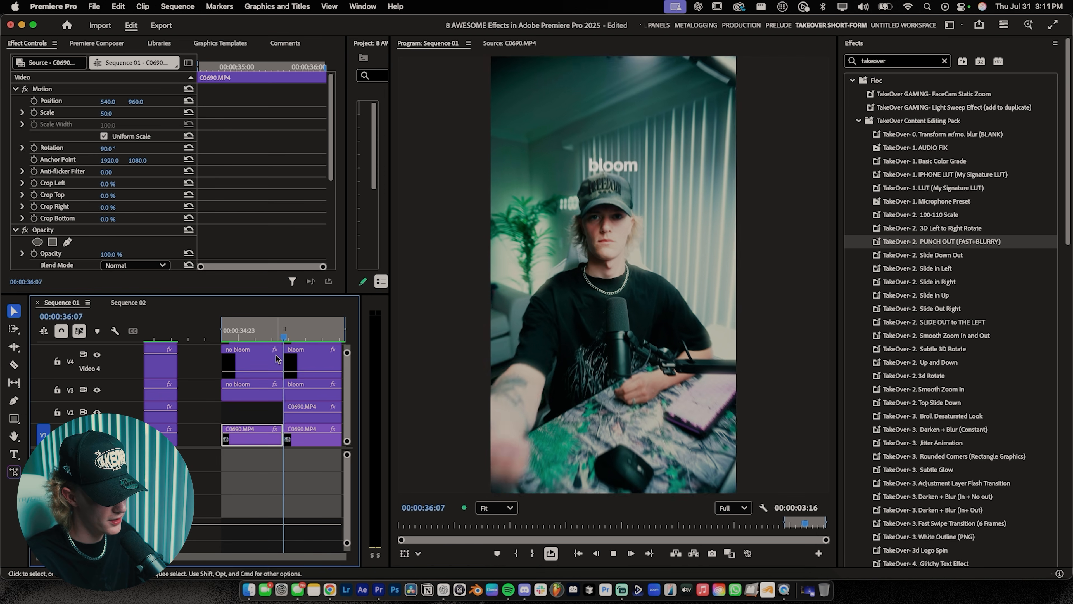
key("space")
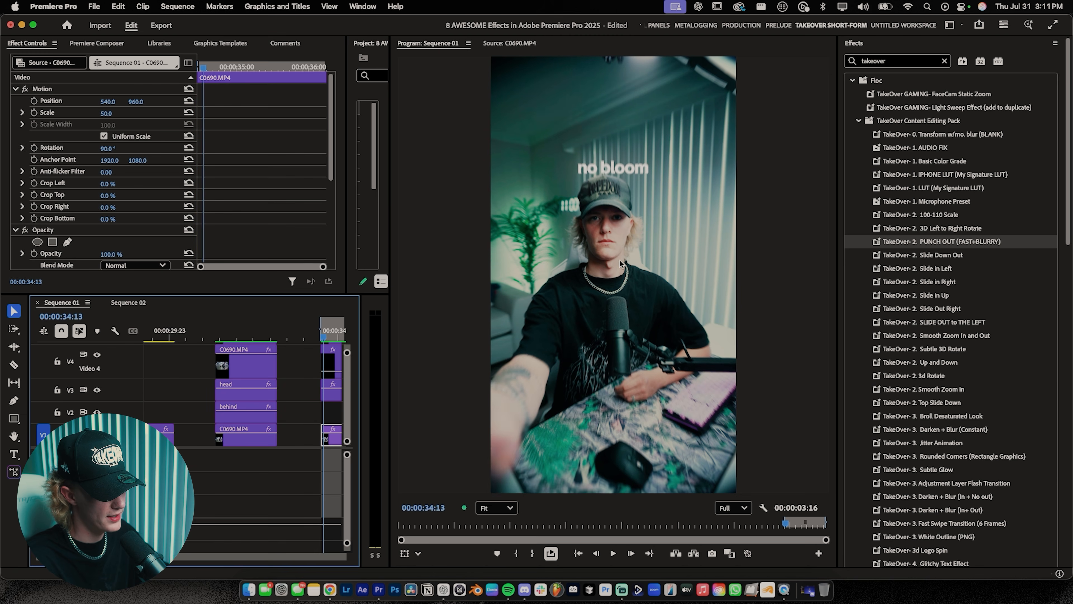
Set the program preview zoom to 100% and replay the no-bloom and bloom sections to compare highlights up close
left_click(496, 507)
left_click(498, 424)
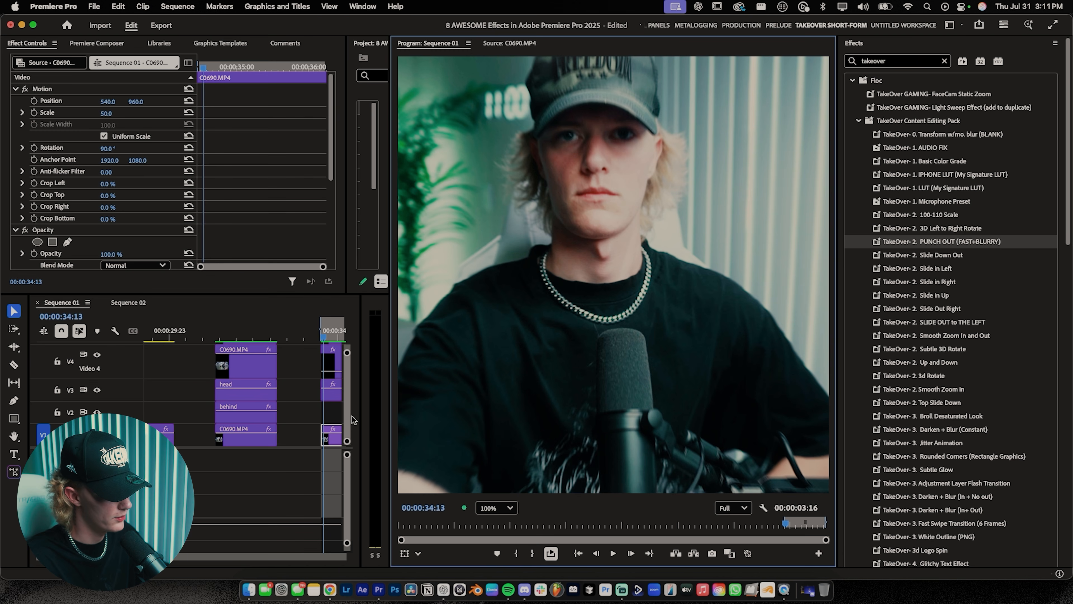
key("space")
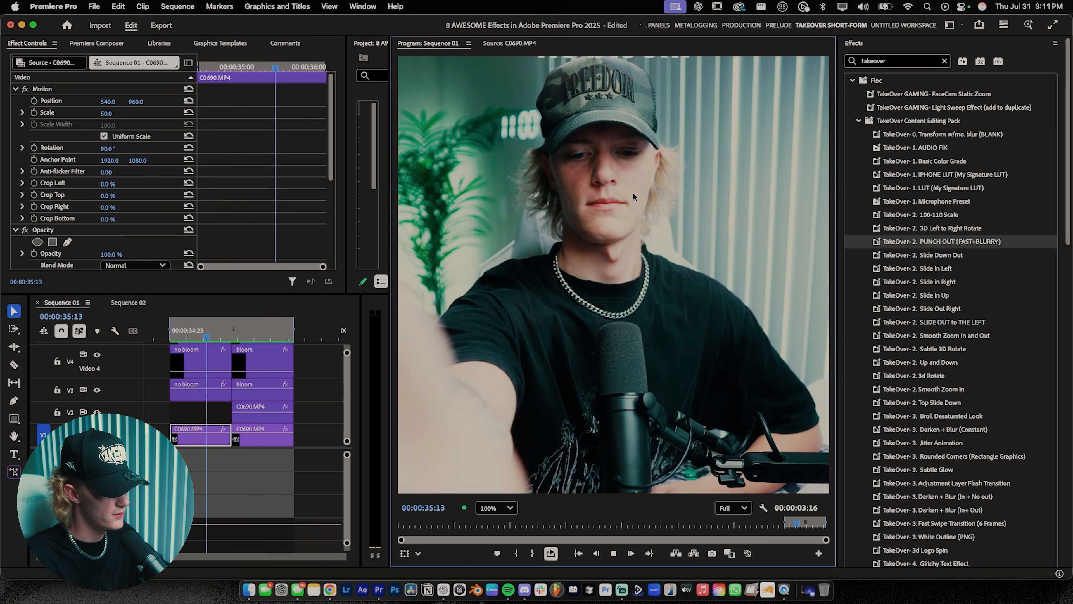
key("space")
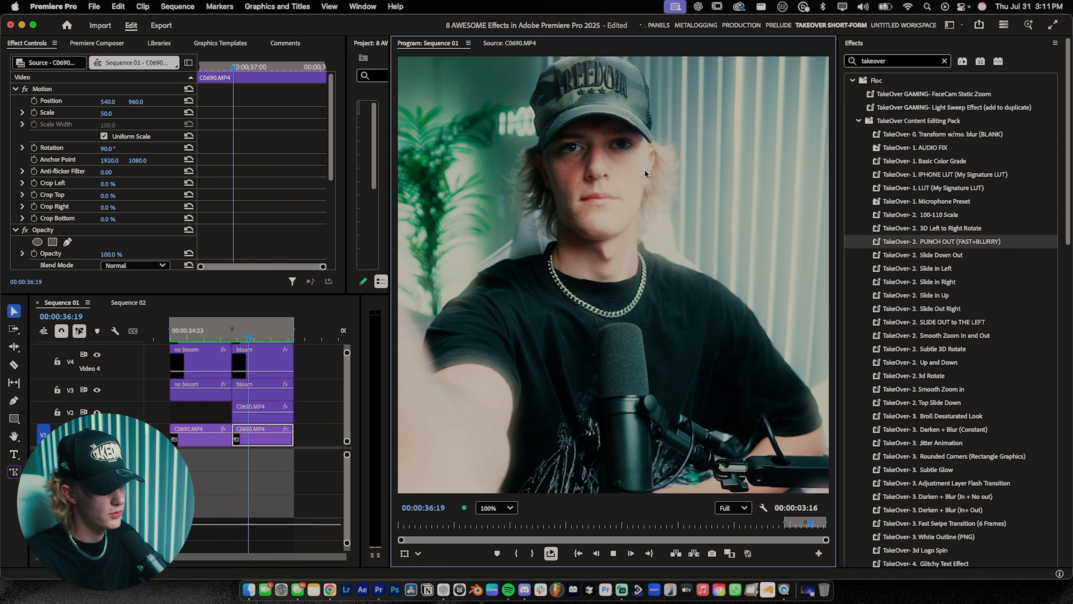
key("space")
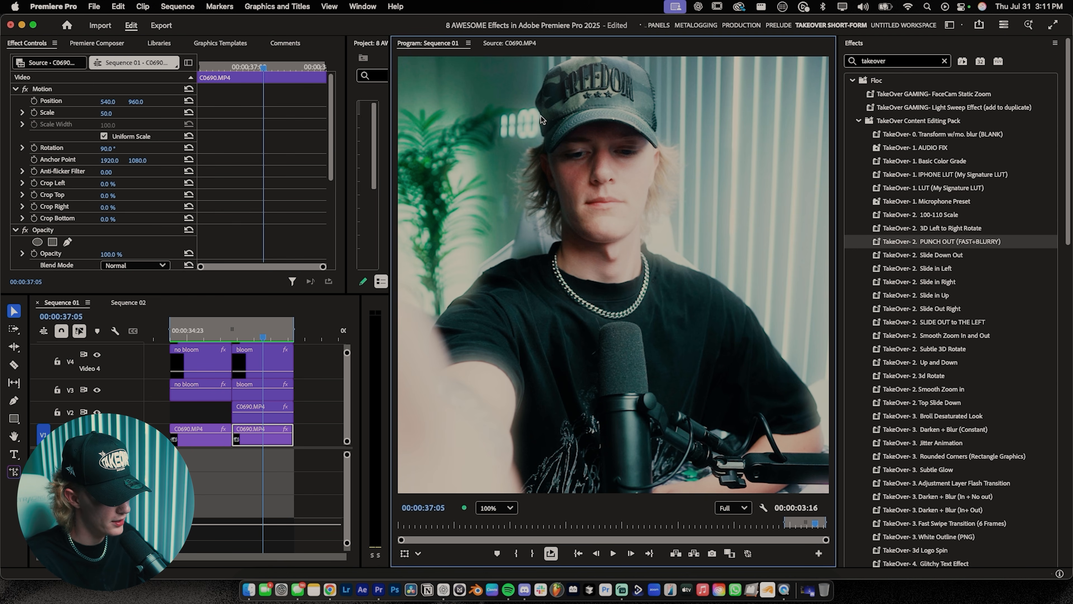
left_click(220, 338)
key("space")
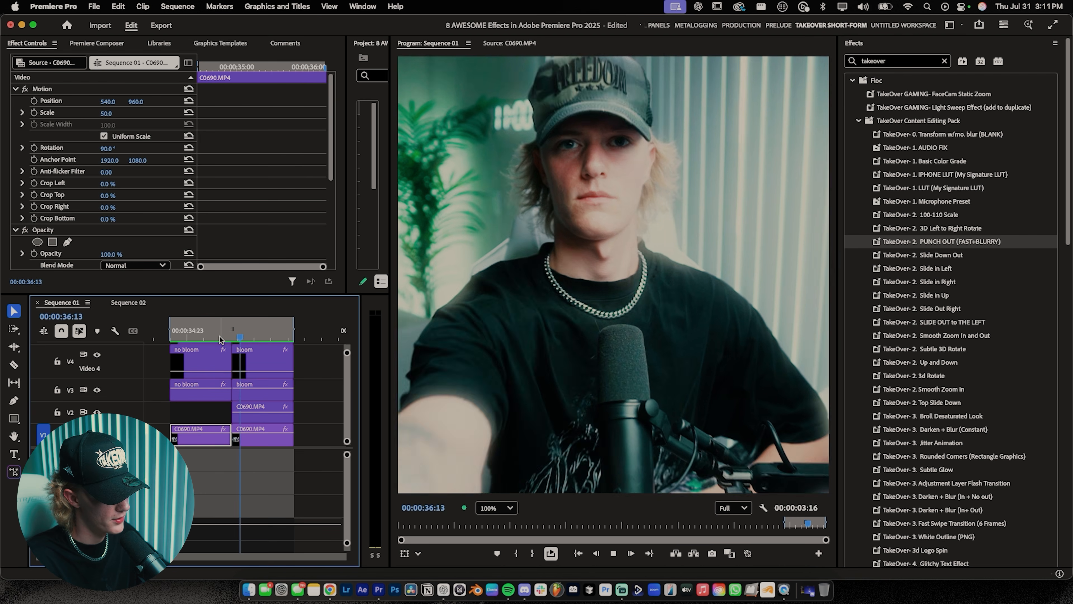
key("space")
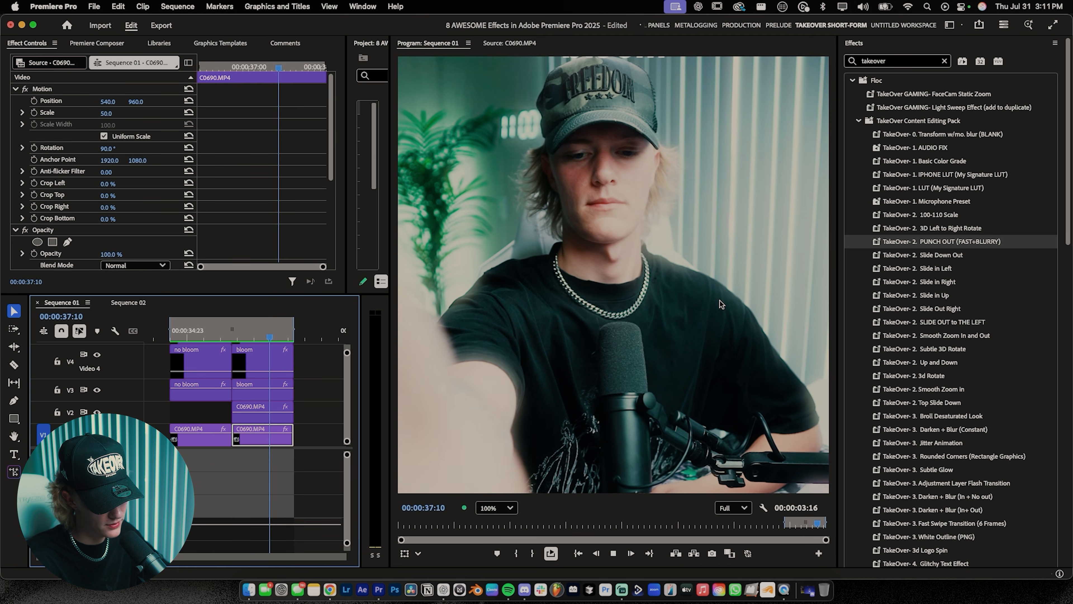
Apply Luma Key to the V2 C0690.MP4 clip in the bloom section and set its Cutoff to 66%
left_click(279, 418)
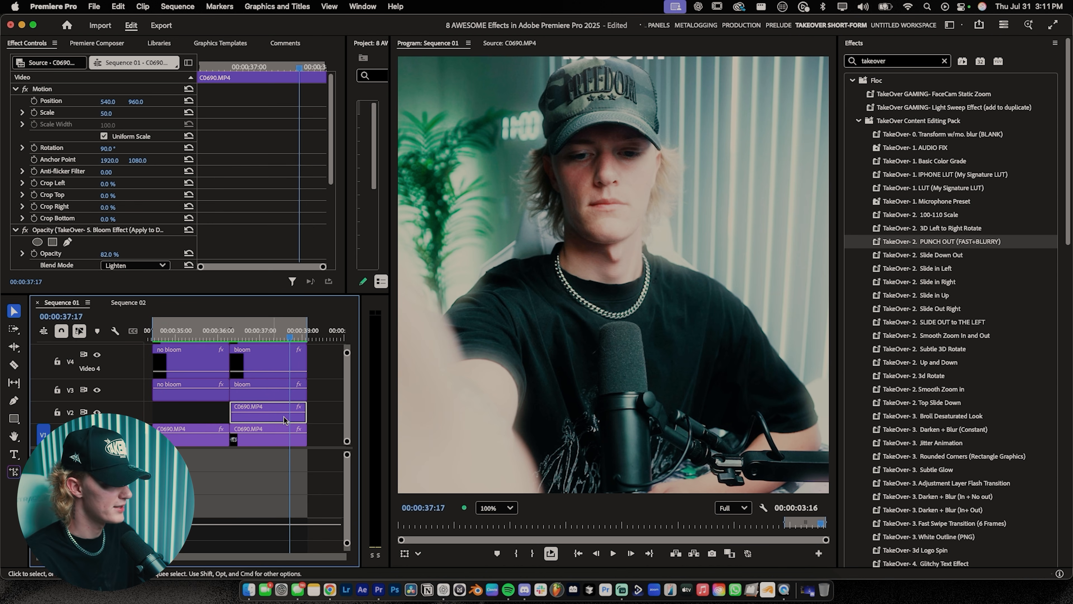
left_click_drag(896, 161, 235, 418)
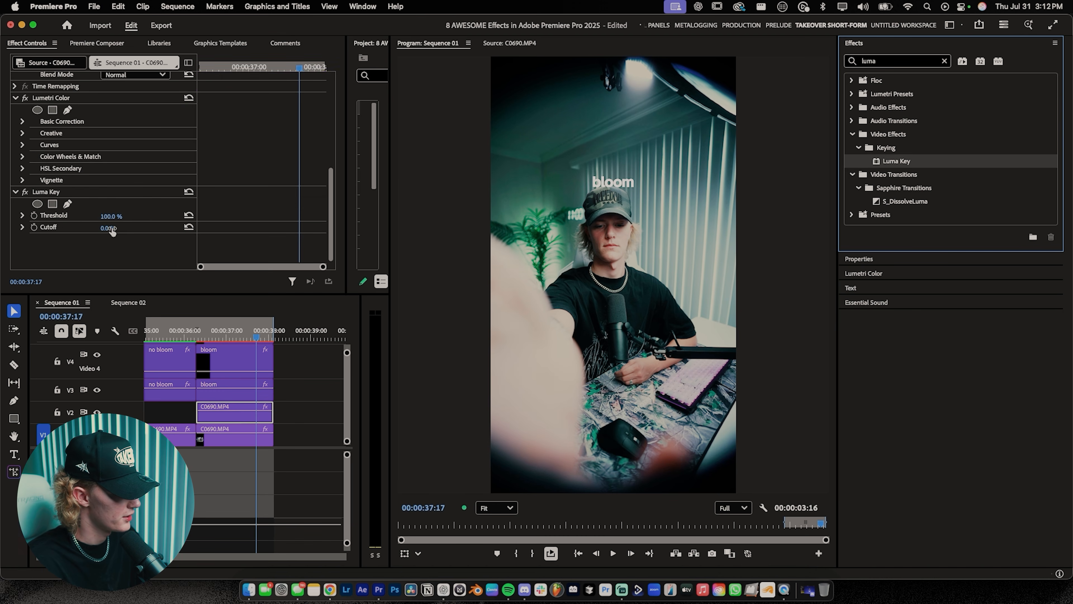
left_click_drag(112, 229, 125, 229)
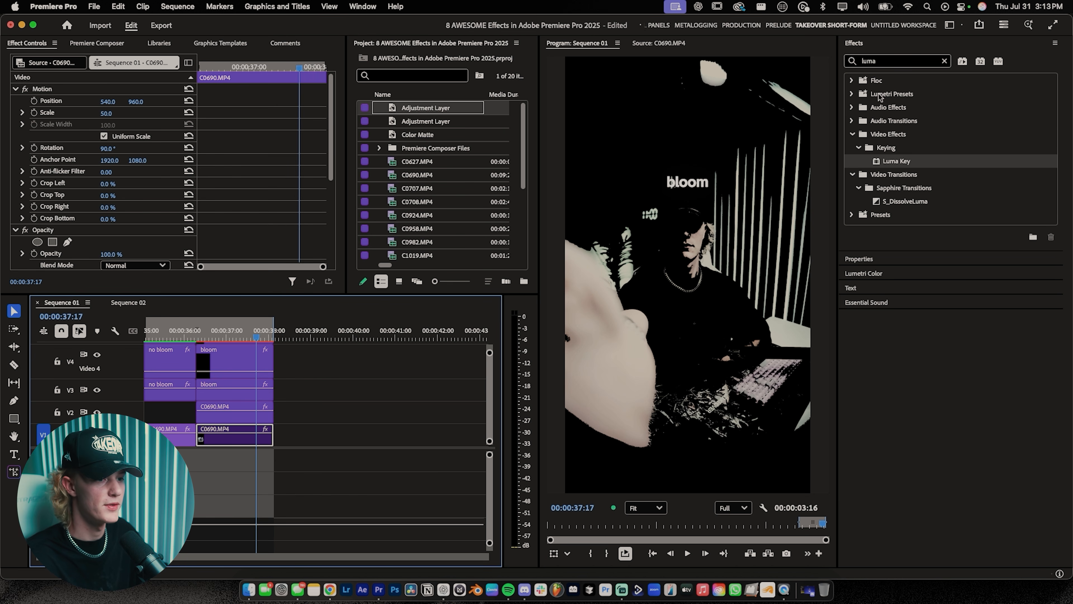
Add Gaussian Blur to the V2 C0690.MP4 clip with Blurriness 122 and Repeat Edge Pixels enabled
double_click(881, 61)
type("gu")
type("au")
left_click_drag(901, 161, 242, 413)
left_click_drag(108, 204, 112, 205)
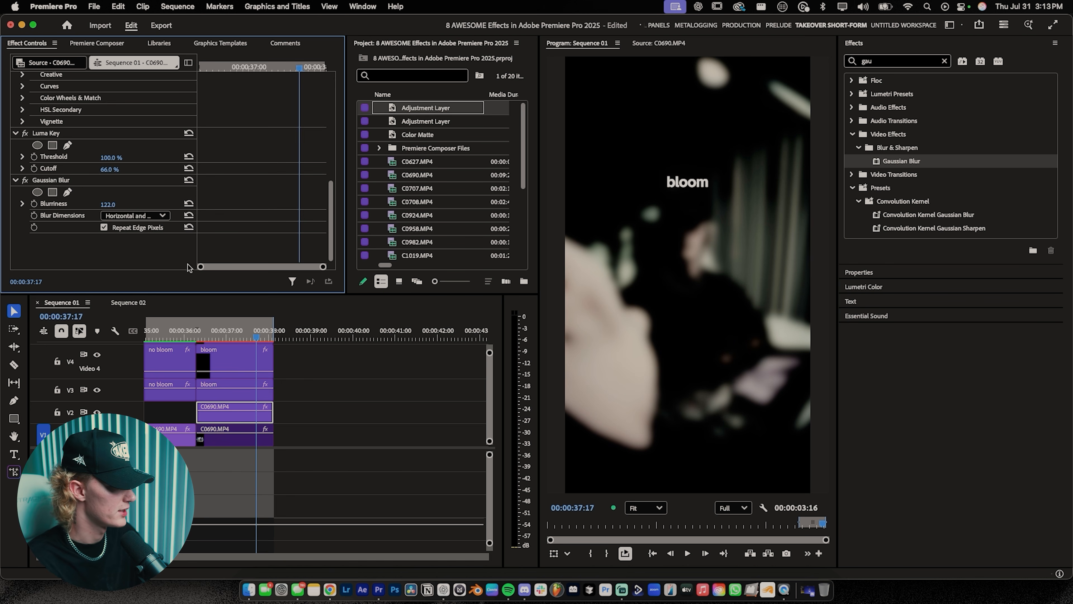
Set the V2 clip's blend mode to Lighten, re-enable the V1 clip beneath it, and preview the bloom at 00:00:36:16
scroll(159, 173, "up", 6)
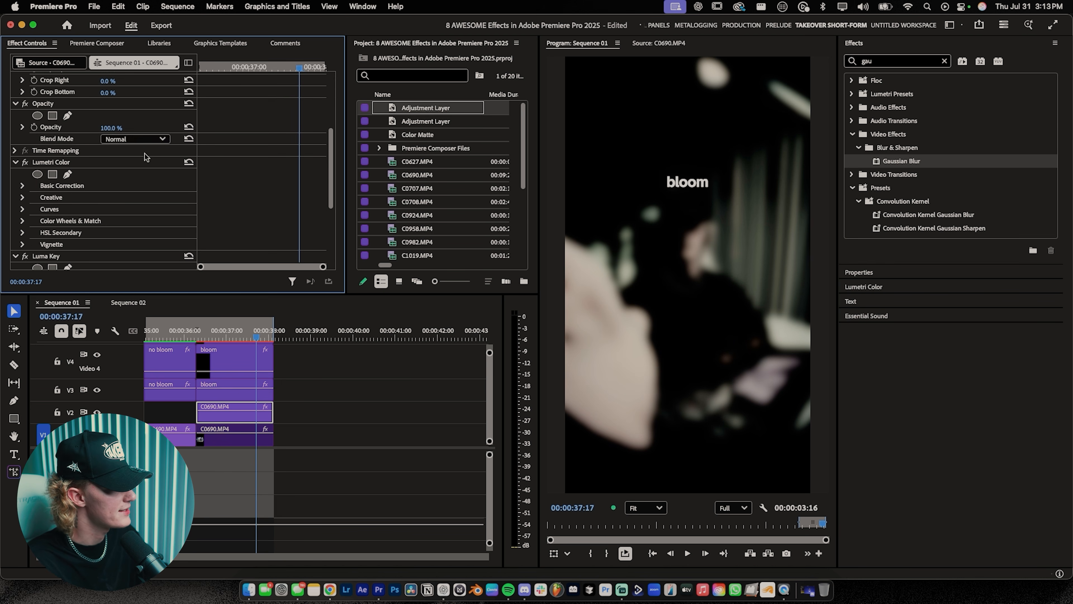
left_click(144, 140)
left_click(135, 266)
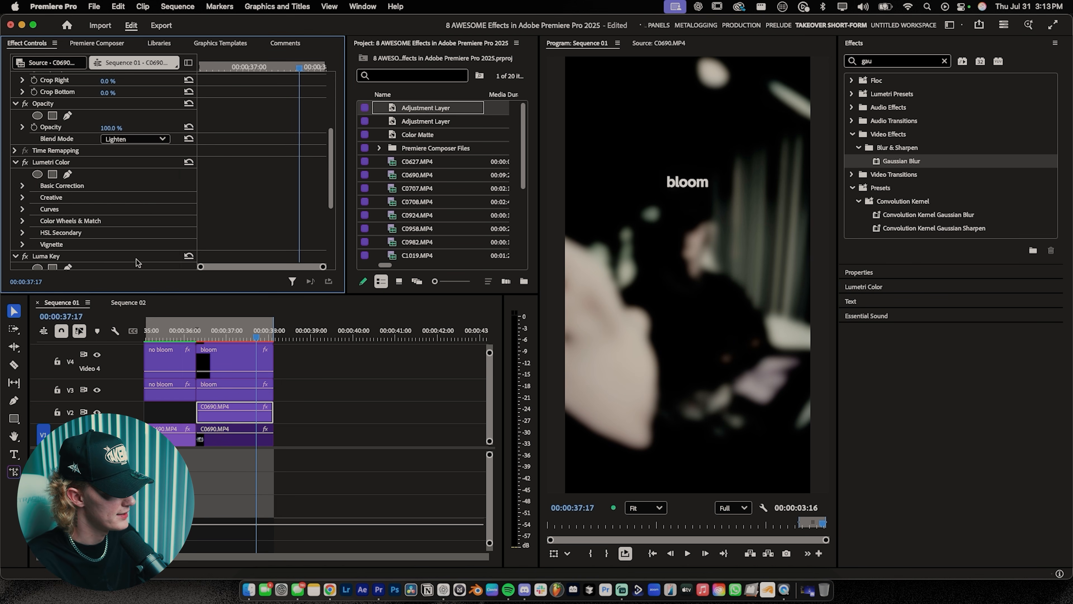
left_click(232, 435)
left_click(242, 405)
left_click(213, 332)
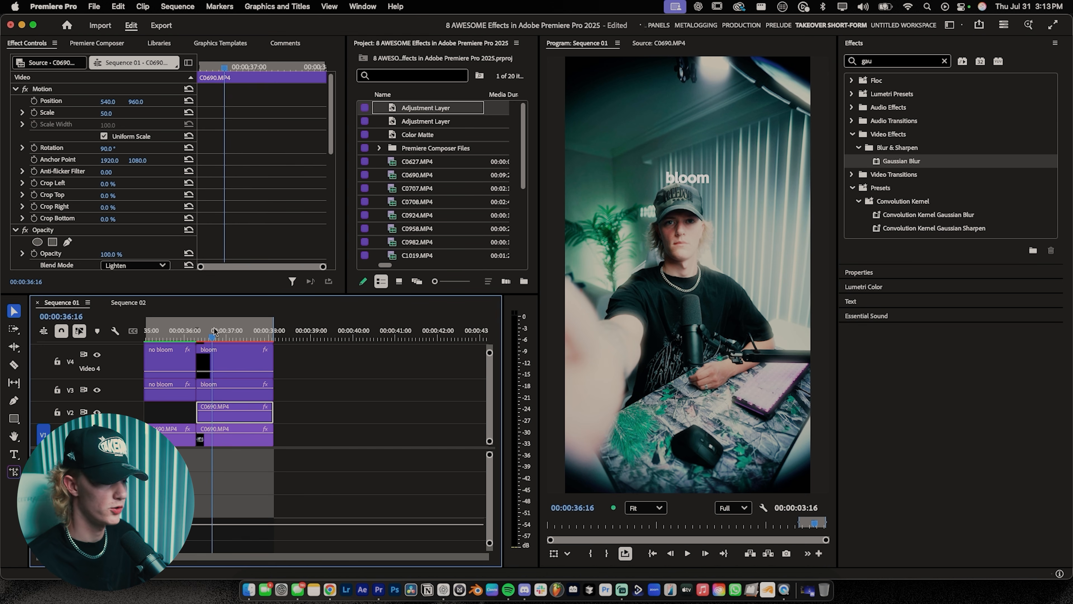
Soften the bloom by lowering the V2 C0690.MP4 clip's Opacity to about 62%, and deselect the clip
scroll(154, 199, "down", 3)
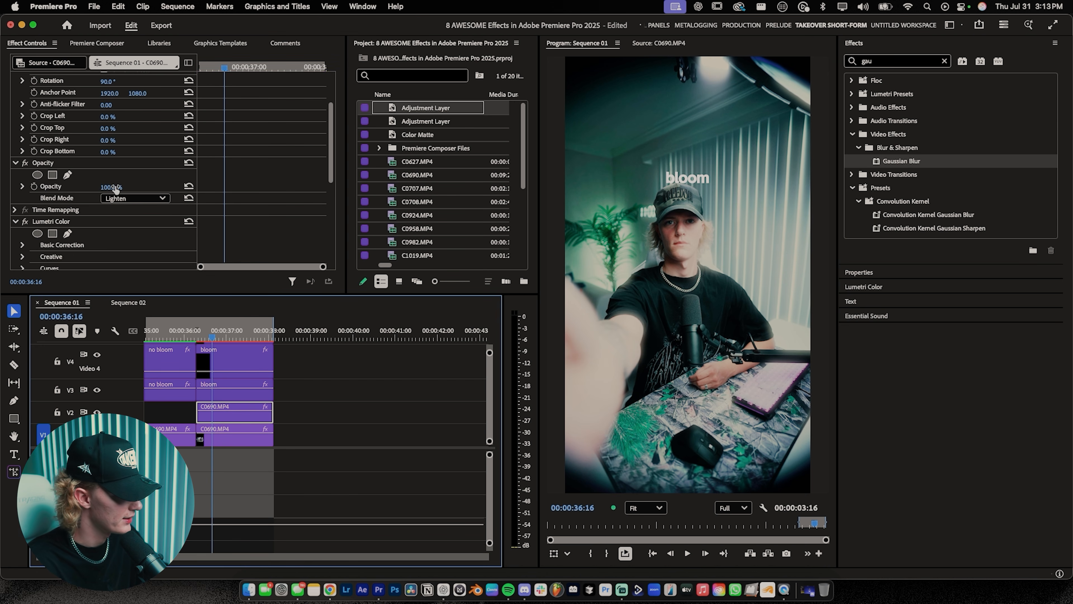
left_click_drag(116, 189, 103, 188)
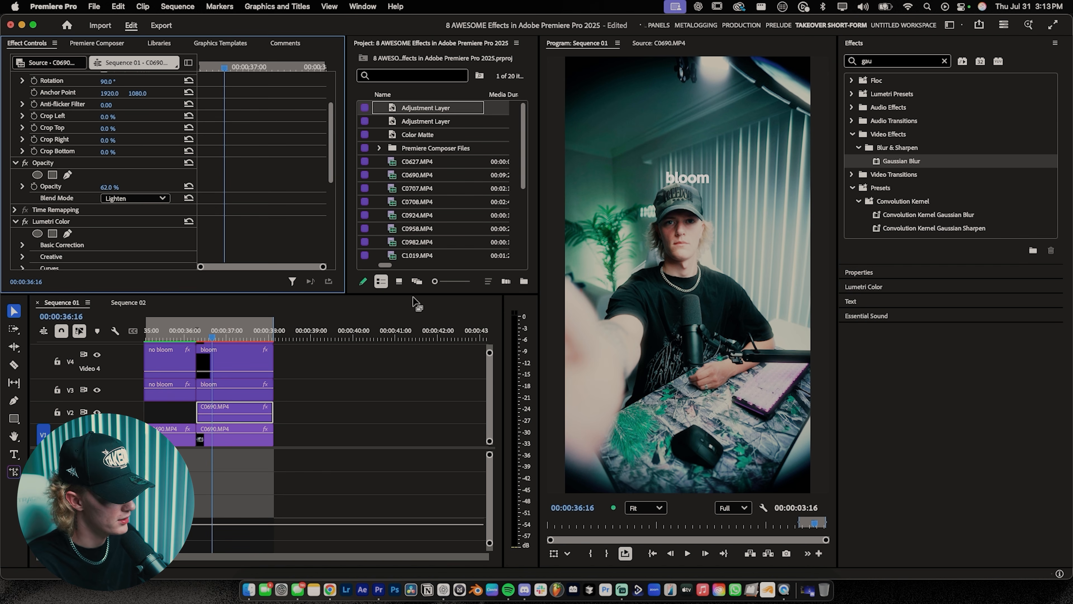
left_click_drag(111, 188, 109, 189)
left_click(366, 407)
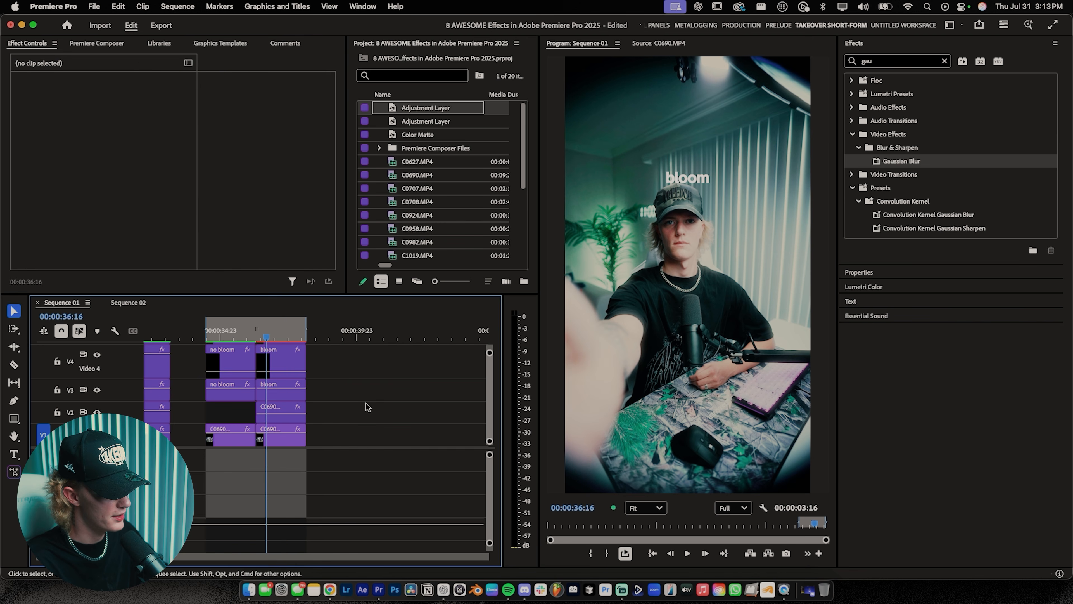